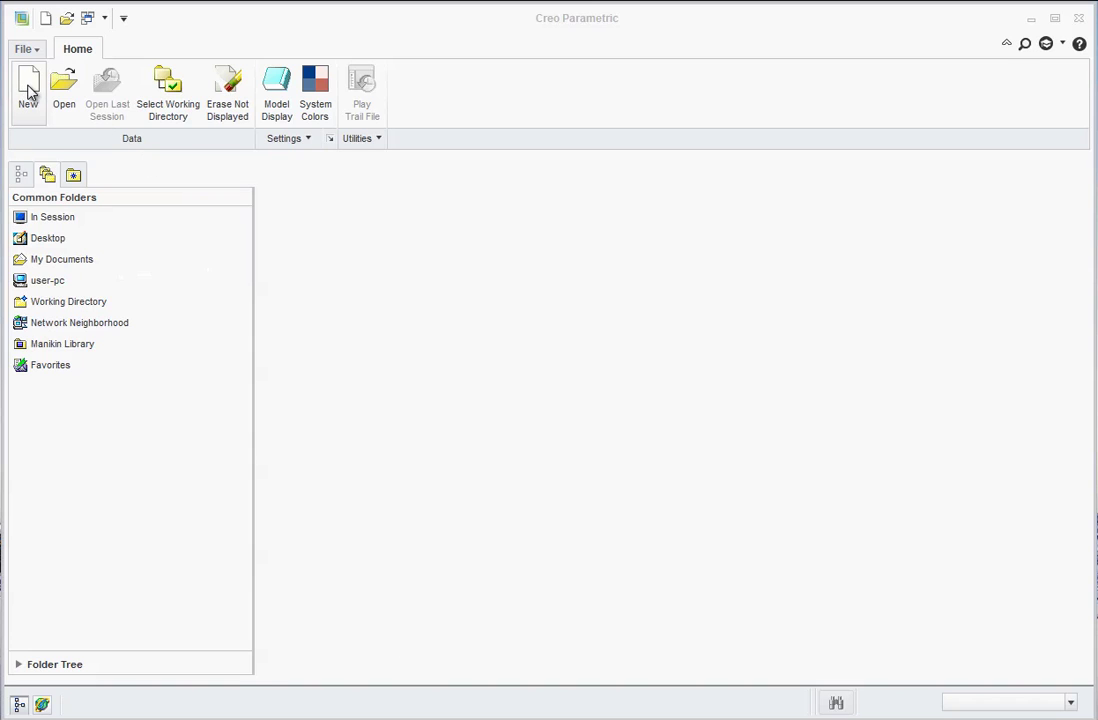
Open the part exercise_6.prt from the Sample Files folder
left_click(64, 92)
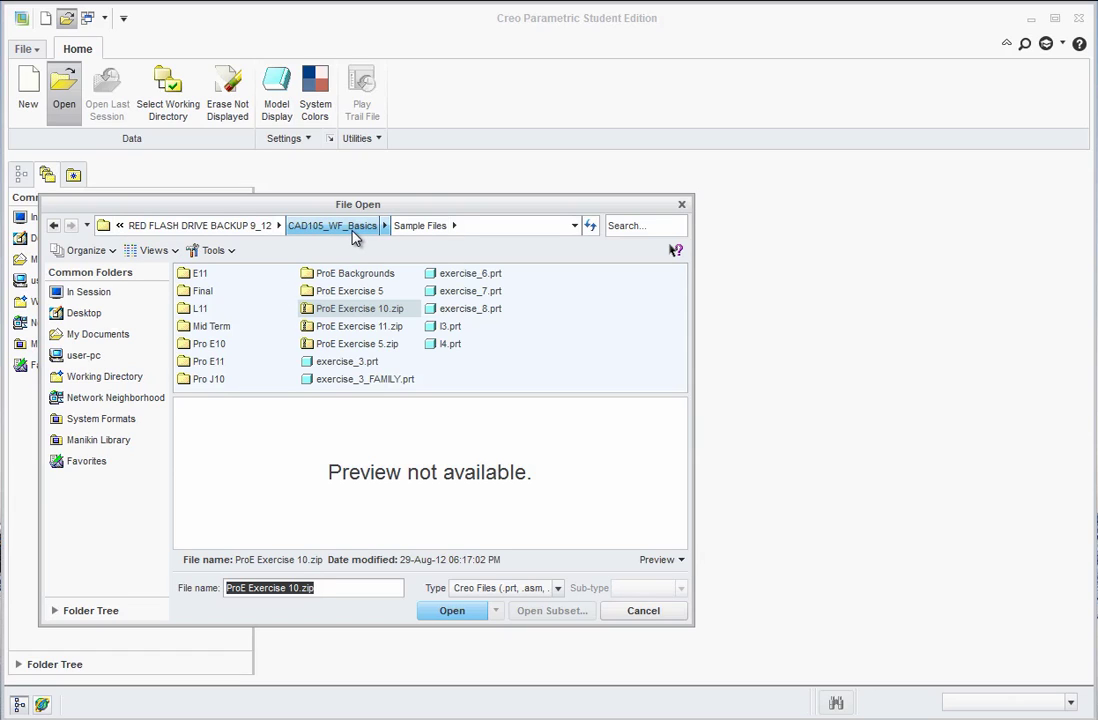
left_click(458, 277)
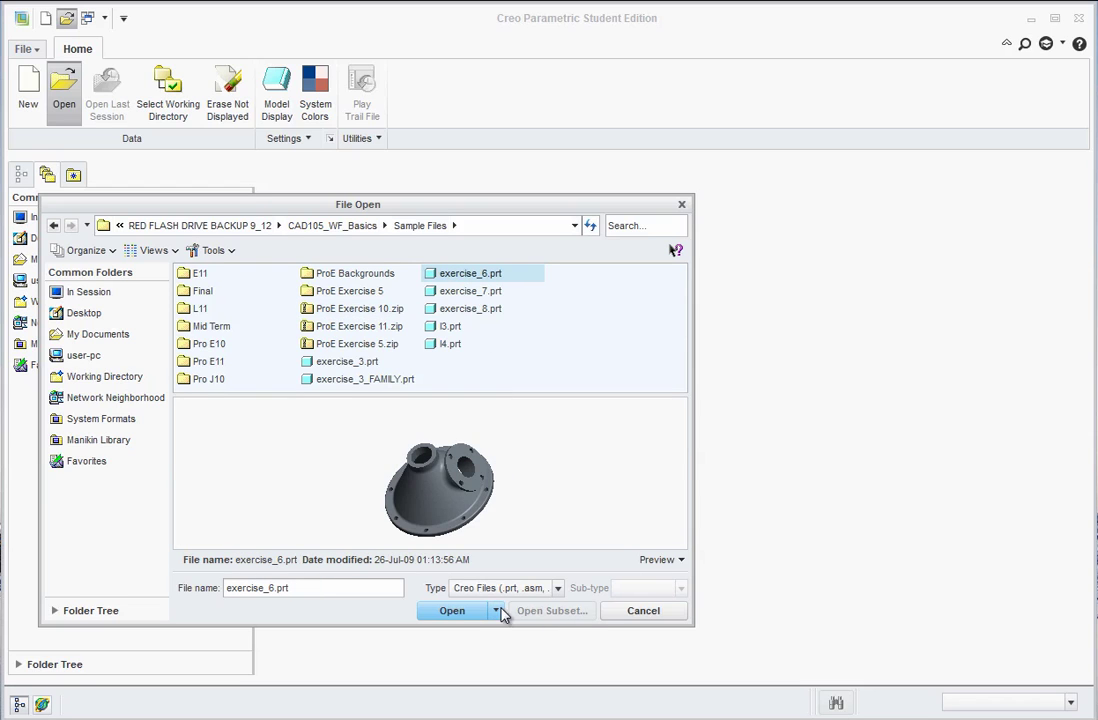
left_click(452, 612)
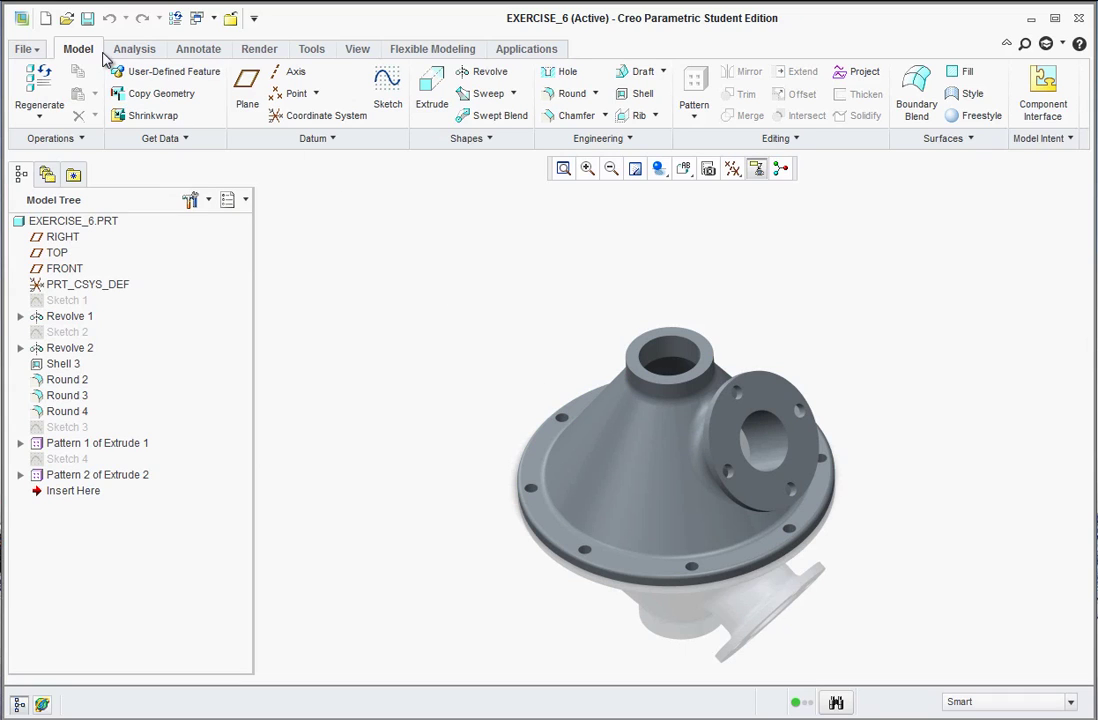
Start a new drawing file named E6
left_click(24, 48)
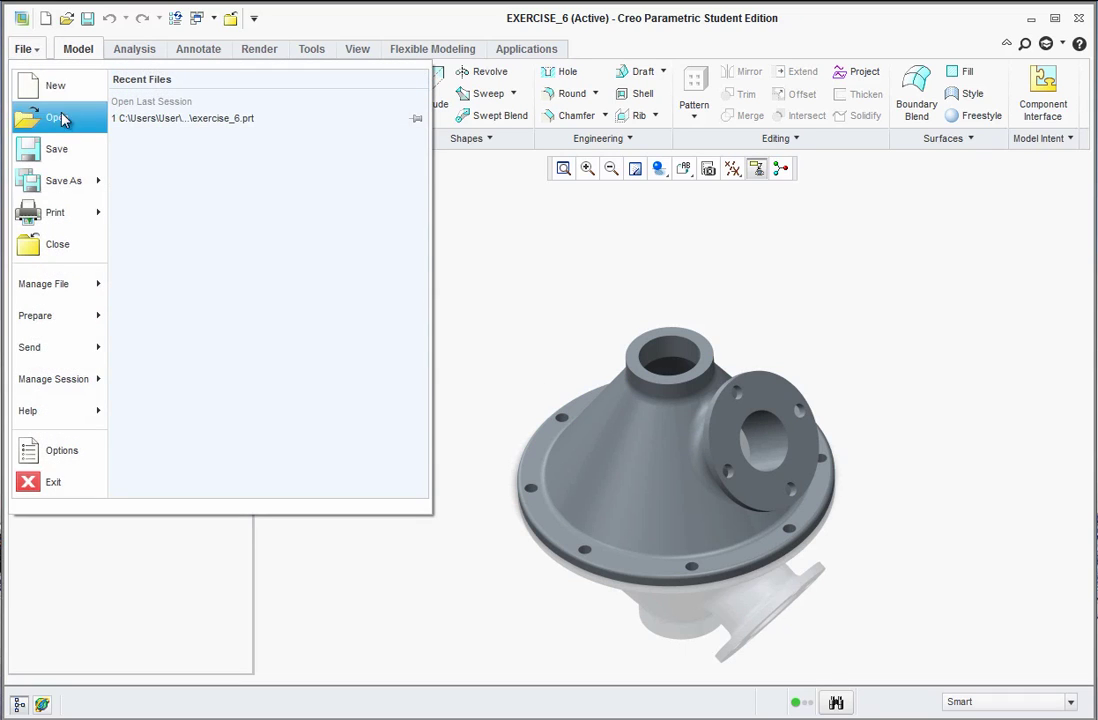
left_click(64, 93)
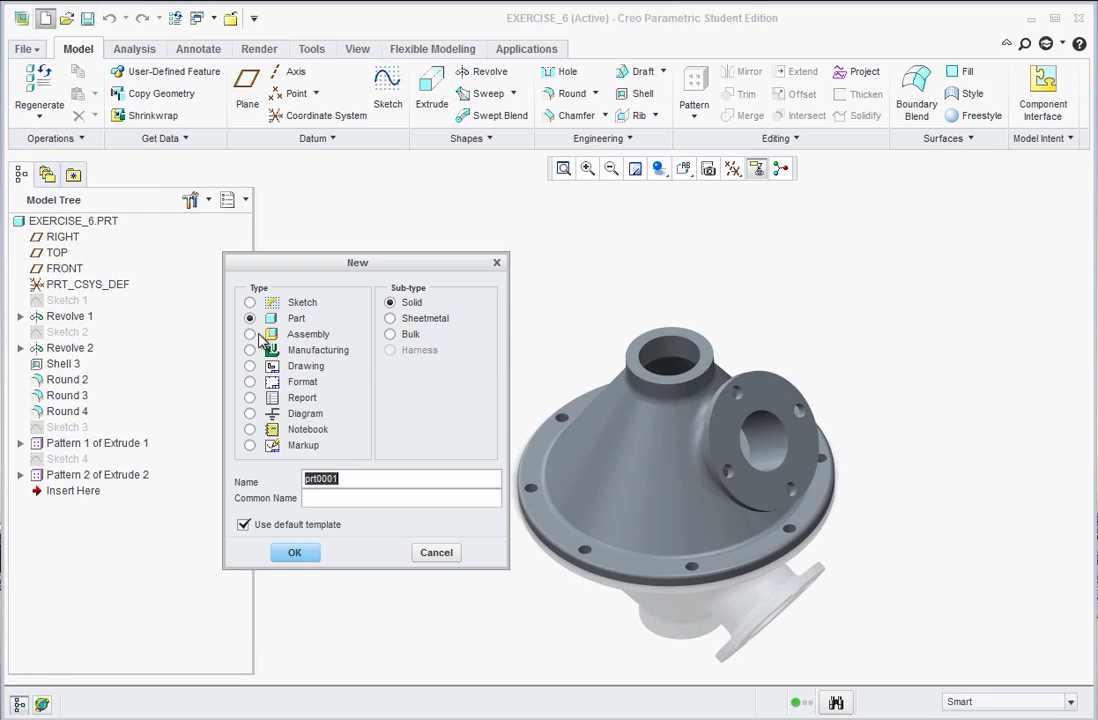
left_click(250, 366)
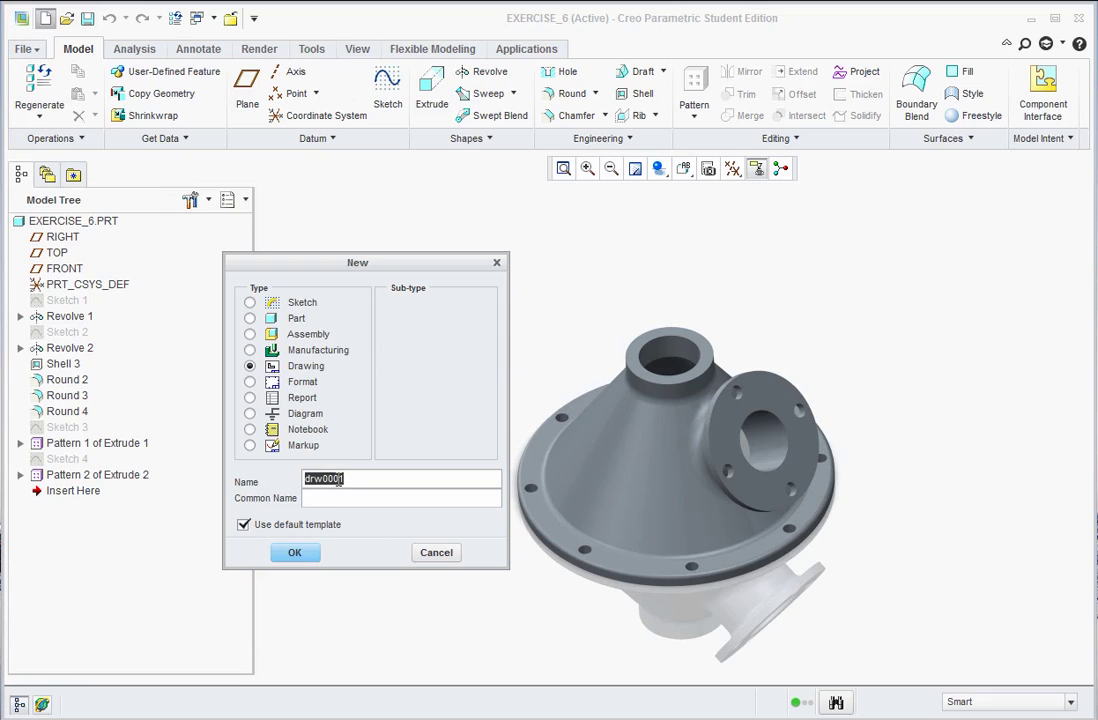
type("E6")
key("Return")
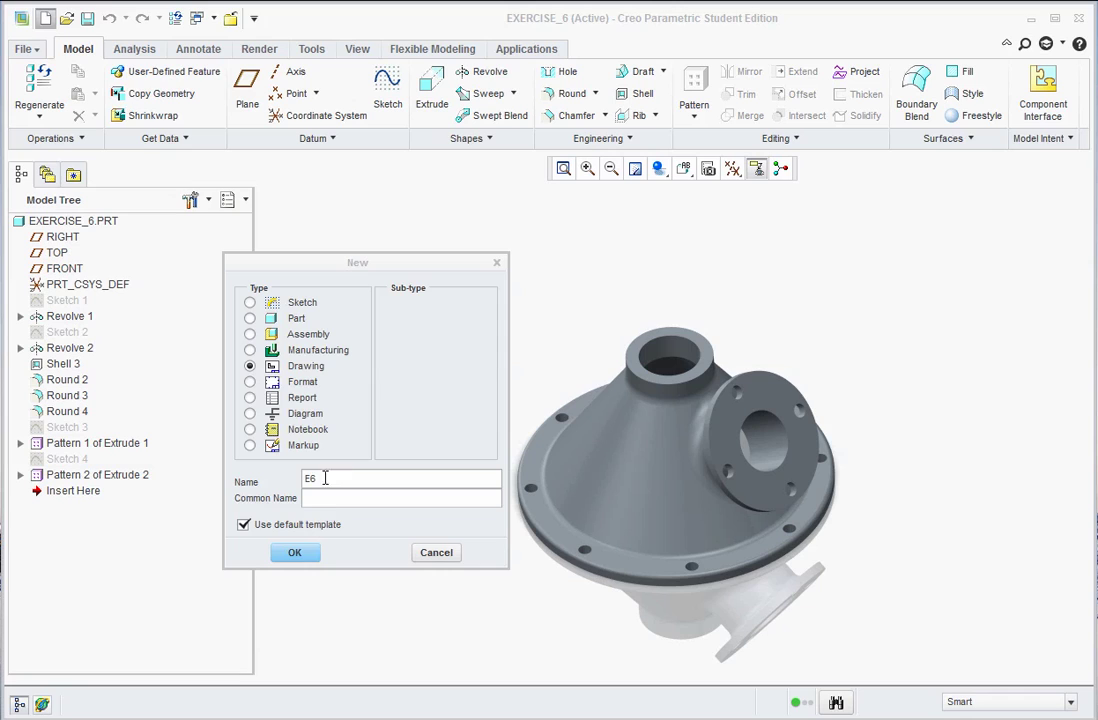
left_click(300, 553)
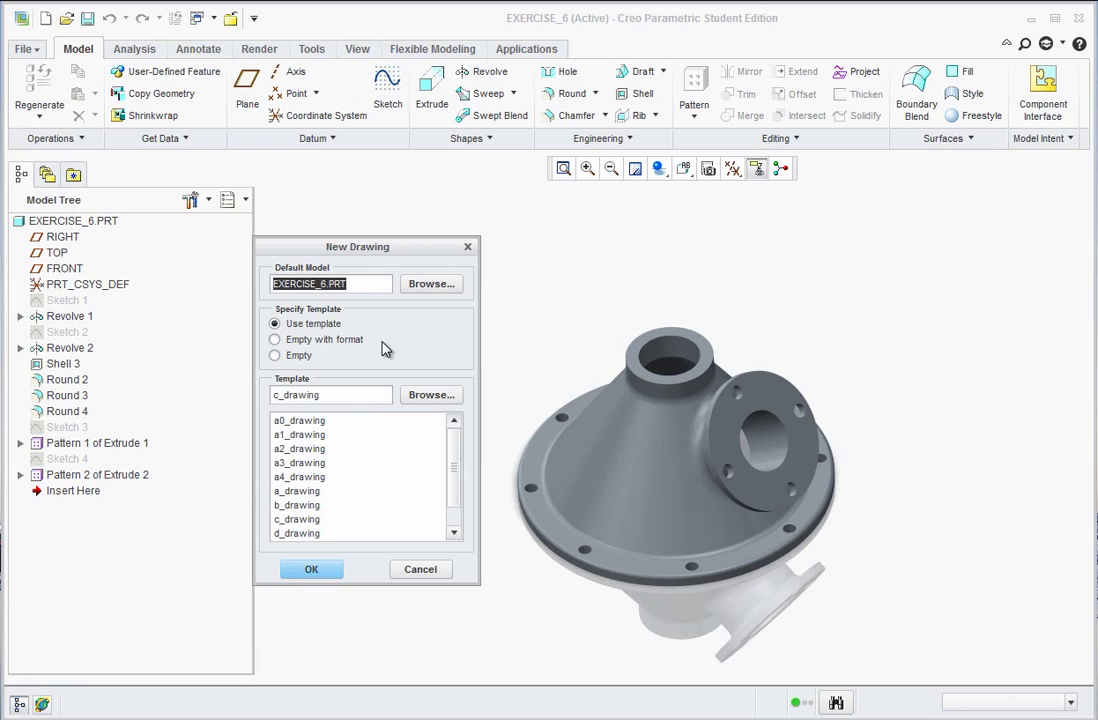
Create the drawing of EXERCISE_6.PRT as empty with format, using the system format a.frm
left_click(275, 340)
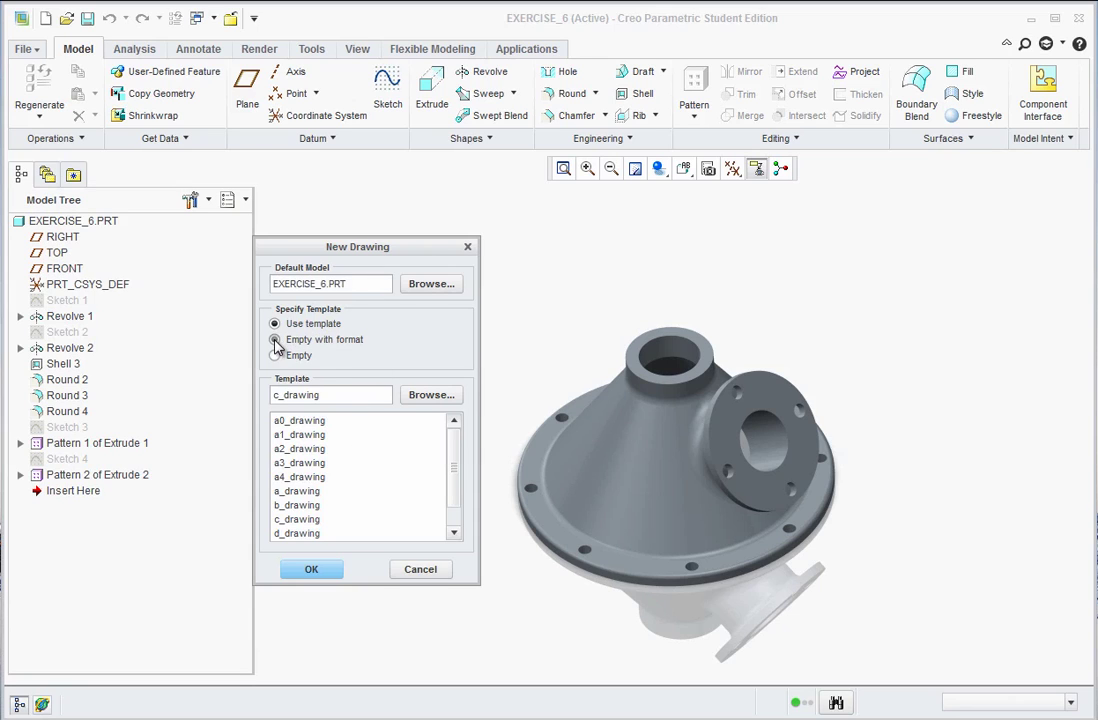
left_click(425, 396)
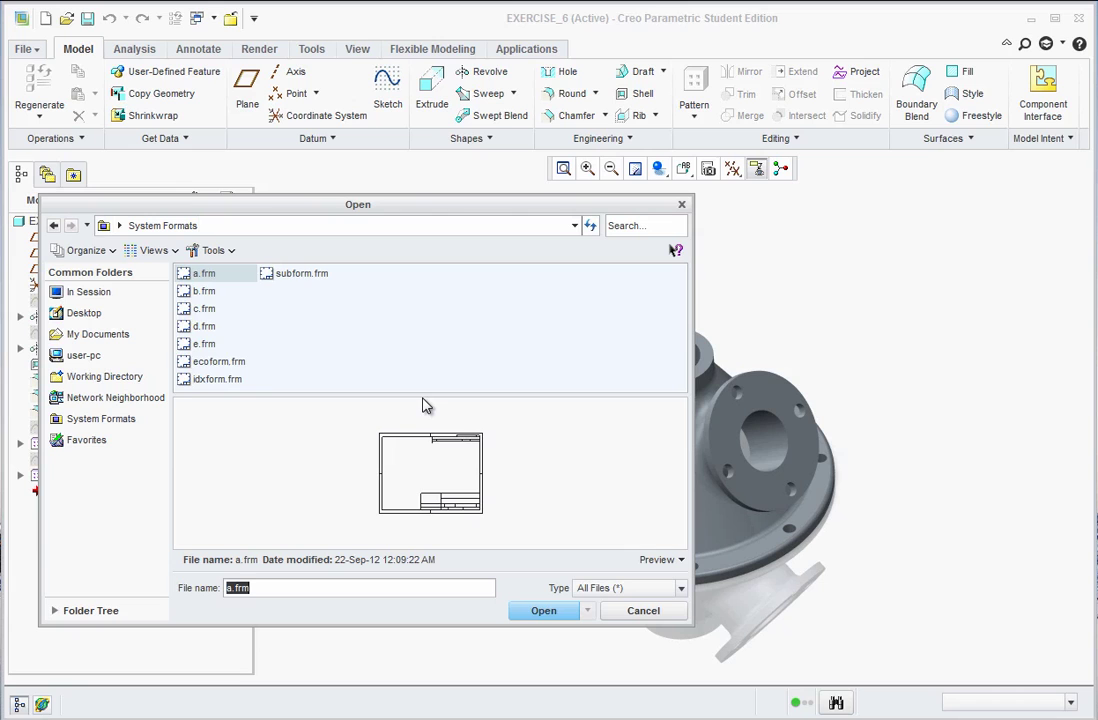
left_click(545, 611)
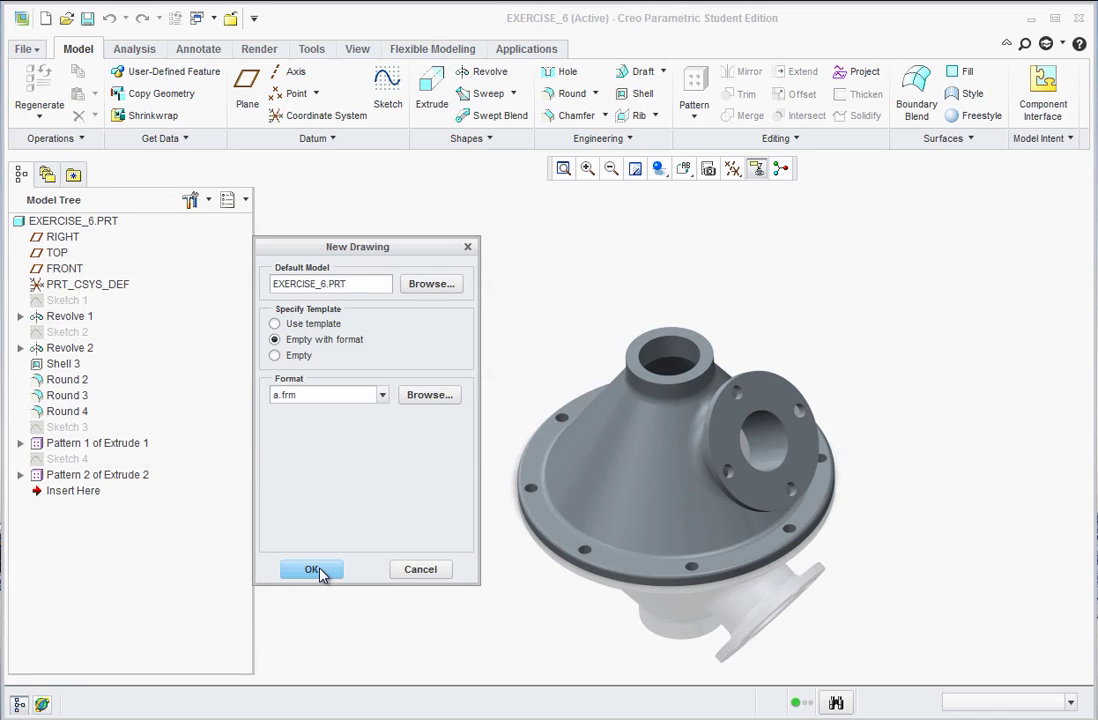
left_click(319, 572)
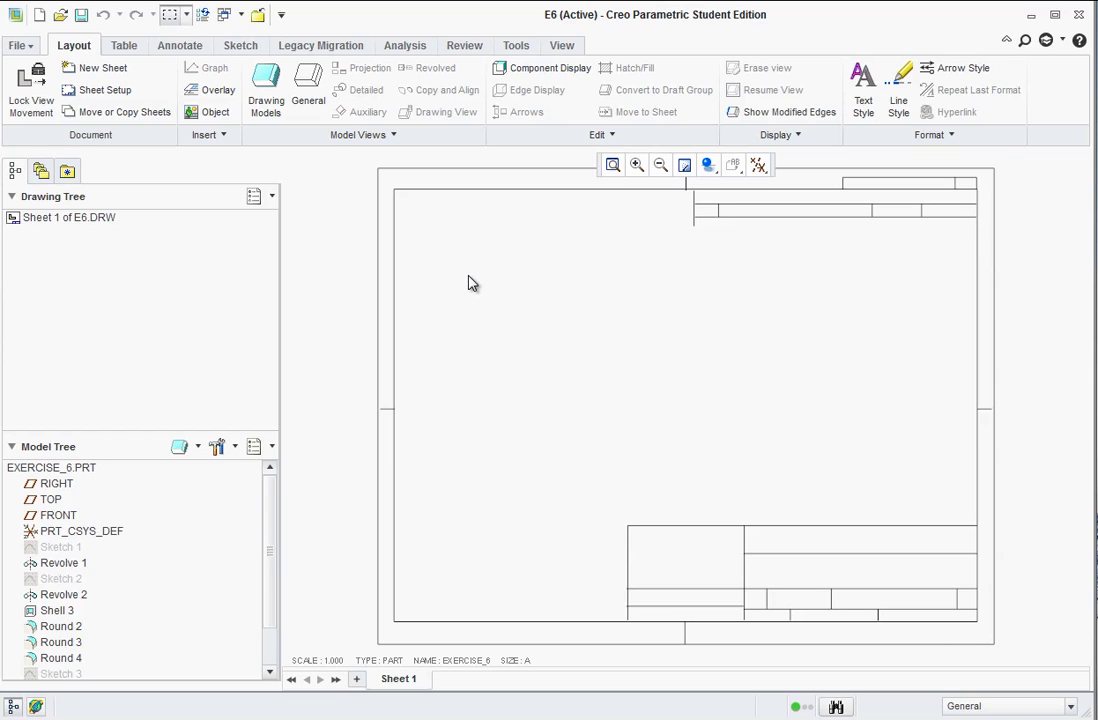
Place a general view with no combined state in the sheet's lower left area and orient it to FRONT
right_click(519, 387)
left_click(312, 90)
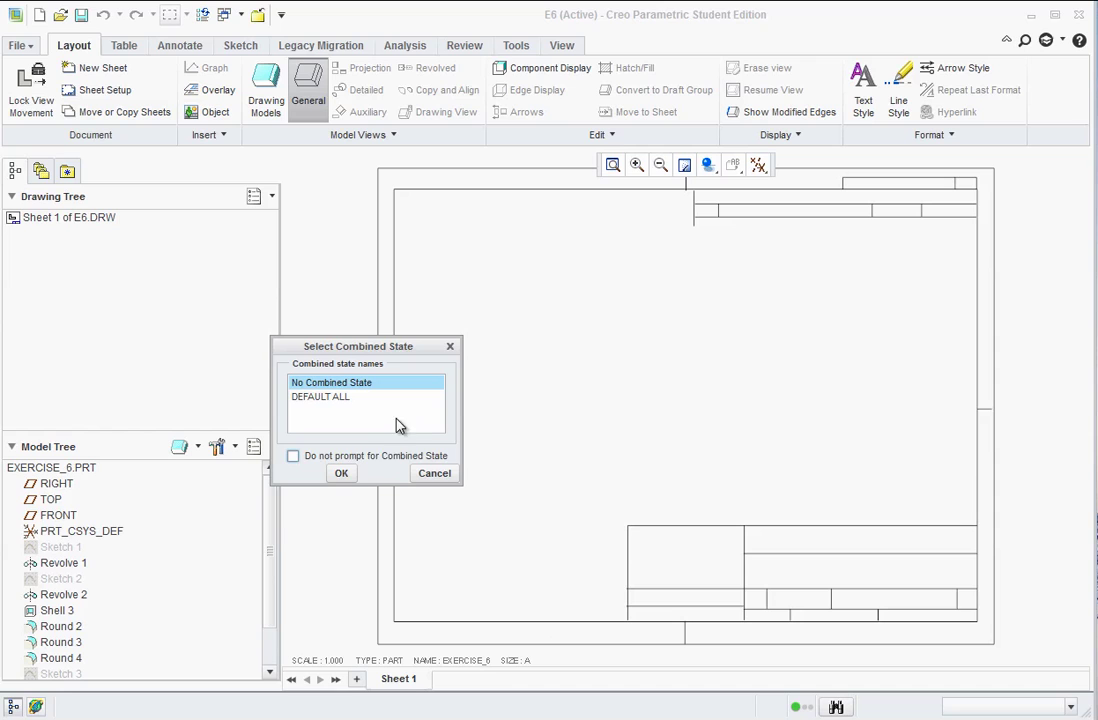
left_click(343, 474)
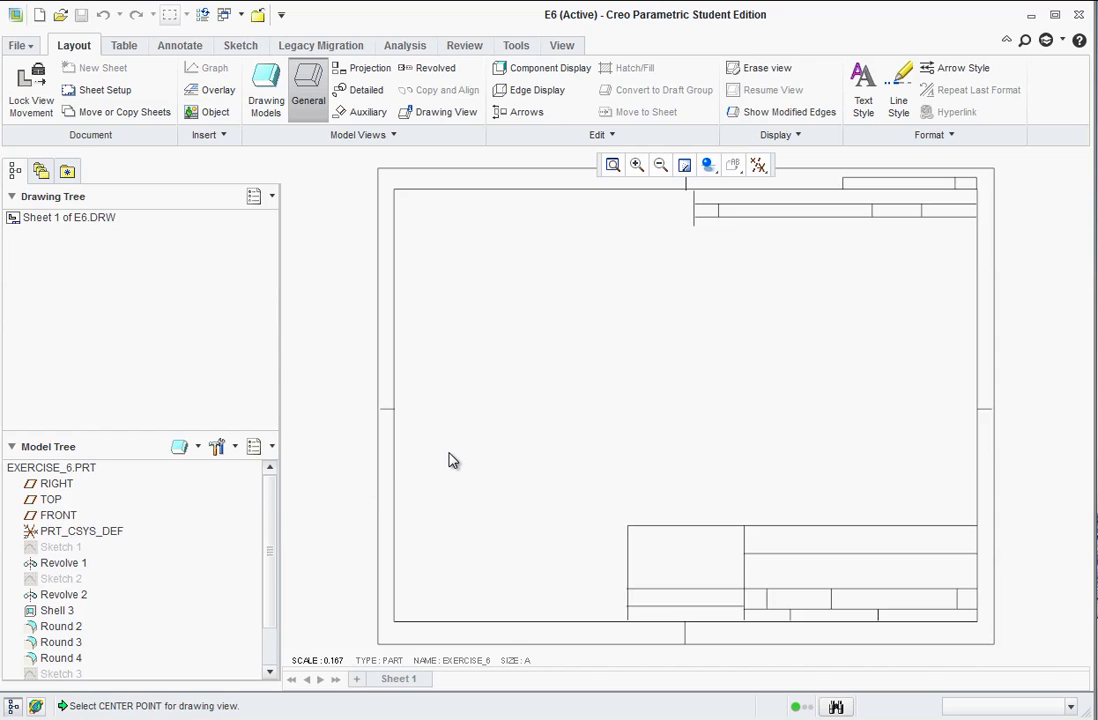
left_click(516, 453)
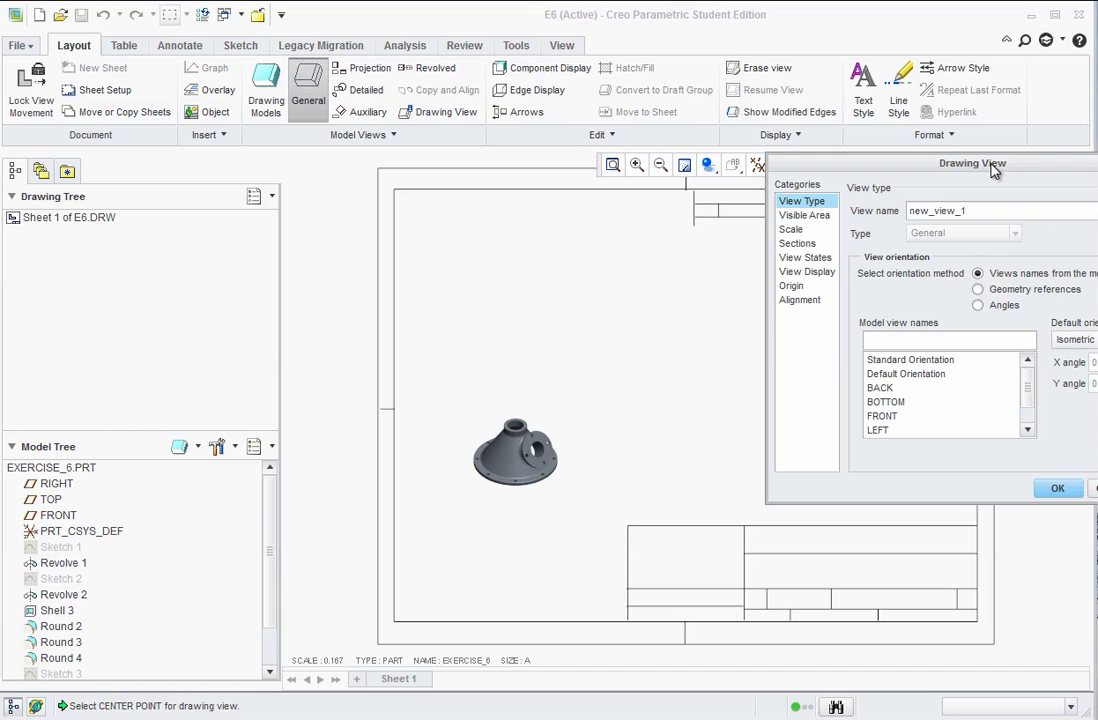
mouse_move(1060, 166)
left_mouse_down()
mouse_move(784, 115)
mouse_move(771, 76)
left_mouse_up()
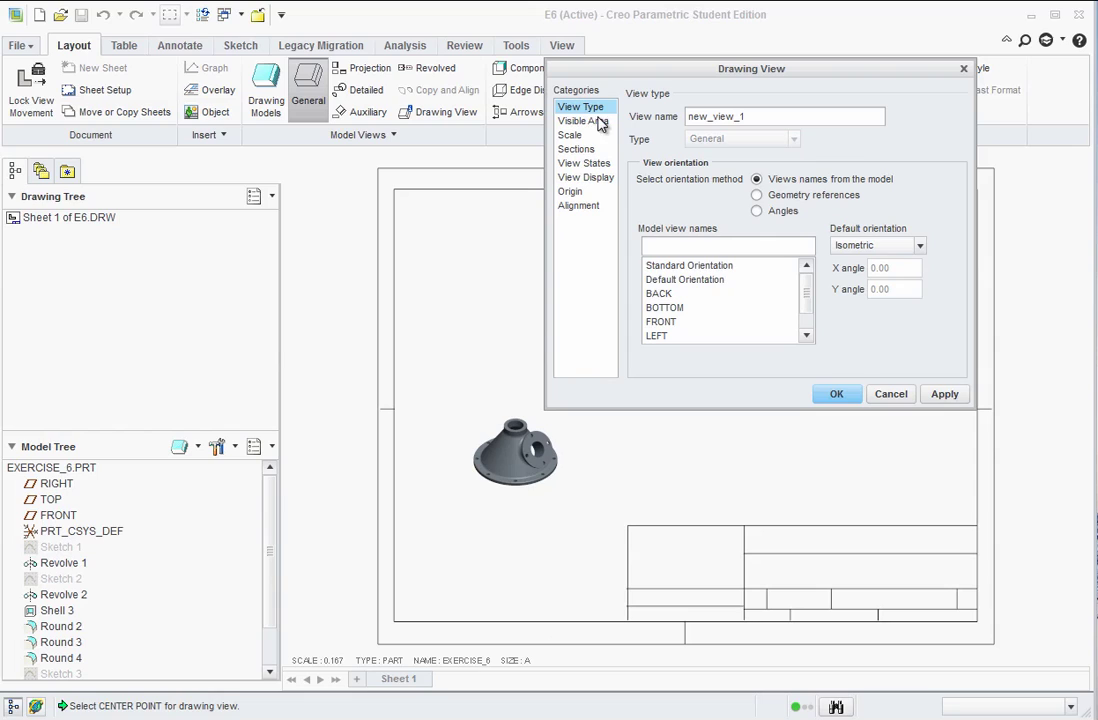
left_click(662, 322)
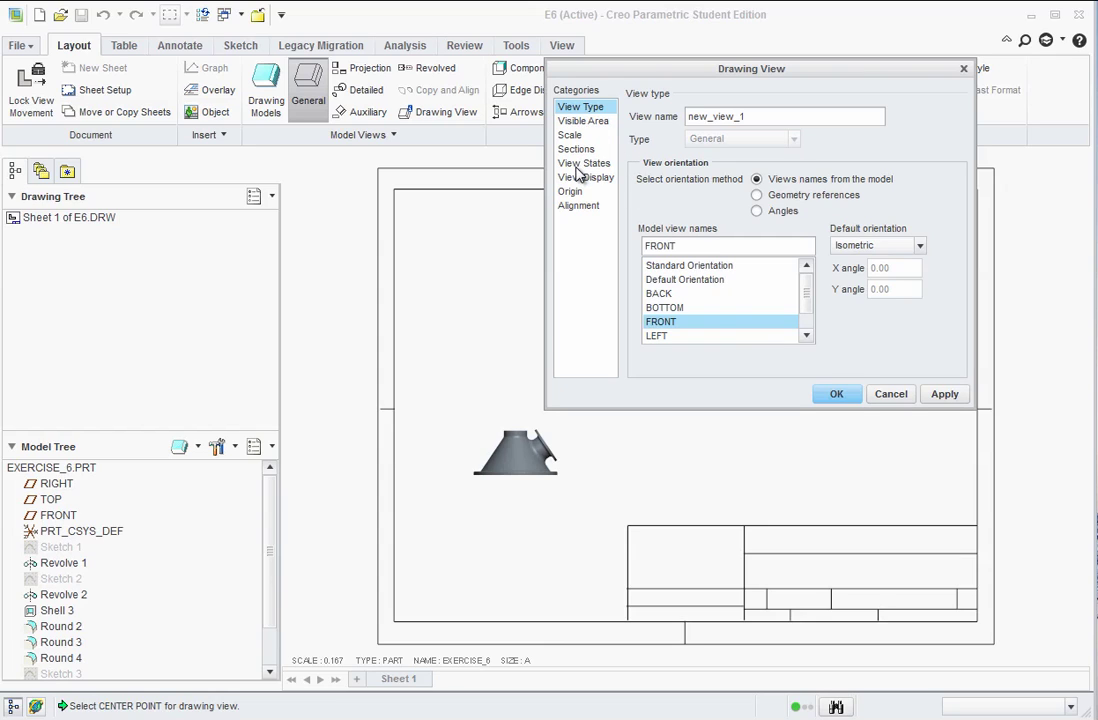
Give the front view a custom scale of 0.200
left_click(571, 136)
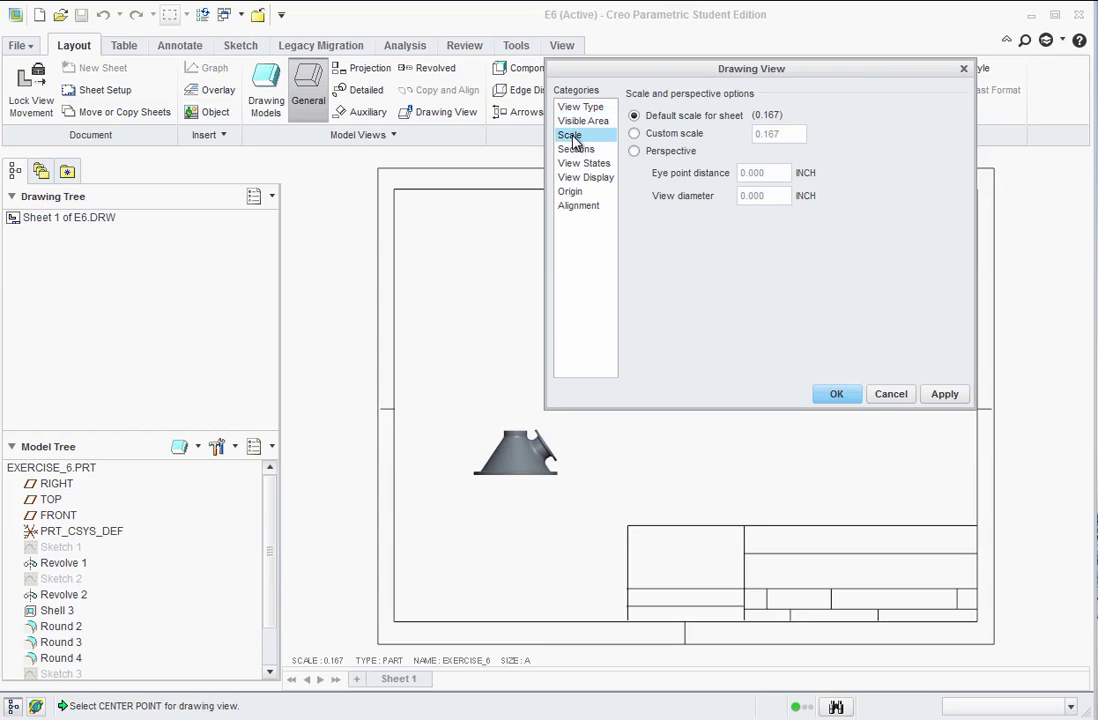
left_click(634, 134)
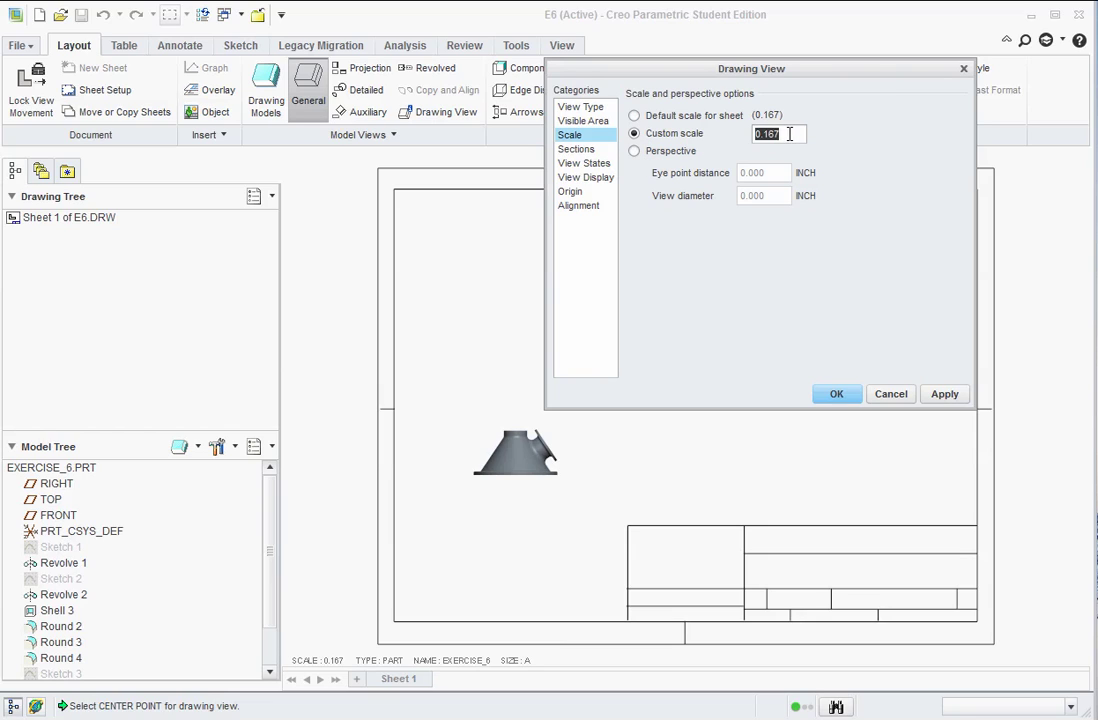
left_click_drag(789, 134, 769, 135)
left_click(943, 394)
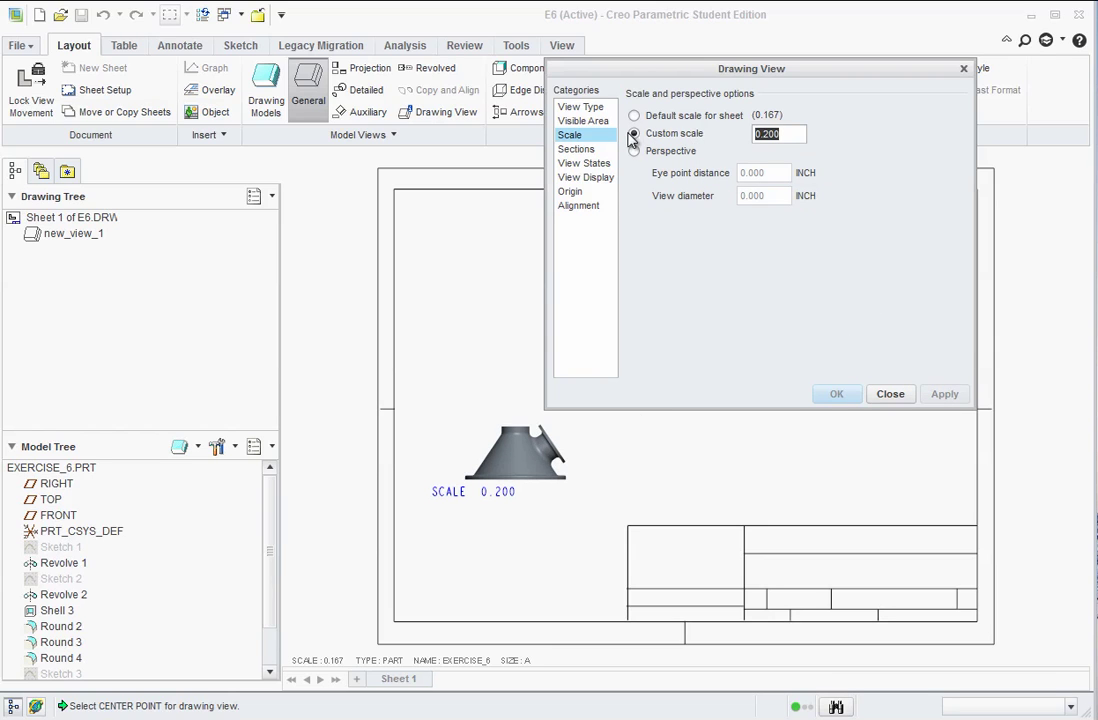
Set the front view's display style to No Hidden and its tangent edges to Phantom, and finish the view definition
left_click(582, 165)
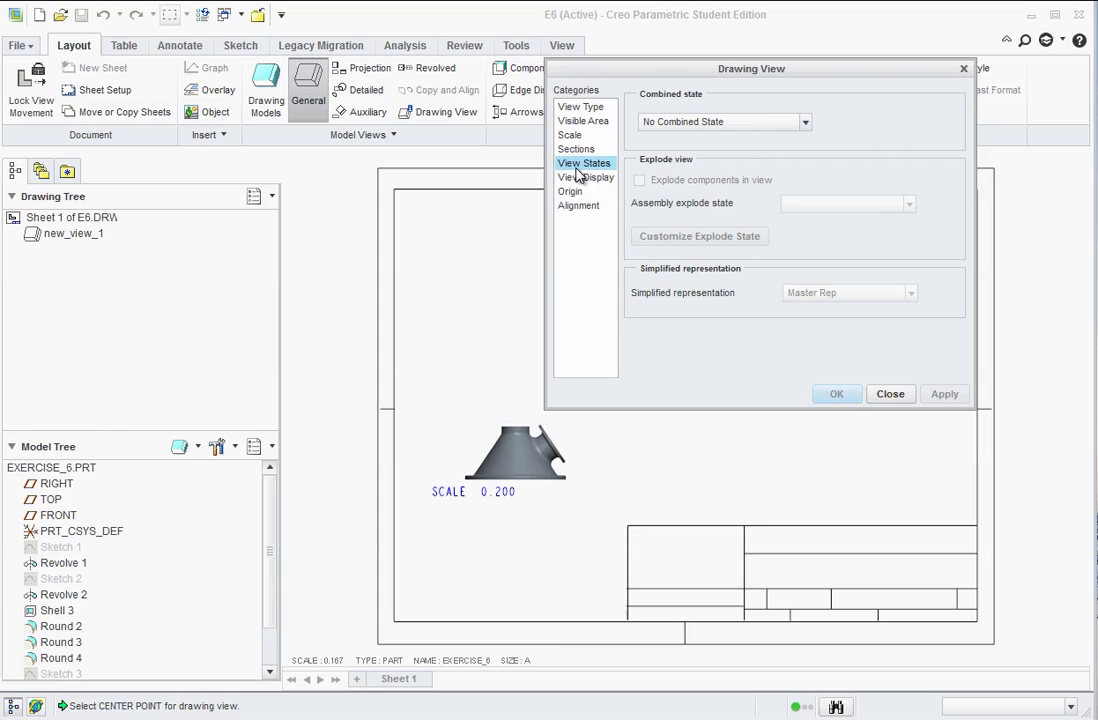
left_click(576, 178)
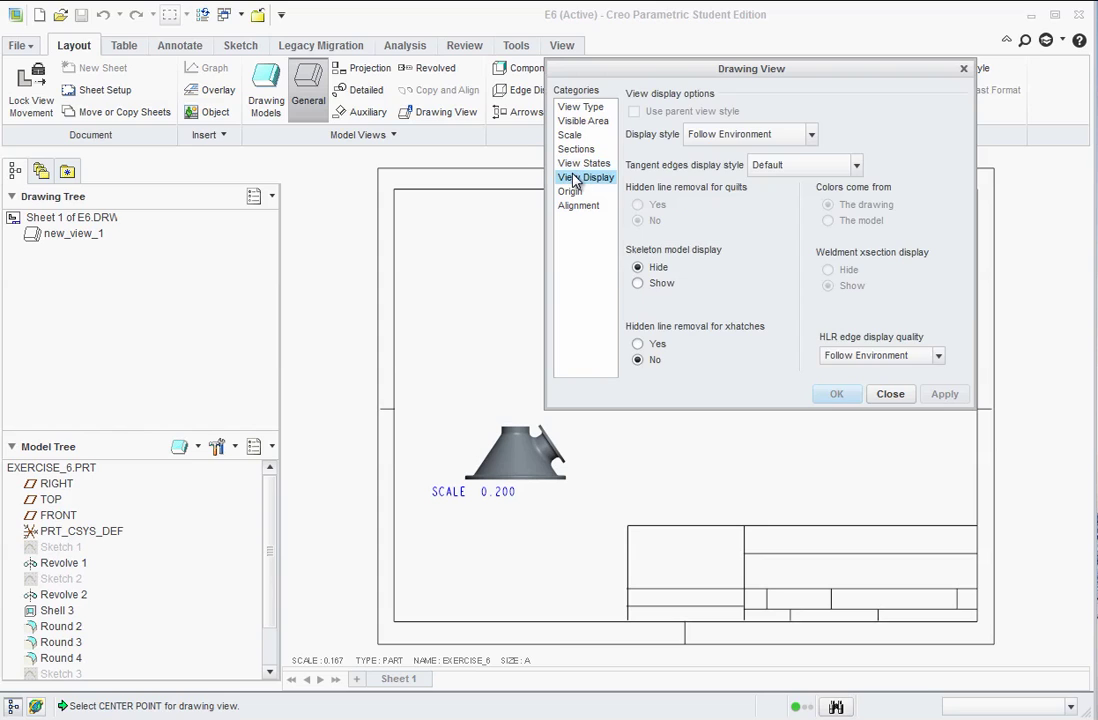
left_click(812, 136)
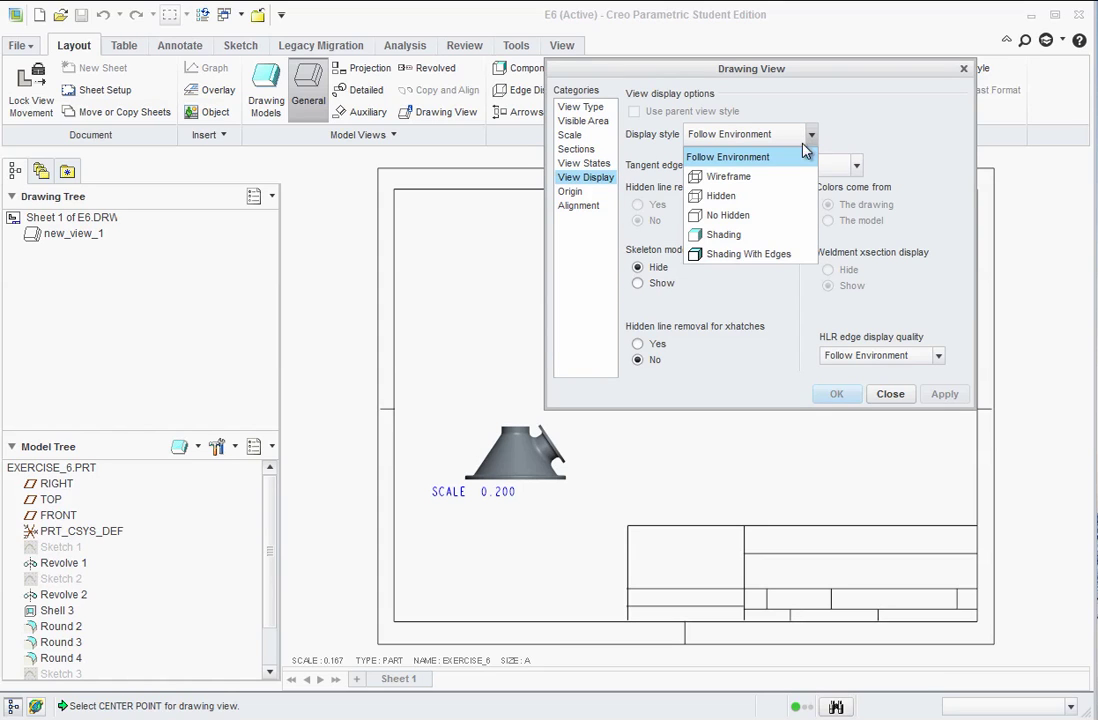
left_click(713, 217)
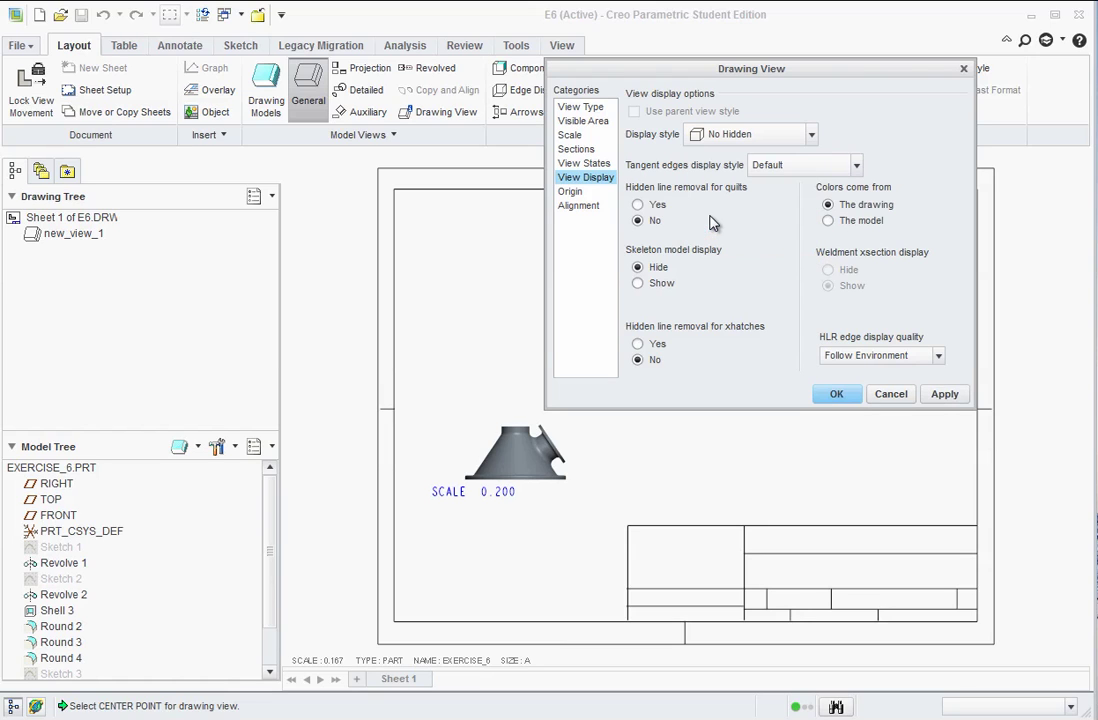
left_click(857, 166)
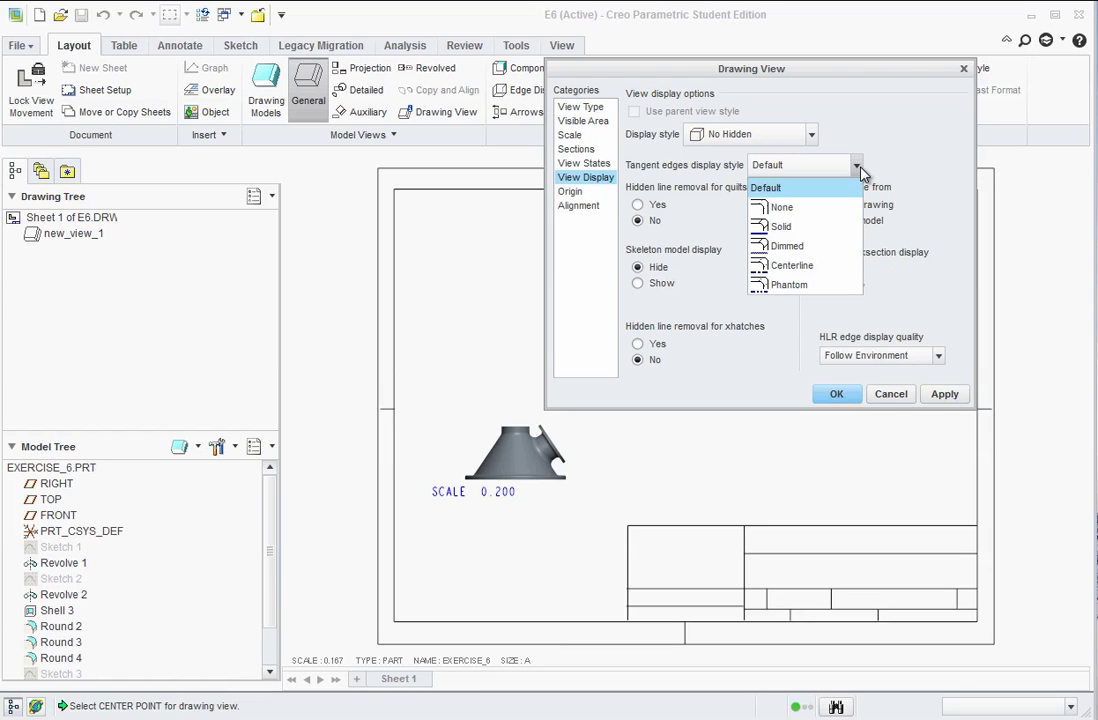
left_click(782, 286)
left_click(944, 395)
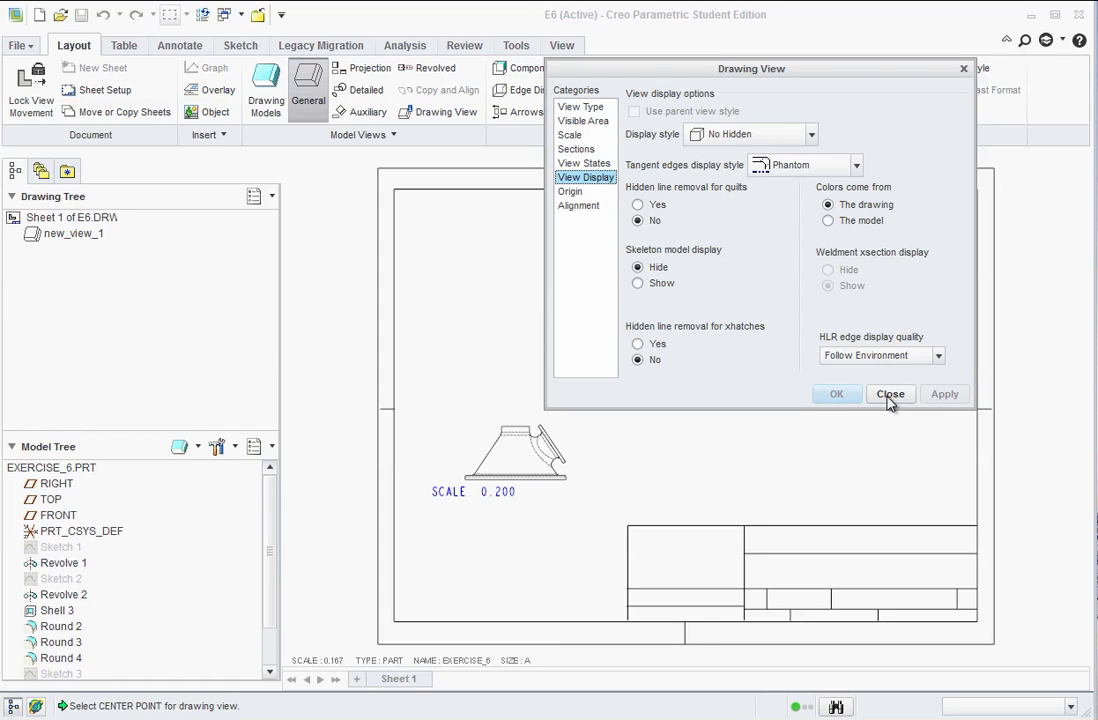
left_click(892, 398)
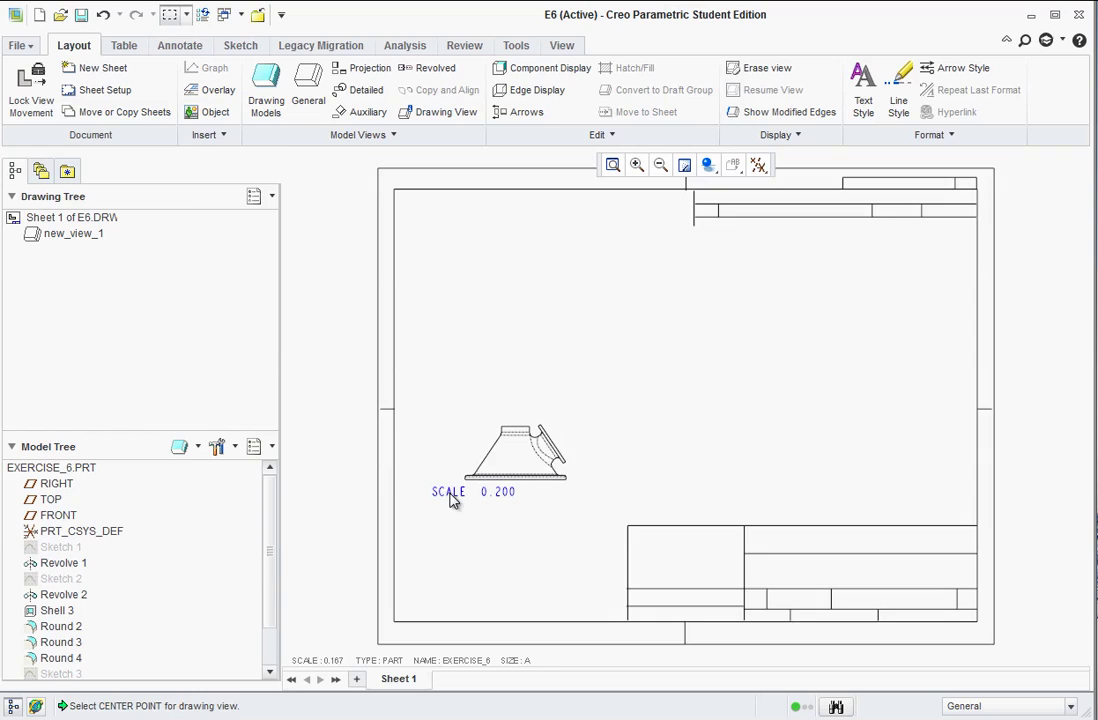
Delete the scale note below the front view
scroll(475, 480, "down", 4)
scroll(518, 540, "up", 2)
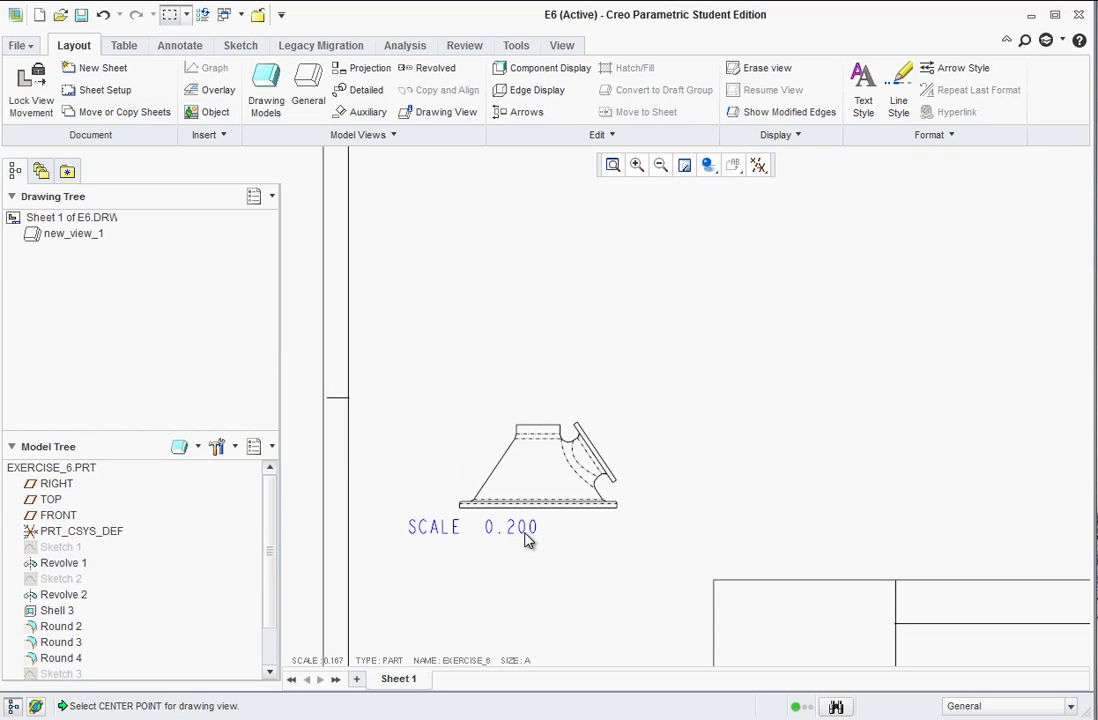
left_click(506, 534)
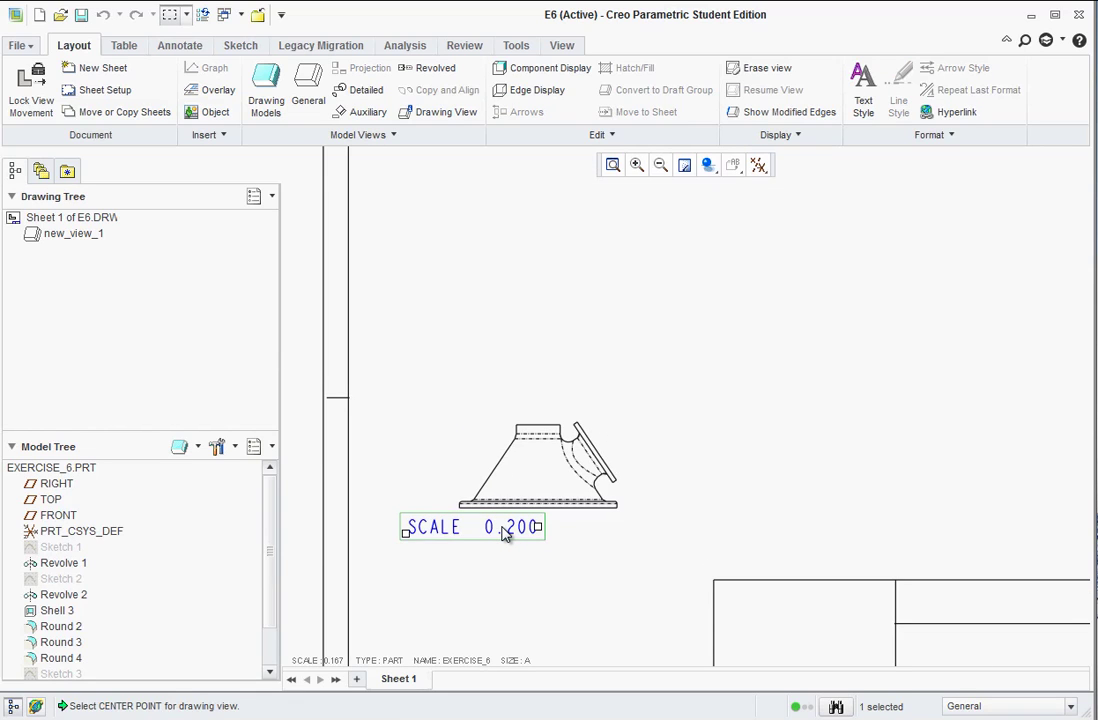
key("Delete")
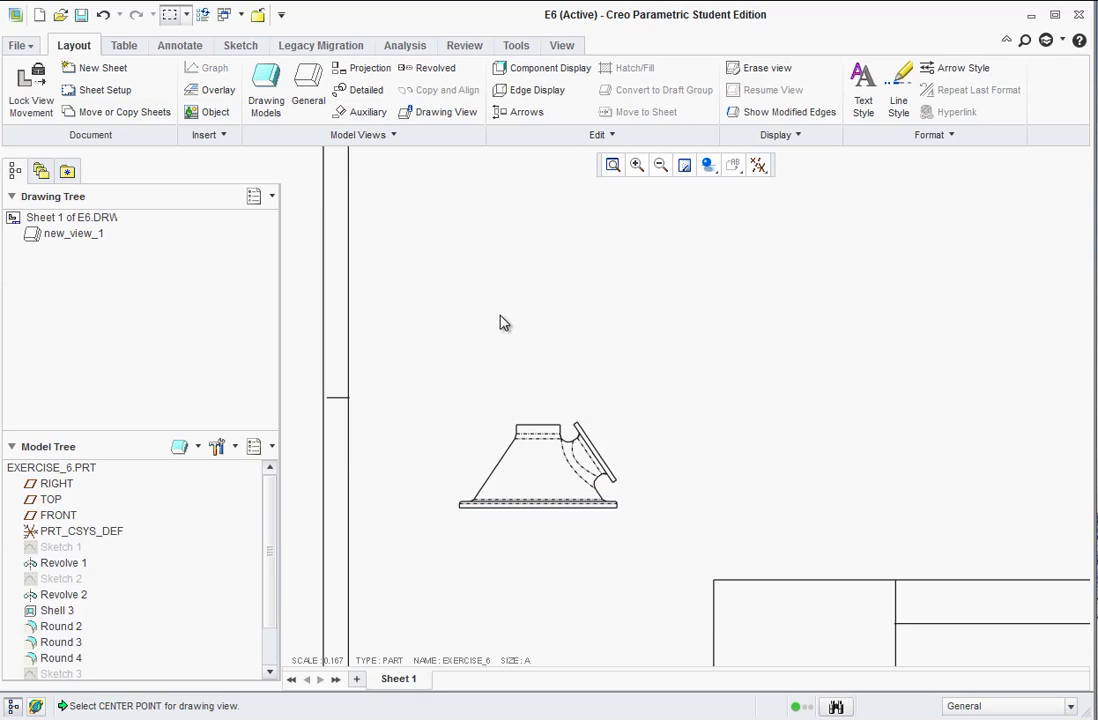
Unlock view movement and move the front view slightly down and to the left on the sheet
left_click(42, 100)
left_click(545, 470)
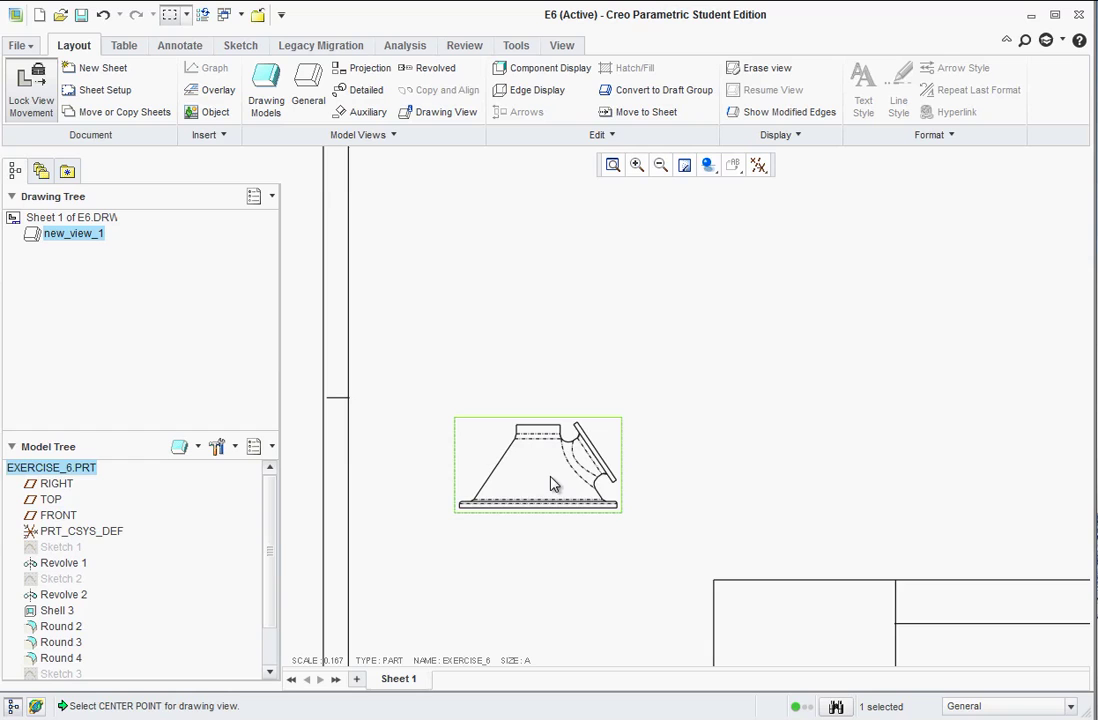
left_click(24, 82)
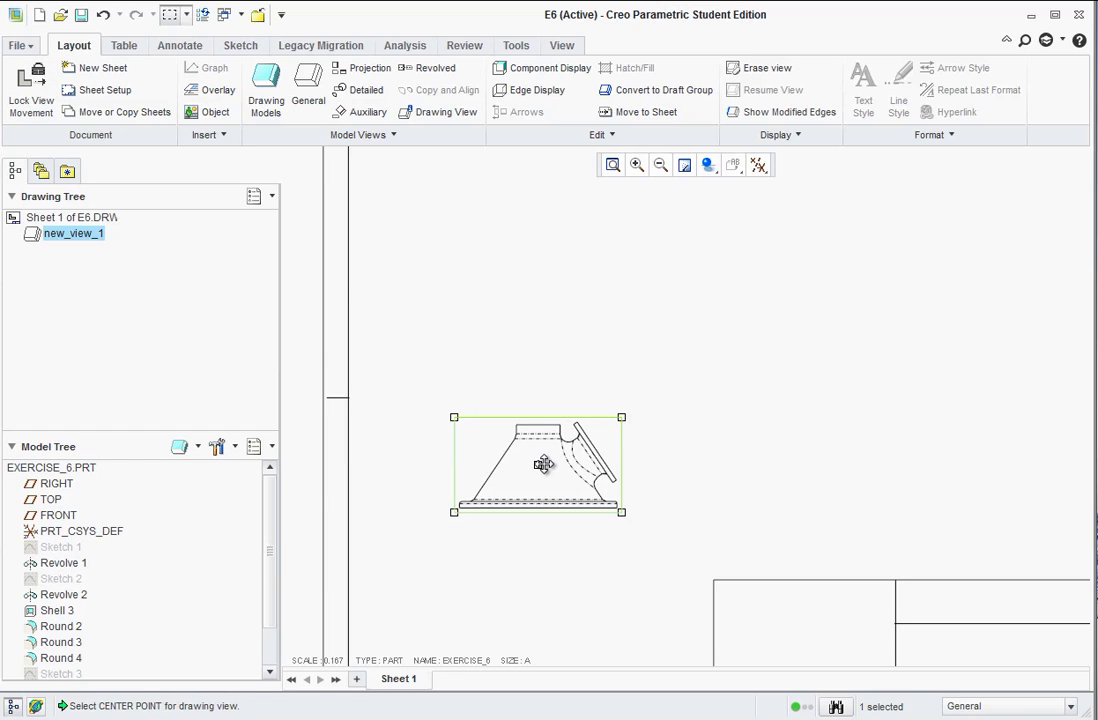
mouse_move(540, 482)
left_mouse_down()
mouse_move(562, 456)
mouse_move(525, 480)
mouse_move(645, 497)
mouse_move(564, 500)
mouse_move(540, 476)
left_mouse_up()
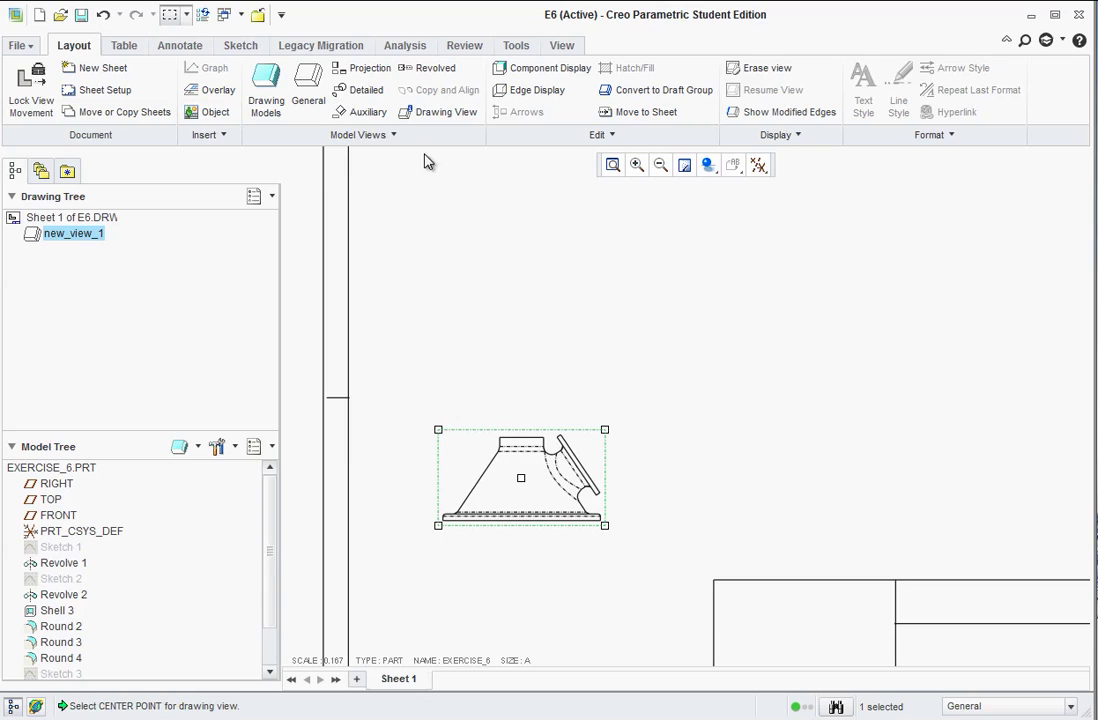
Place a projected right-side view to the right of the front view, and reselect the front view
left_click(347, 75)
left_click(868, 497)
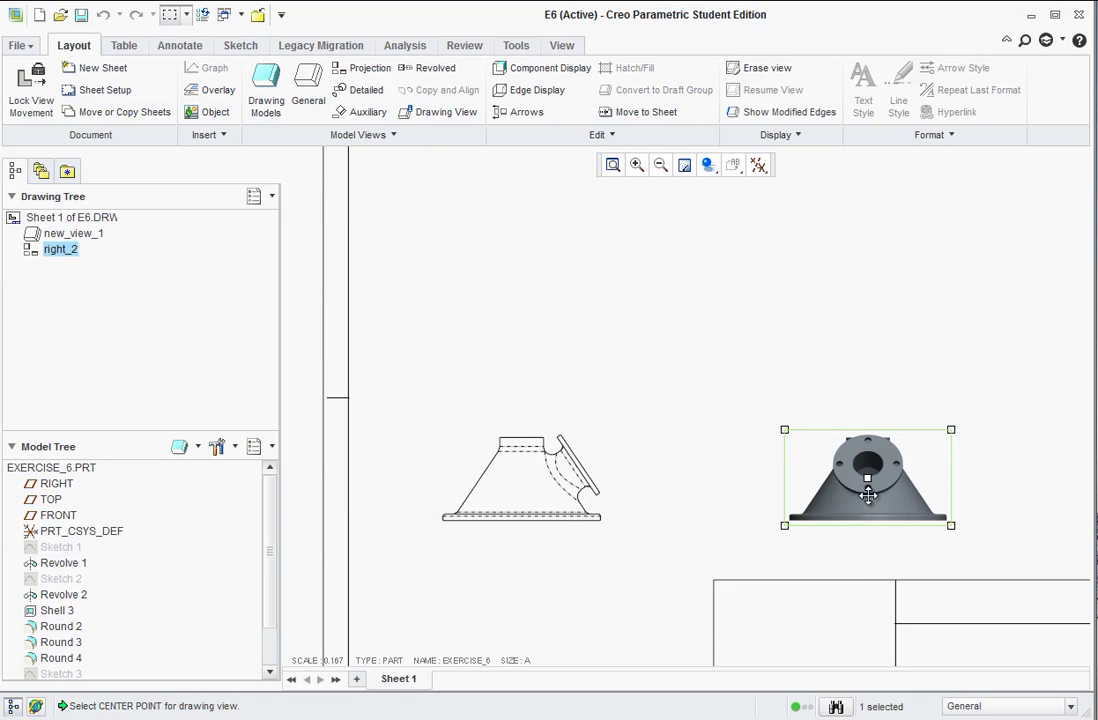
left_click(528, 482)
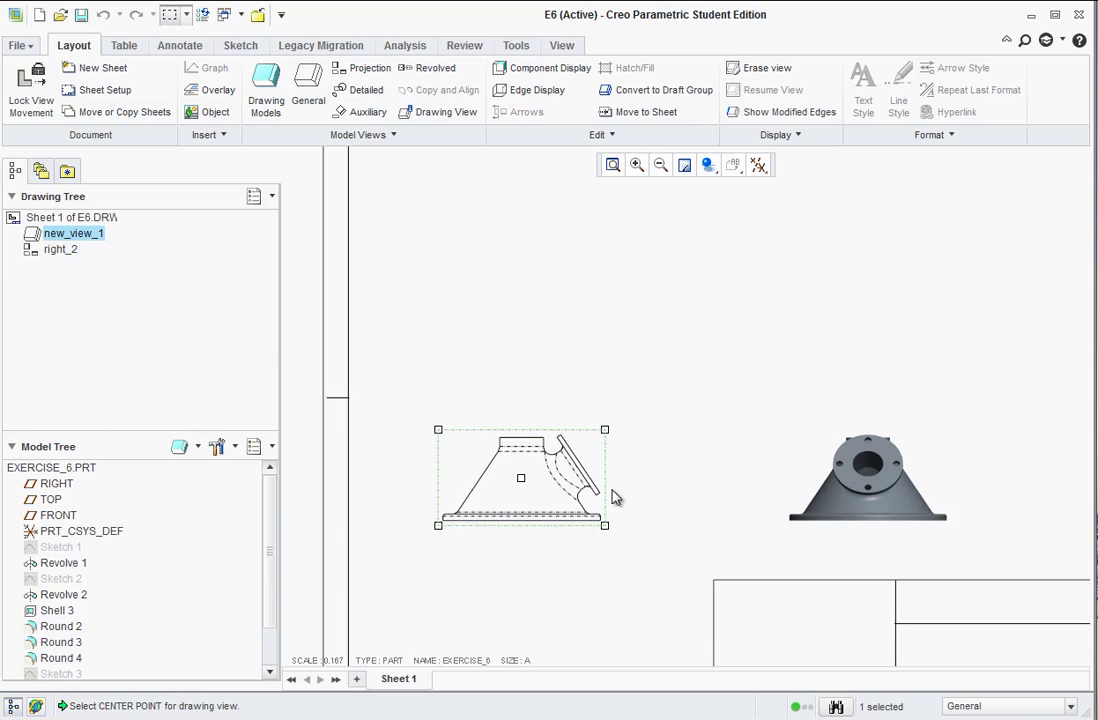
Place a projected top view above the front view and clear the selection
left_click(355, 68)
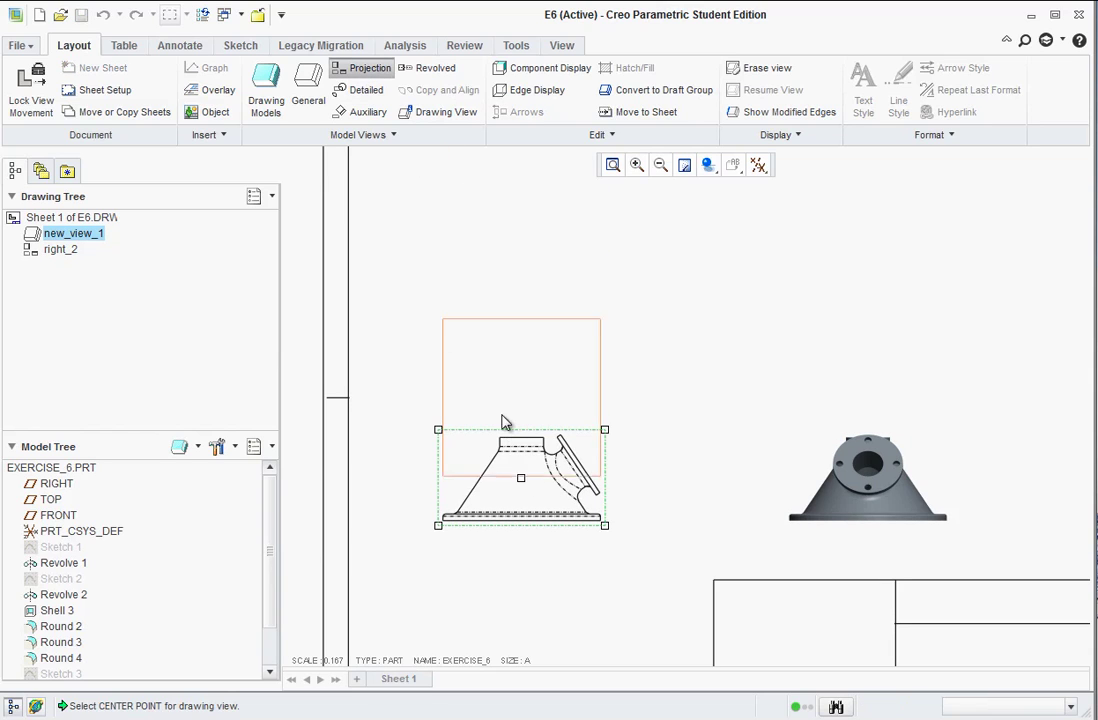
left_click(508, 330)
scroll(835, 475, "down", 3)
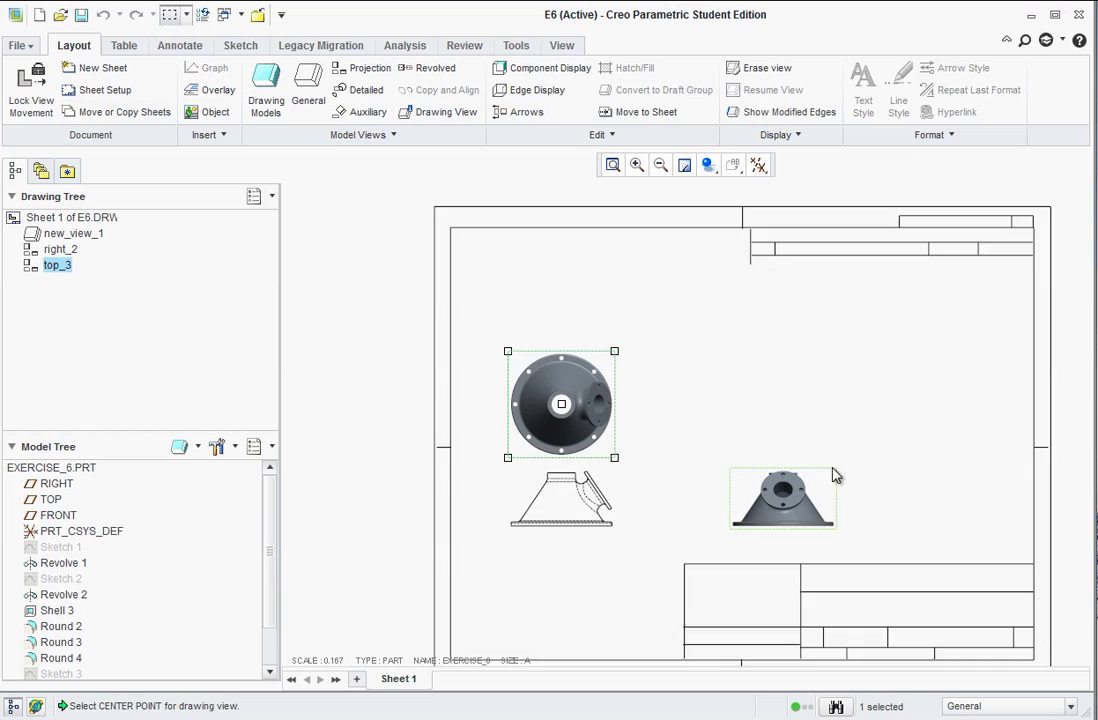
left_click(855, 420)
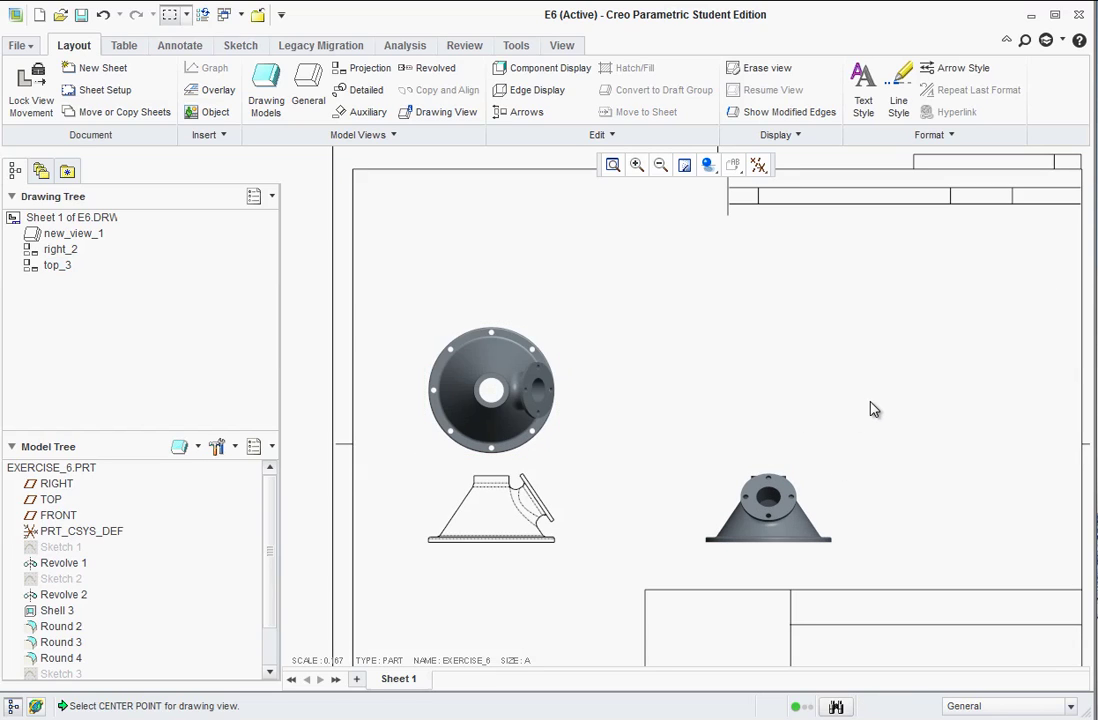
Insert a general view with No Combined State above and to the right of the right-side view, keeping the isometric orientation and default sheet scale
right_click(920, 381)
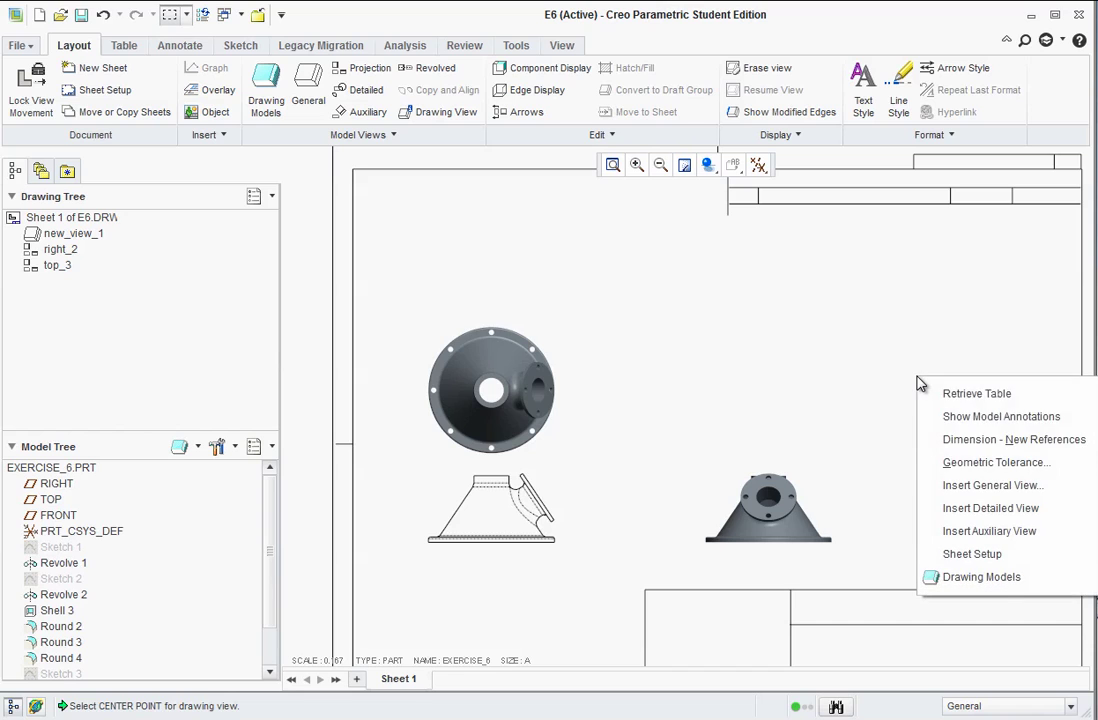
left_click(958, 486)
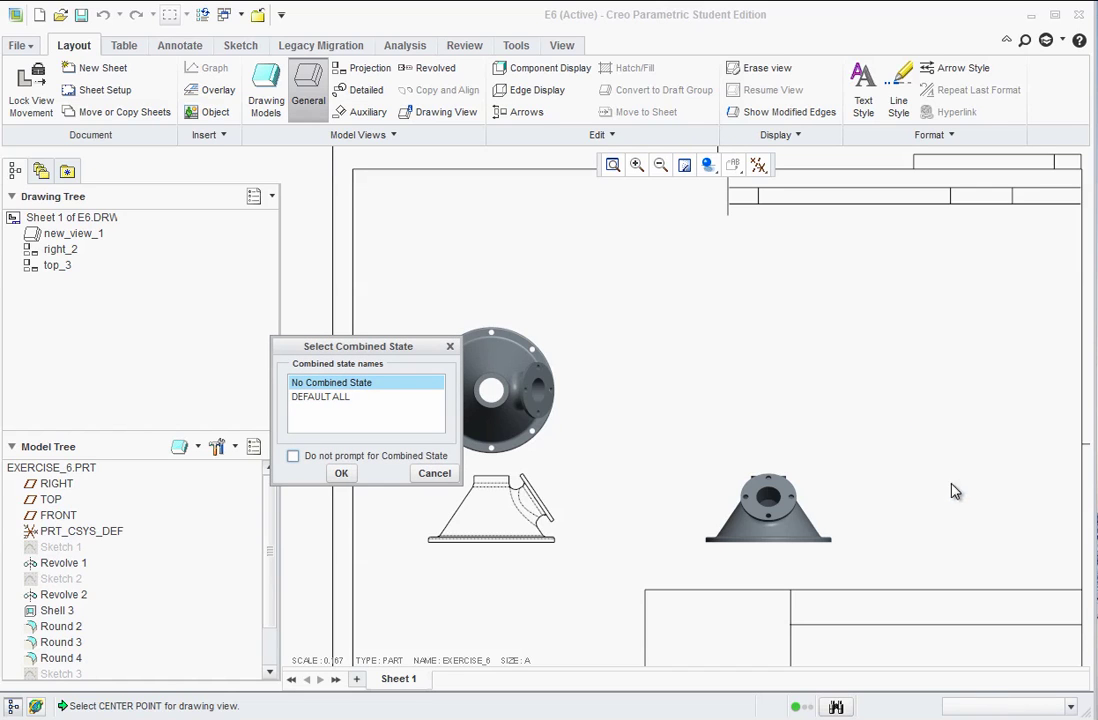
left_click(341, 475)
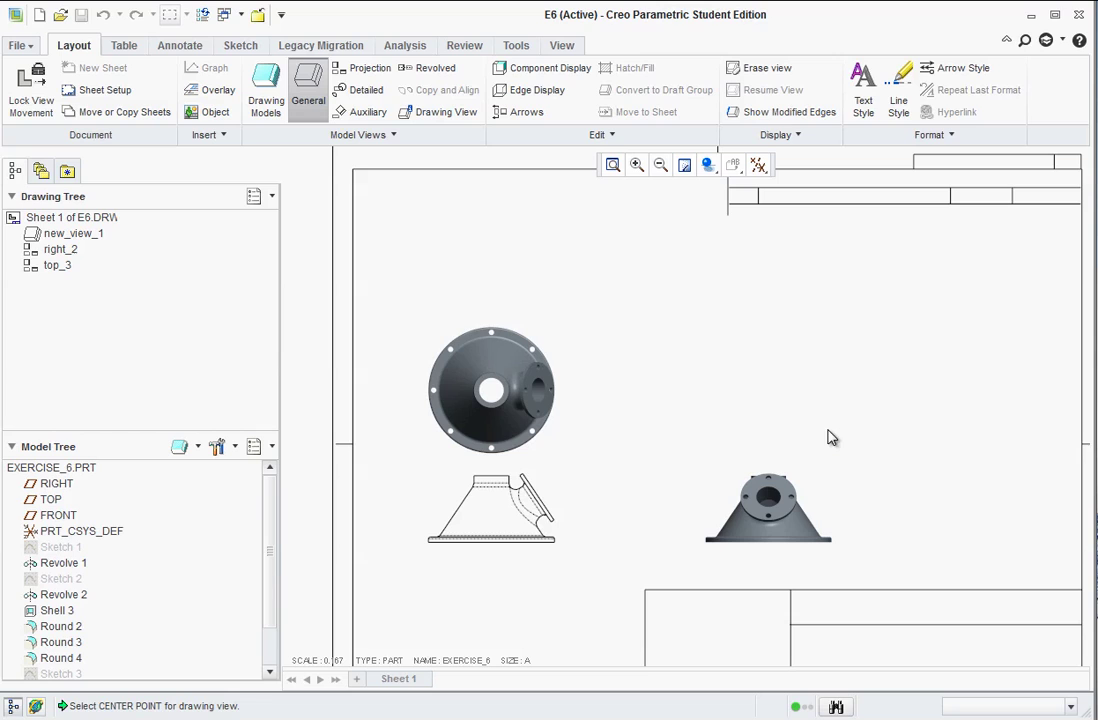
left_click(914, 399)
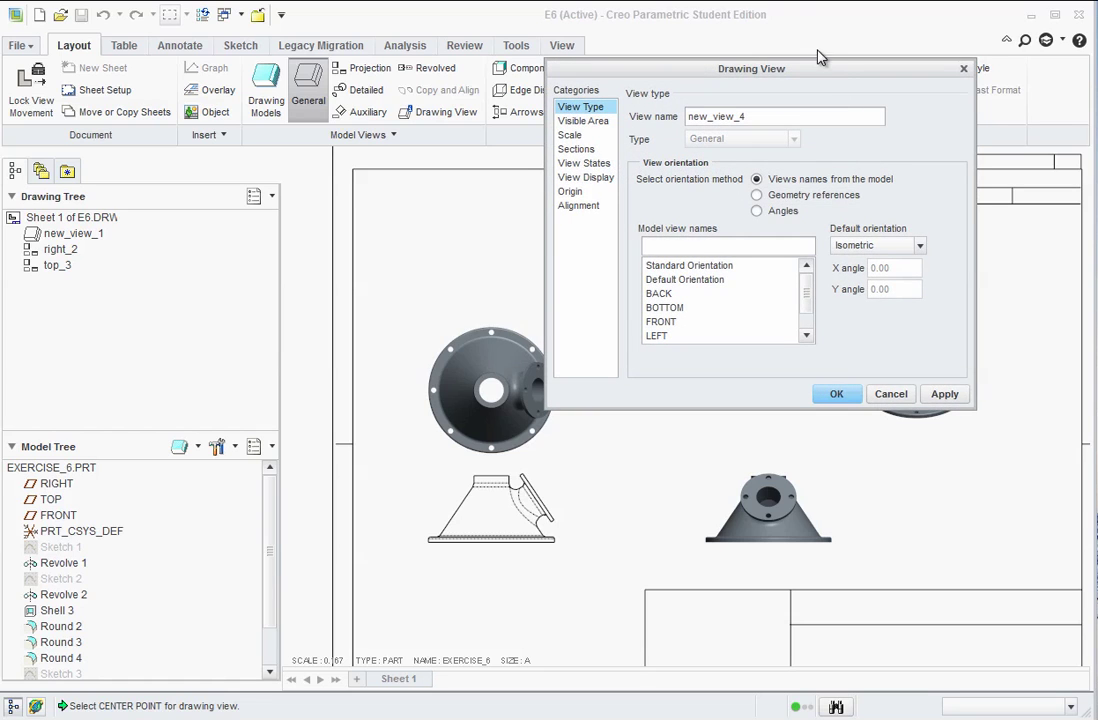
left_click_drag(820, 55, 521, 68)
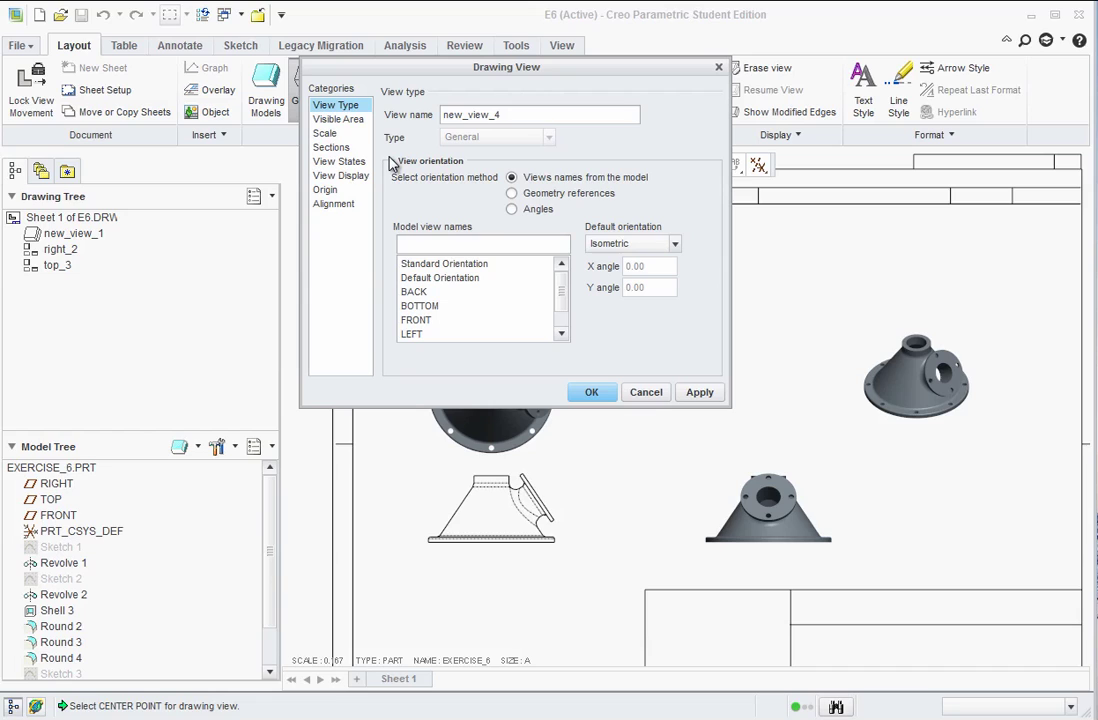
left_click(330, 134)
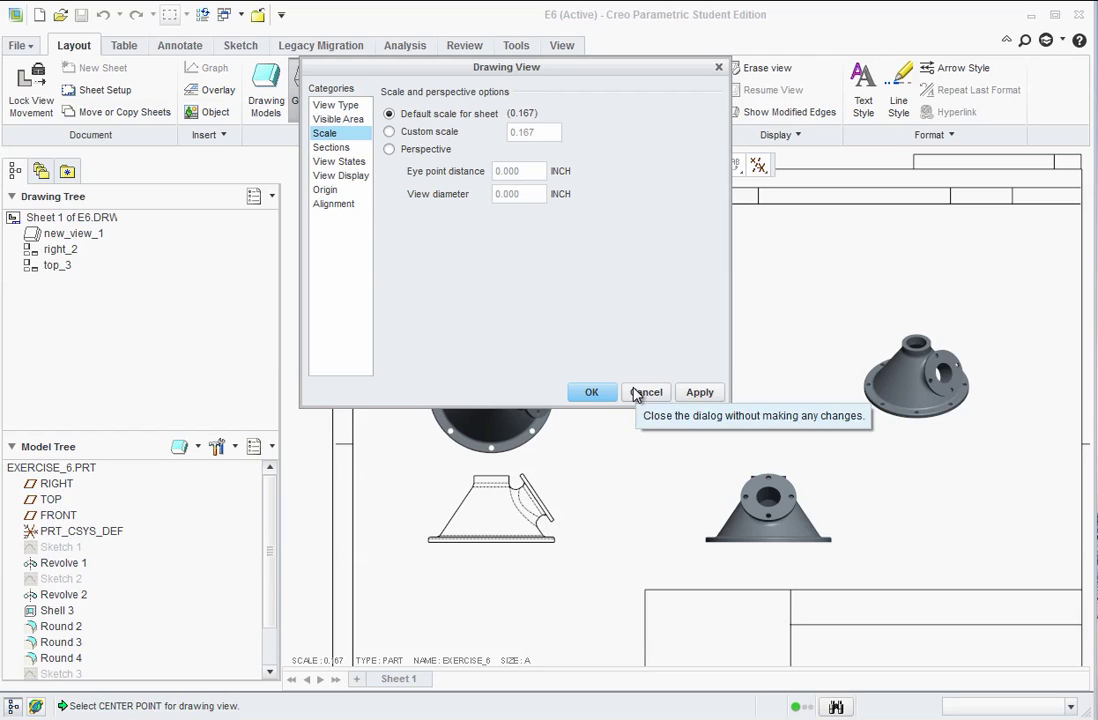
left_click(594, 392)
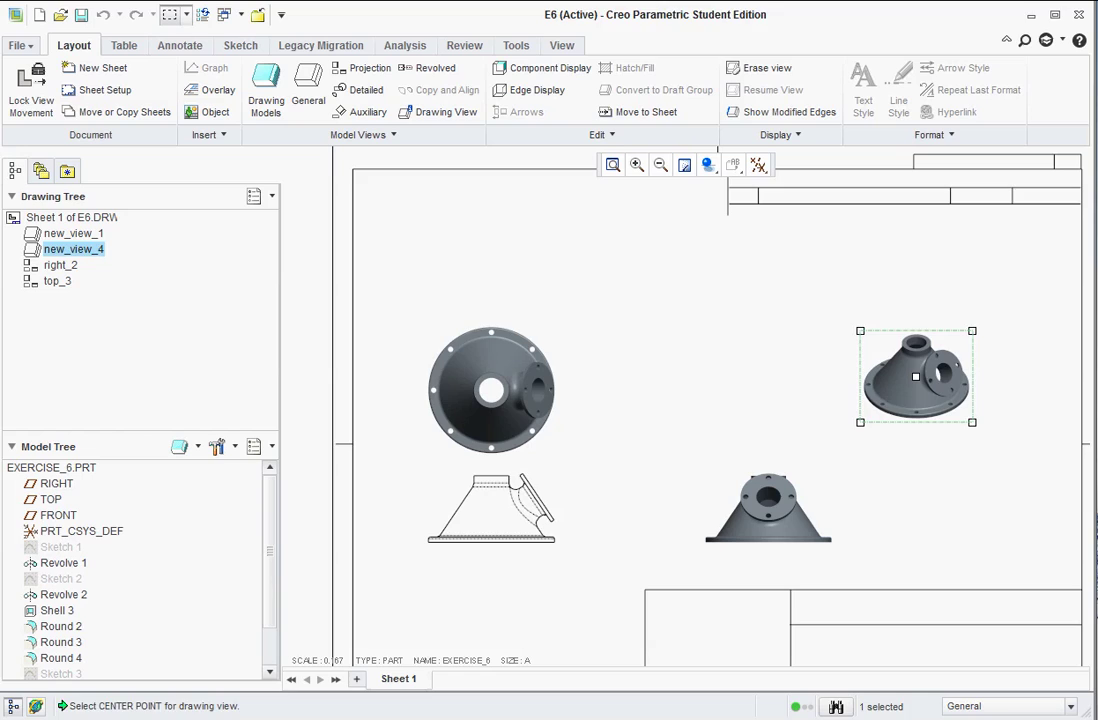
left_click(549, 453)
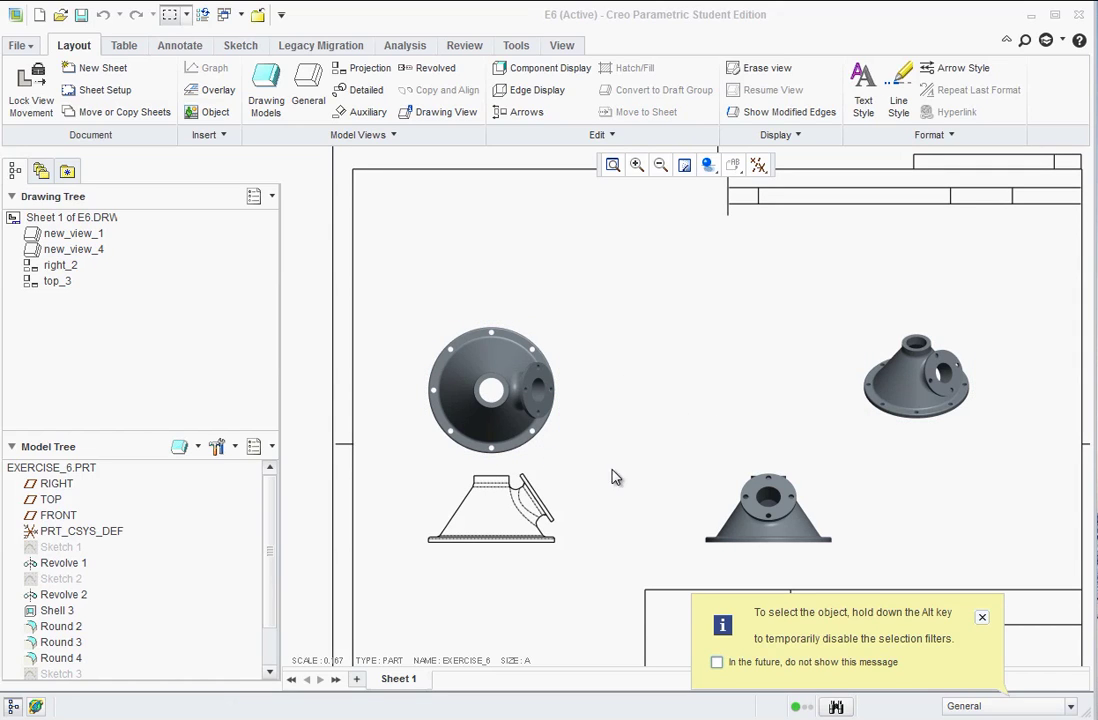
left_click(982, 616)
left_click(517, 423)
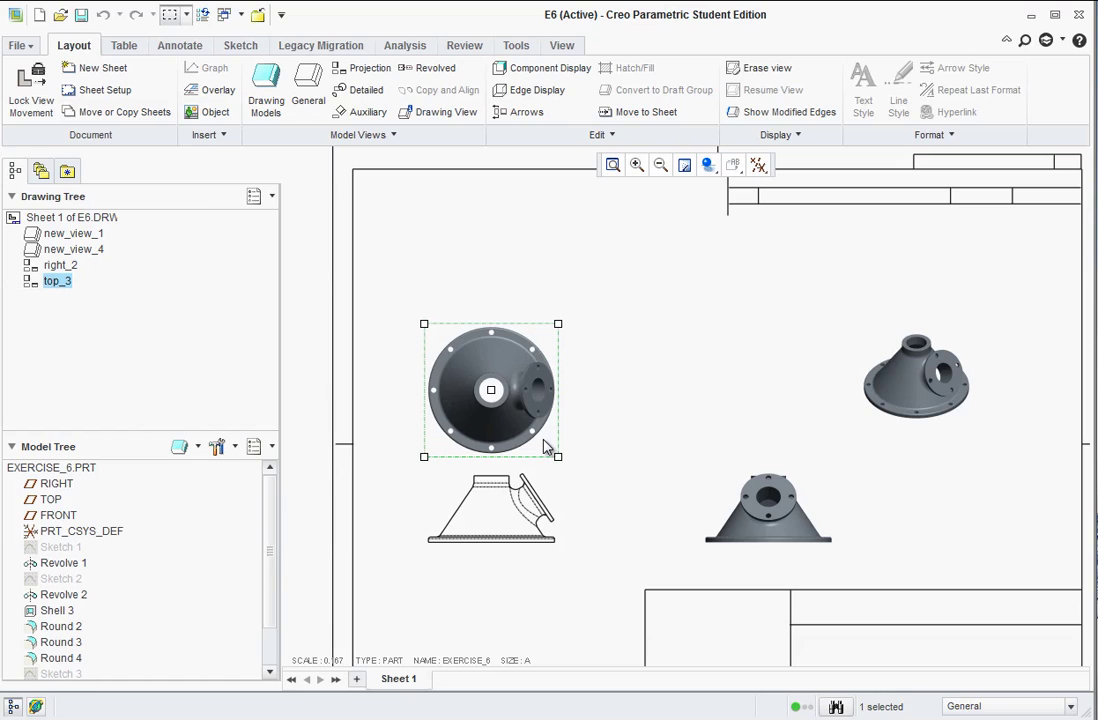
left_click(768, 505, "ctrl")
left_click(912, 383, "ctrl")
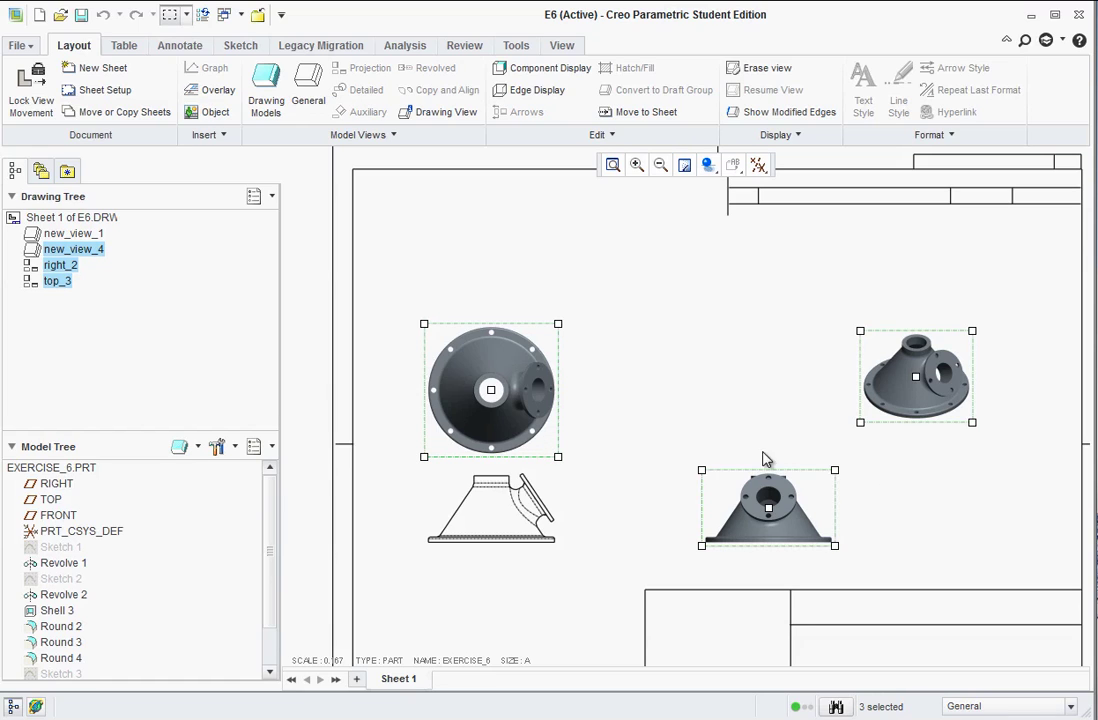
right_click(900, 399)
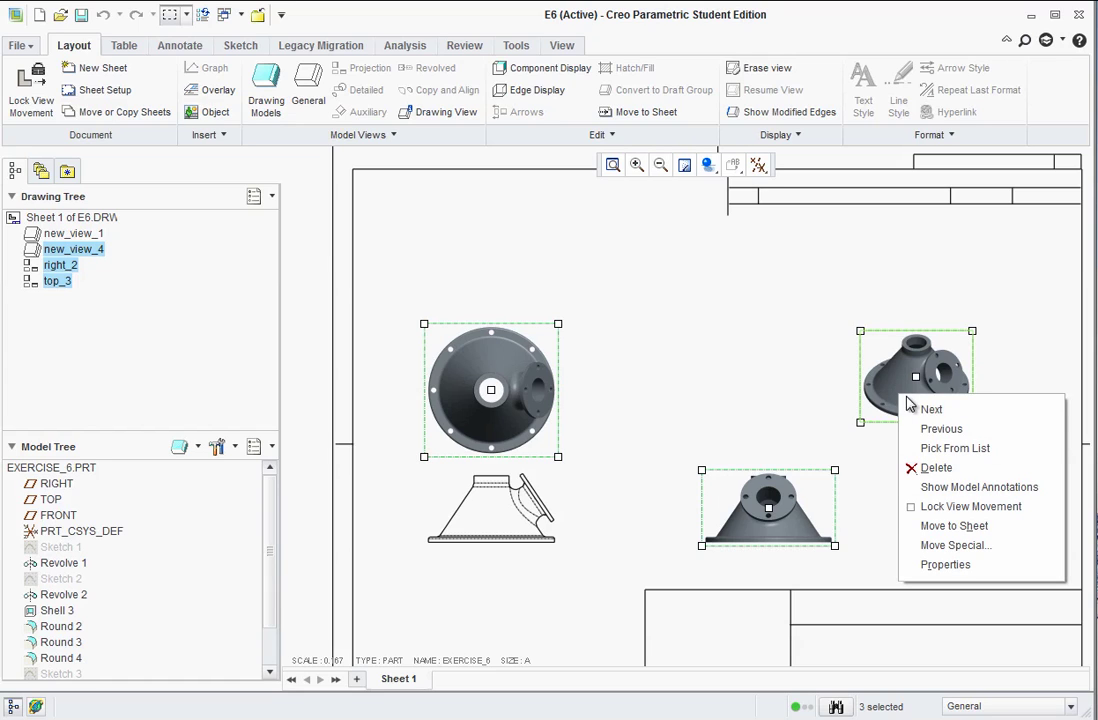
left_click(860, 462)
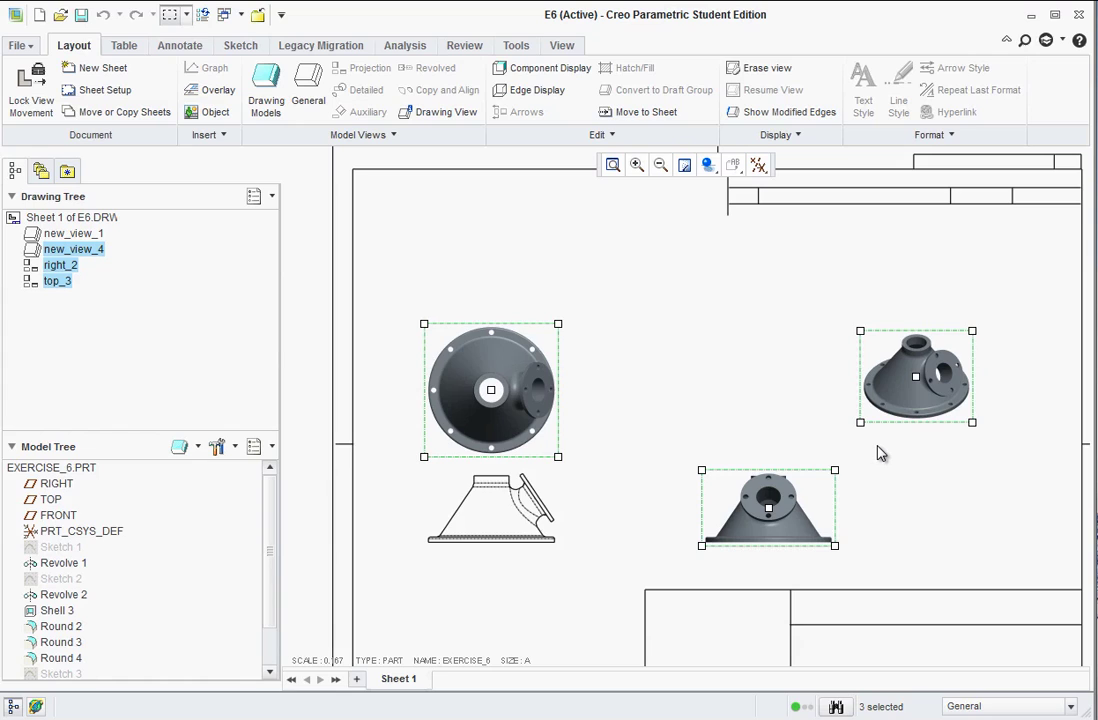
right_click(879, 453)
Set the display style of the projected top and right views together to No Hidden and their tangent edges to Phantom
left_click(553, 347)
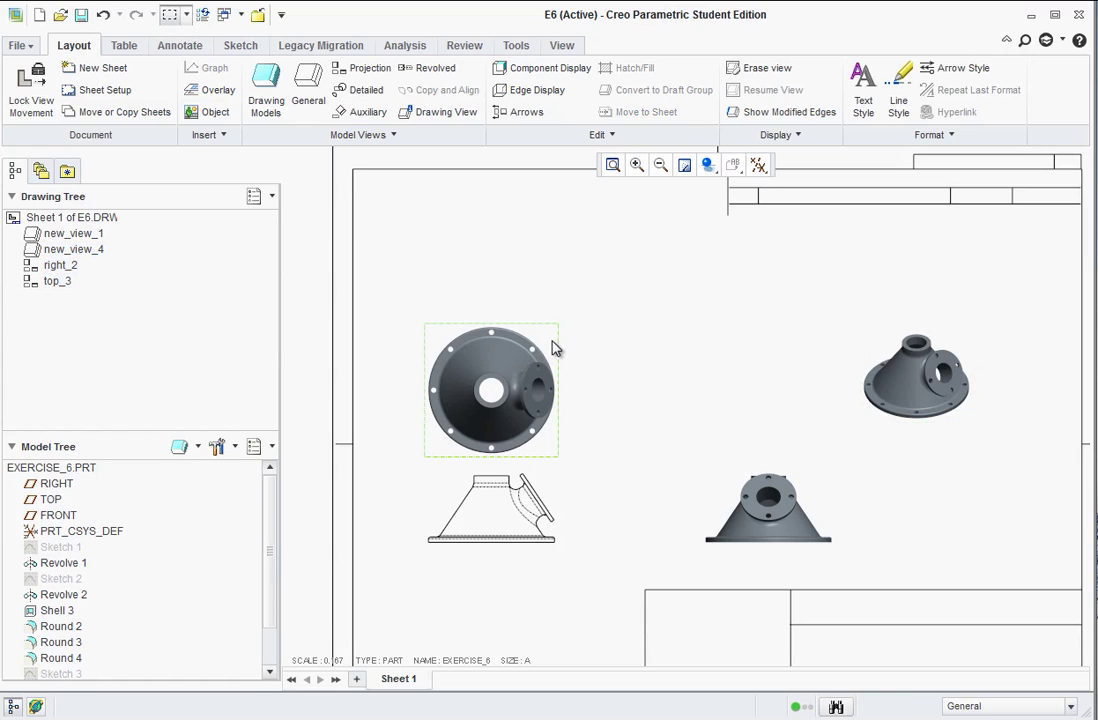
left_click(724, 507, "ctrl")
left_click(865, 418, "ctrl")
double_click(866, 415)
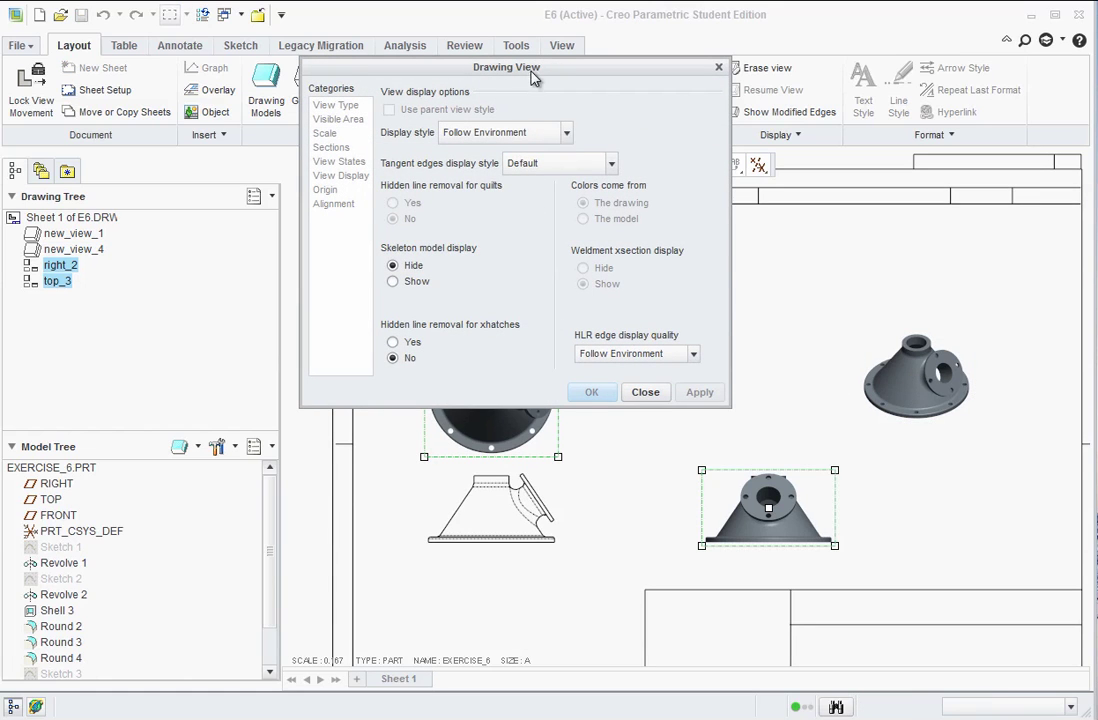
left_click_drag(534, 68, 567, 96)
left_click(598, 162)
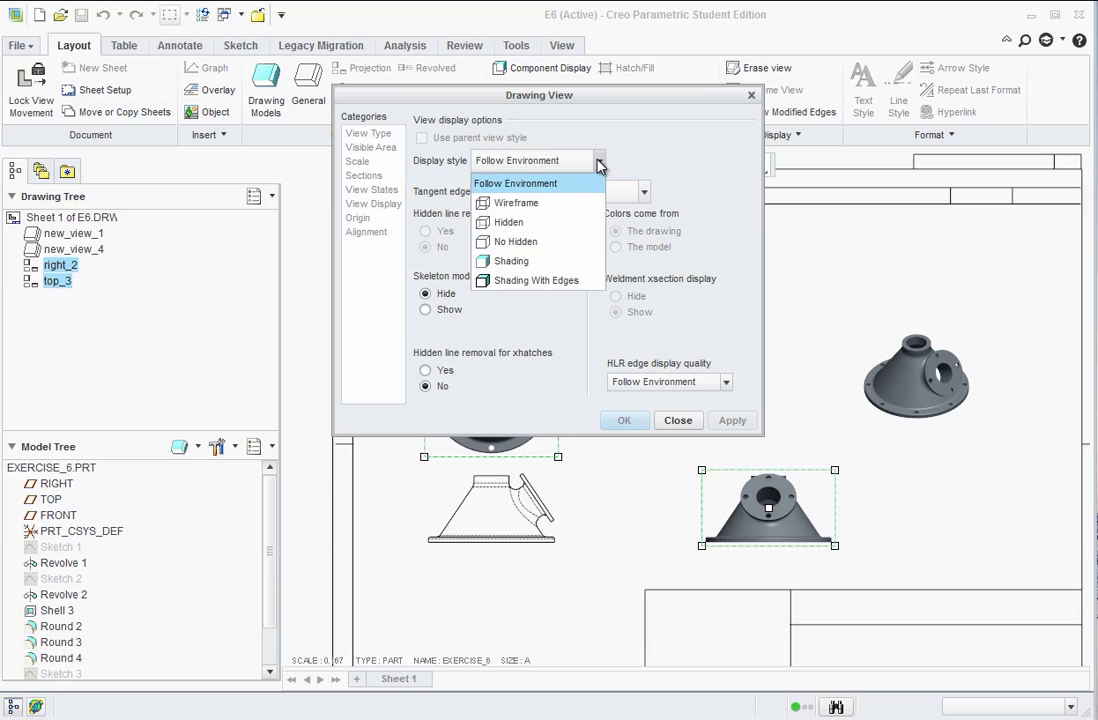
left_click(573, 243)
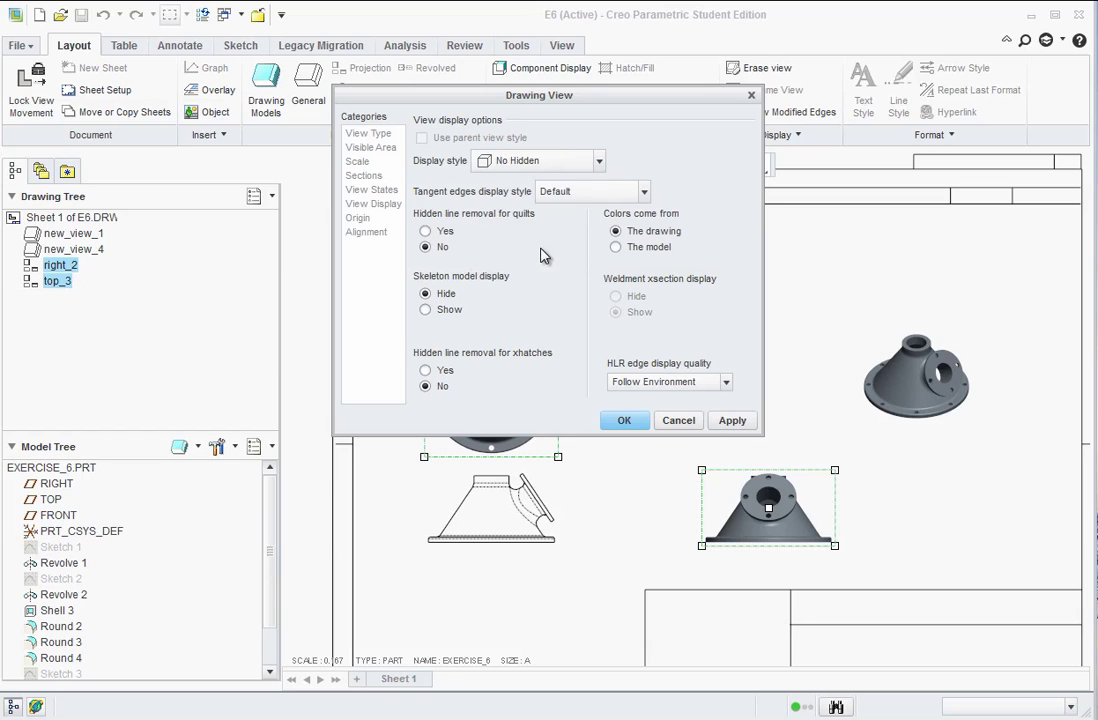
left_click(644, 191)
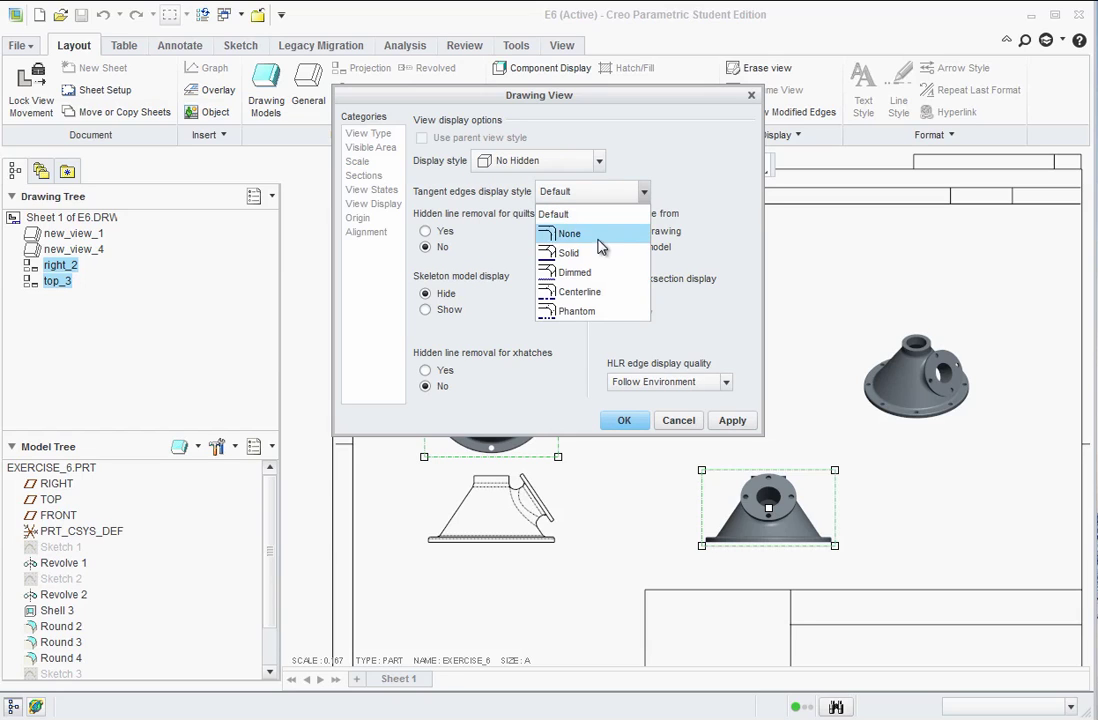
left_click(577, 311)
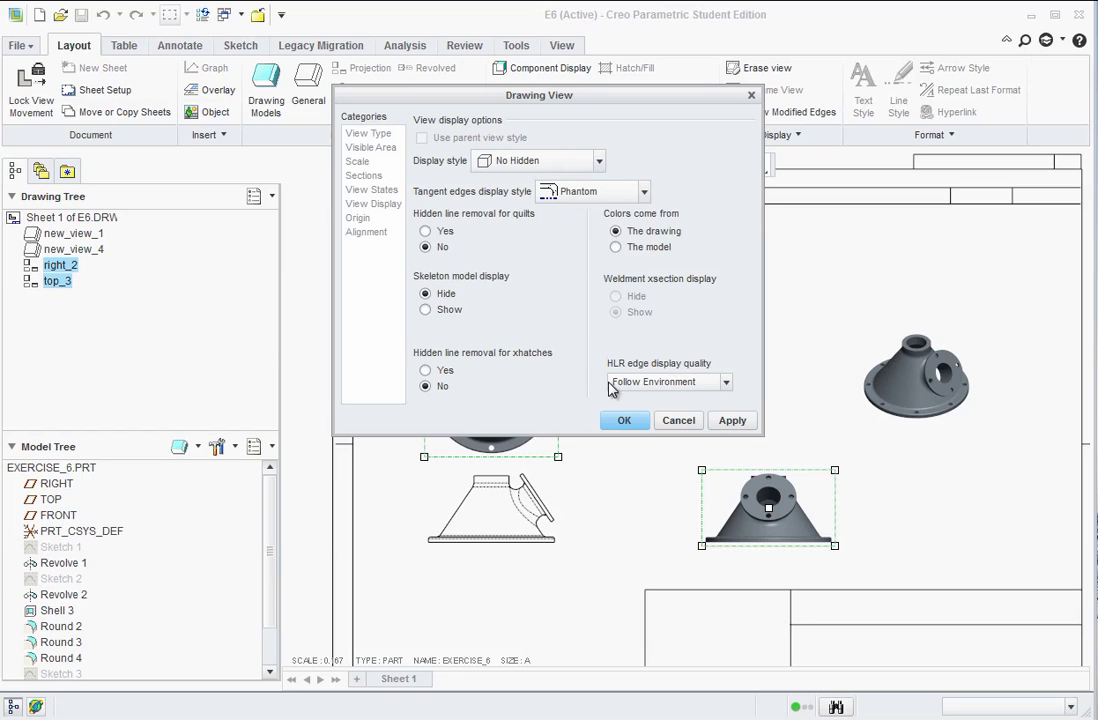
left_click(744, 424)
left_click(678, 420)
Set the isometric view's display style to No Hidden and tangent edges to Phantom, and move the view further up and right on the sheet
double_click(916, 377)
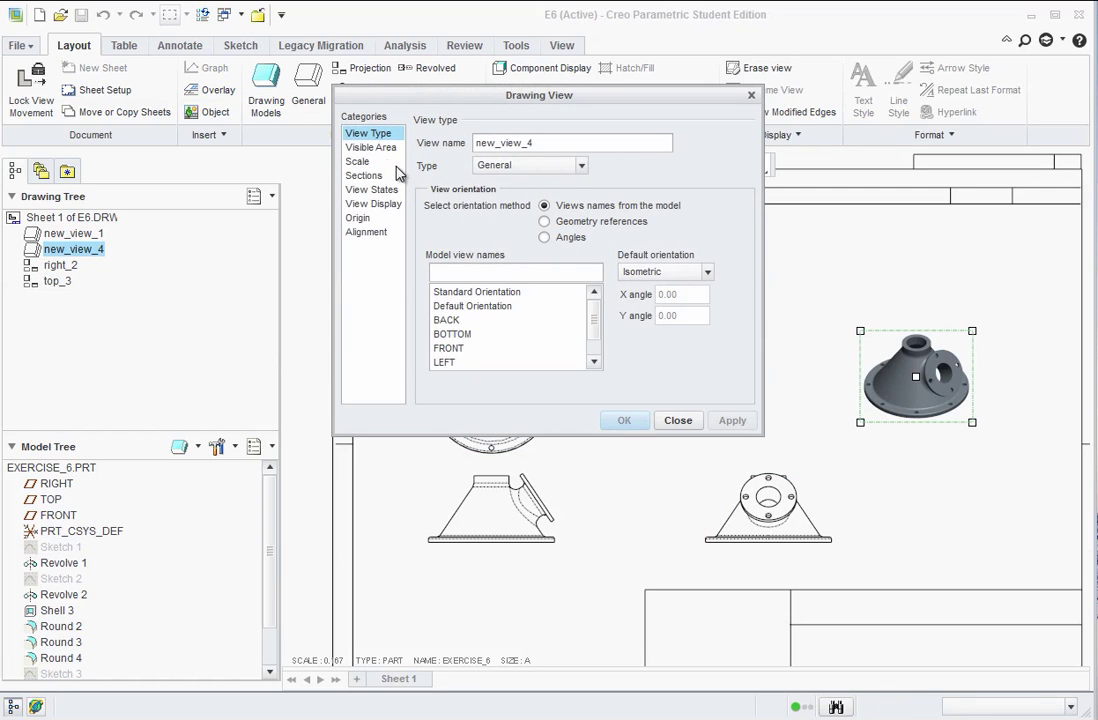
left_click(371, 189)
left_click(370, 204)
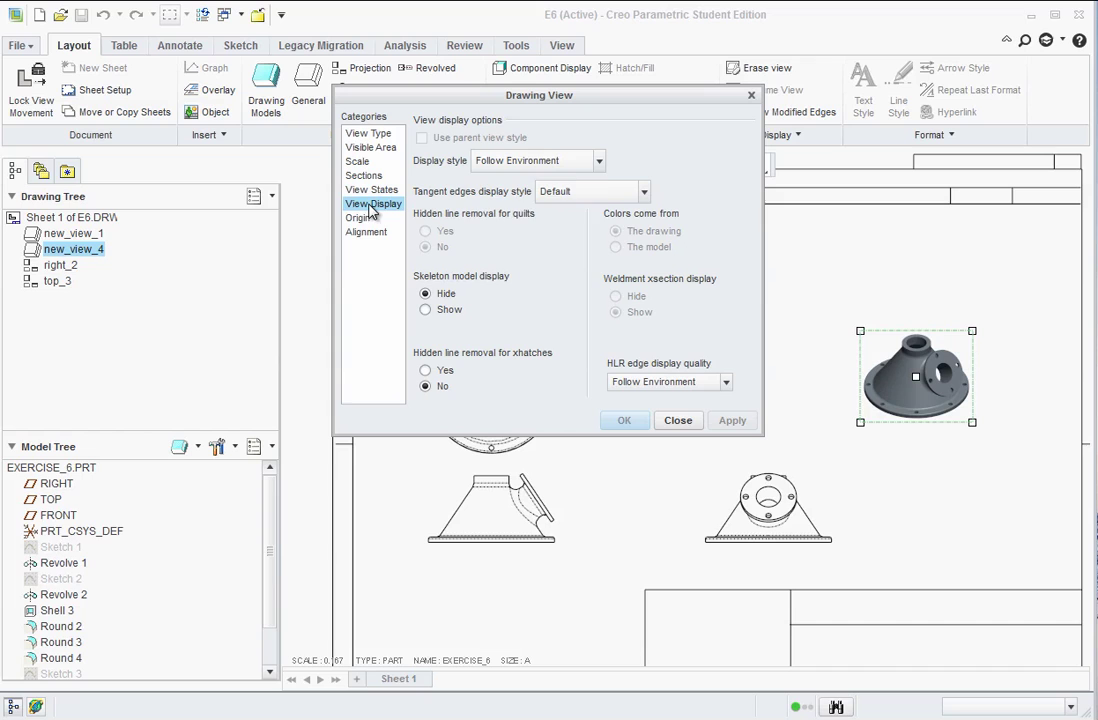
left_click(545, 161)
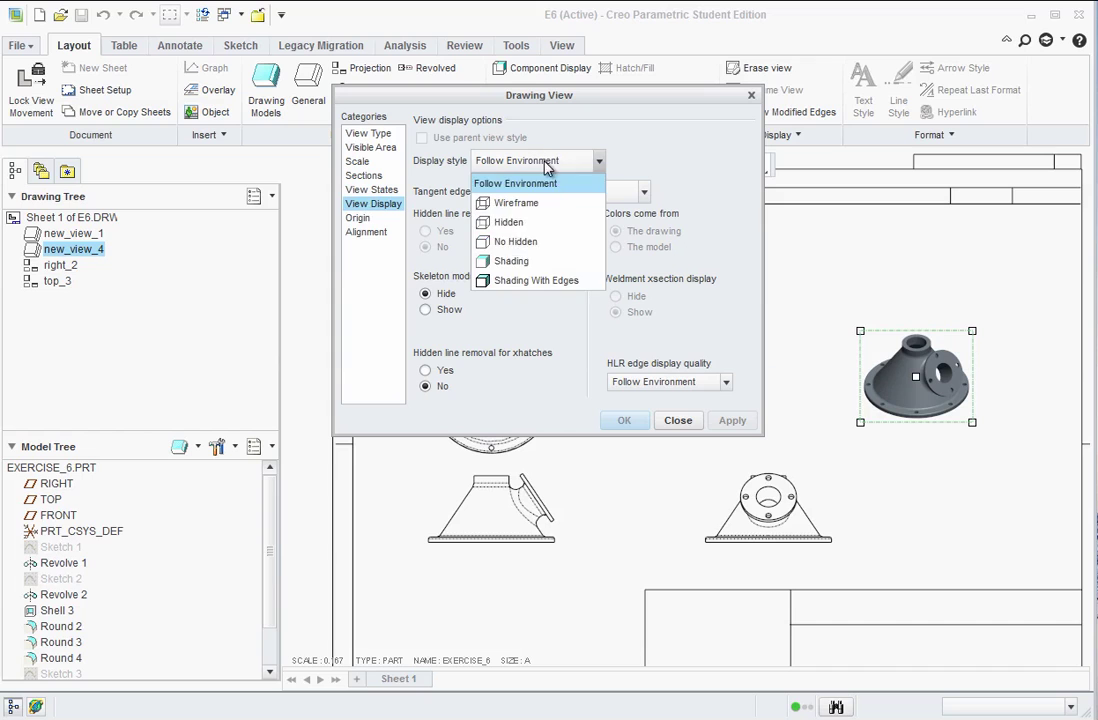
left_click(515, 241)
left_click(642, 192)
left_click(590, 311)
left_click(624, 420)
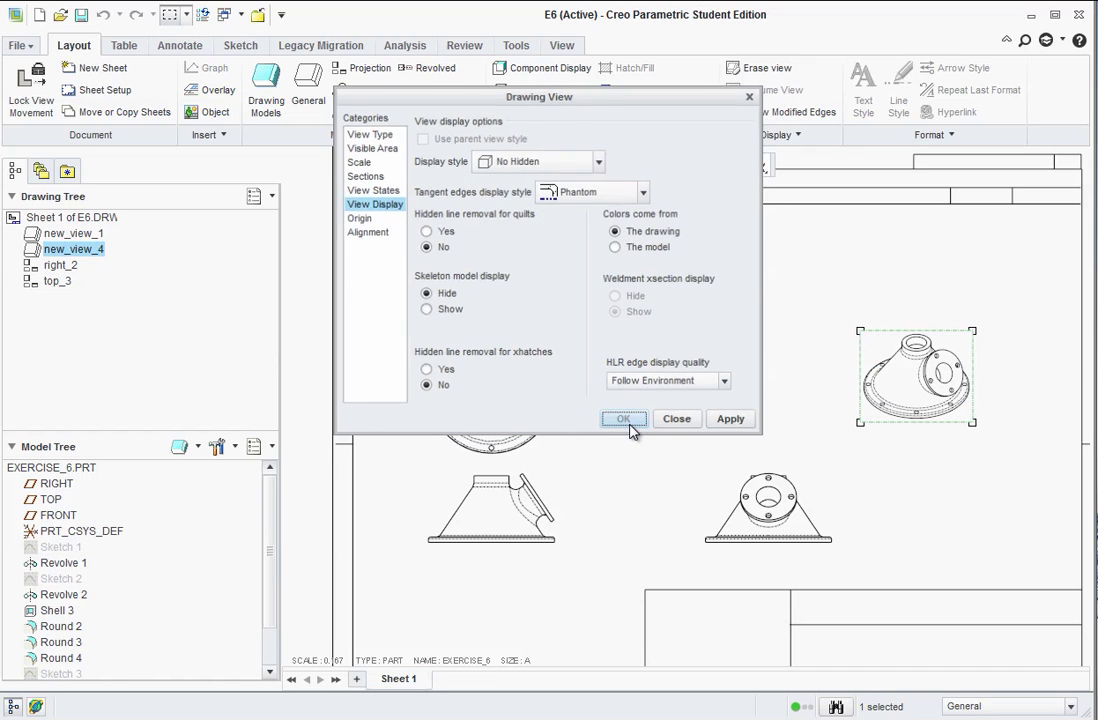
left_click(914, 378)
left_click_drag(914, 378, 950, 434)
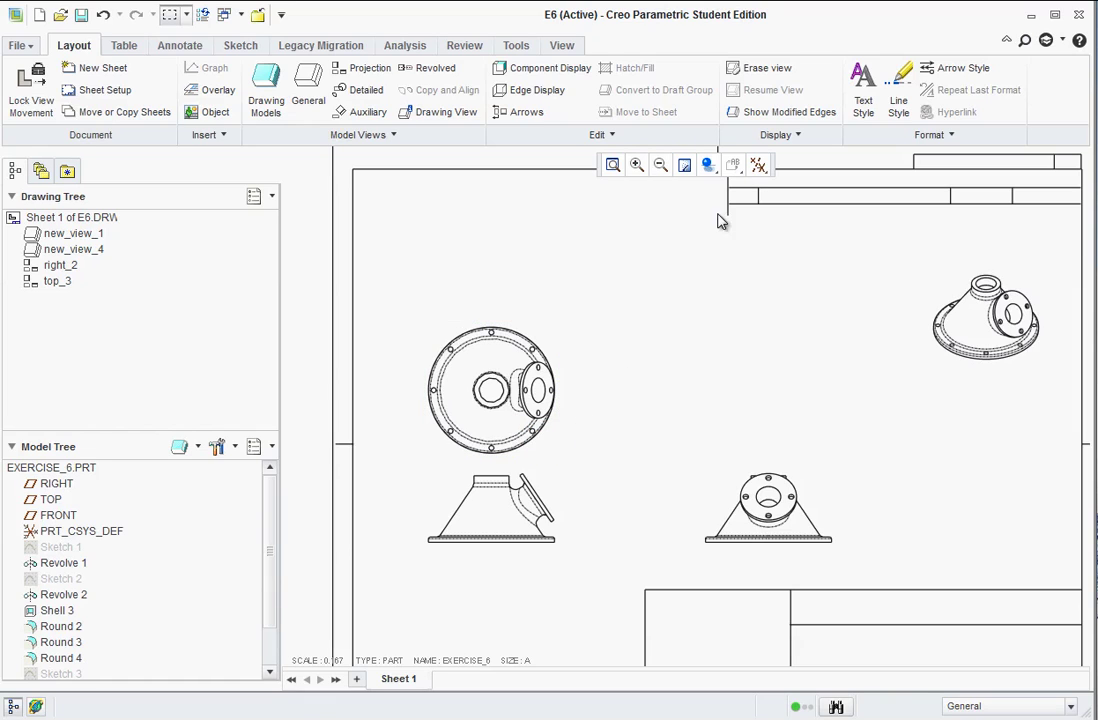
Turn on the display of datum planes in the drawing views
left_click(758, 168)
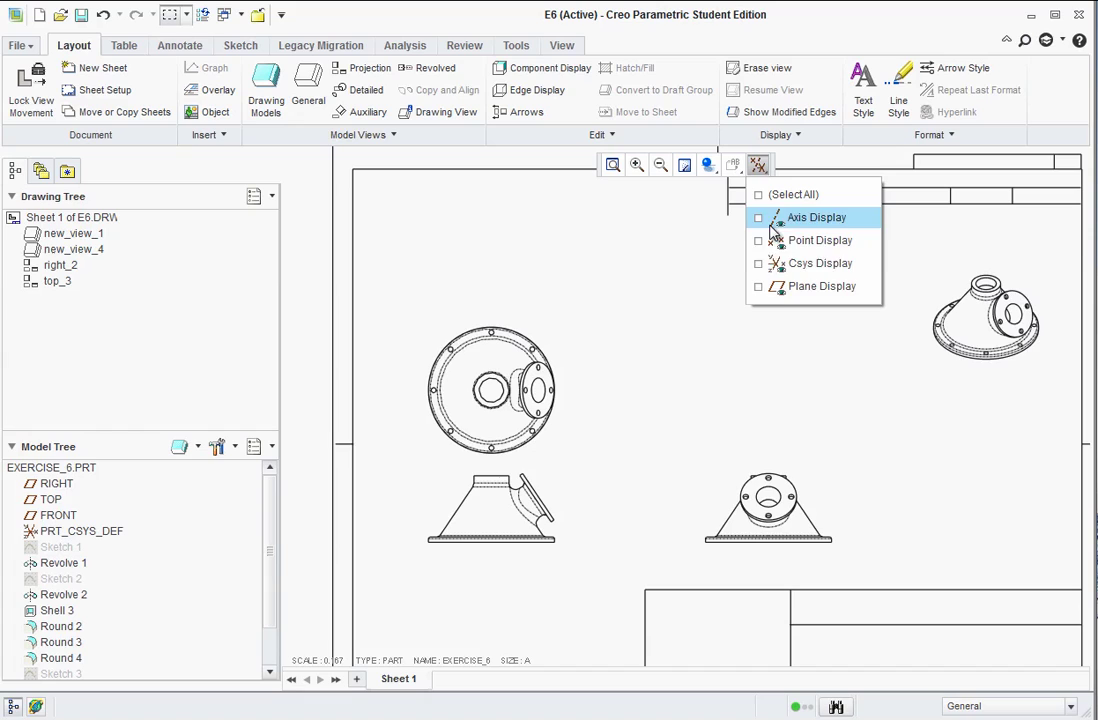
left_click(760, 288)
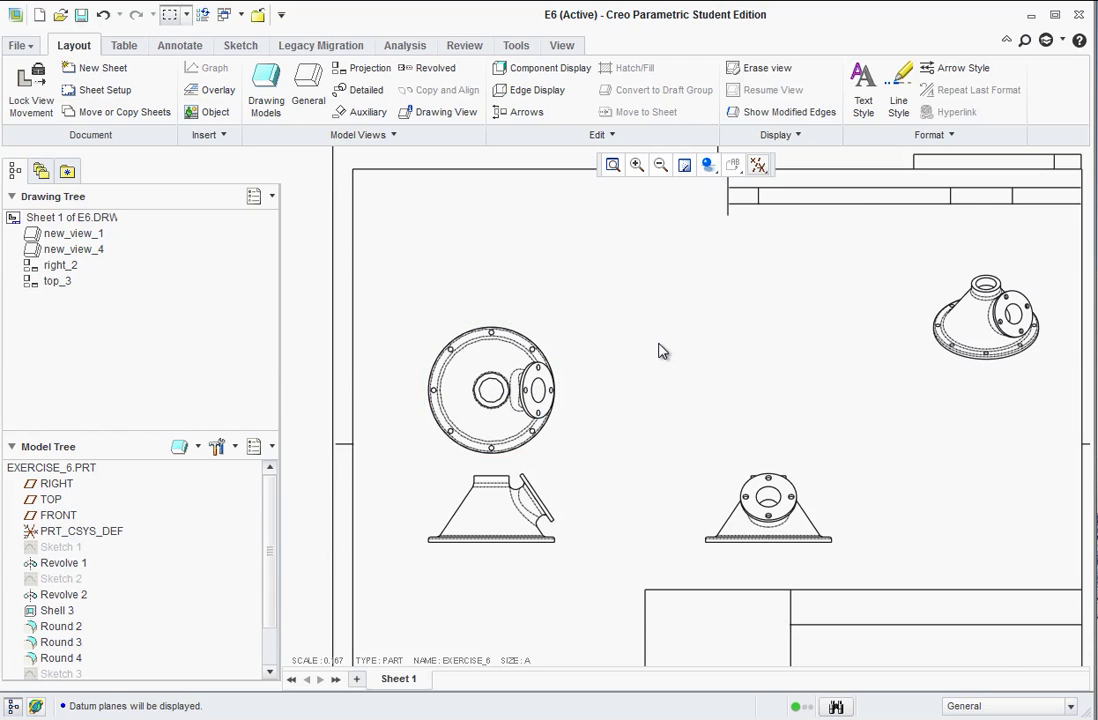
scroll(644, 380, "down", 2)
scroll(622, 392, "up", 4)
scroll(418, 445, "up", 1)
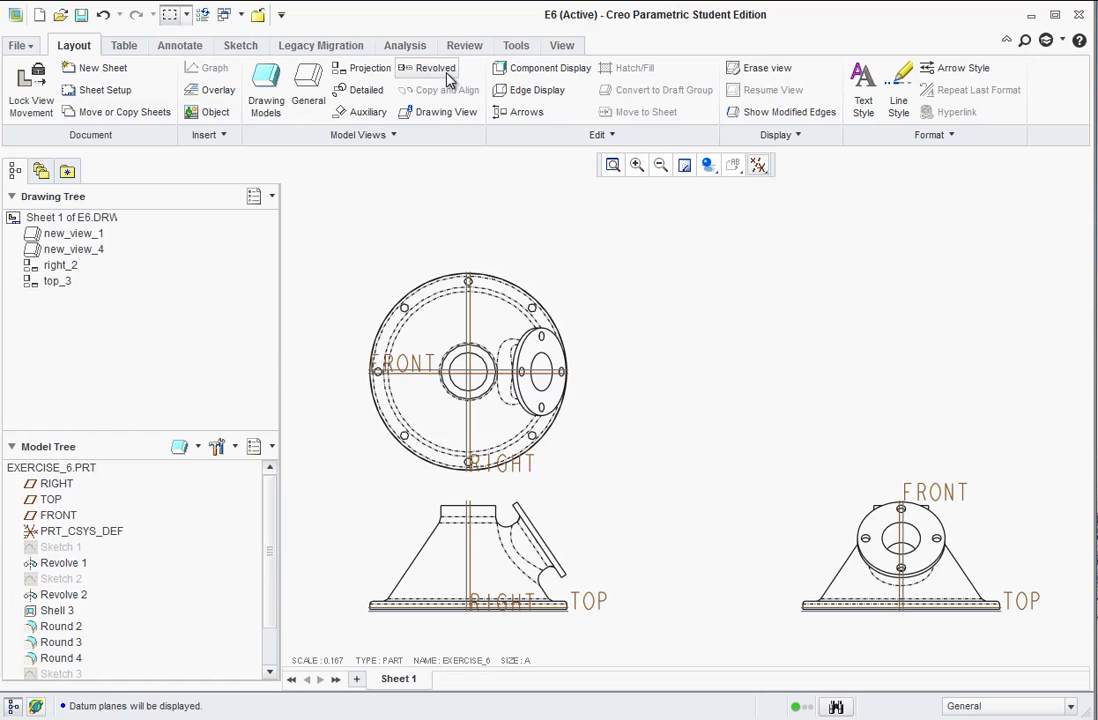
Place a projected view above the top view, using the top view as its parent
left_click(370, 68)
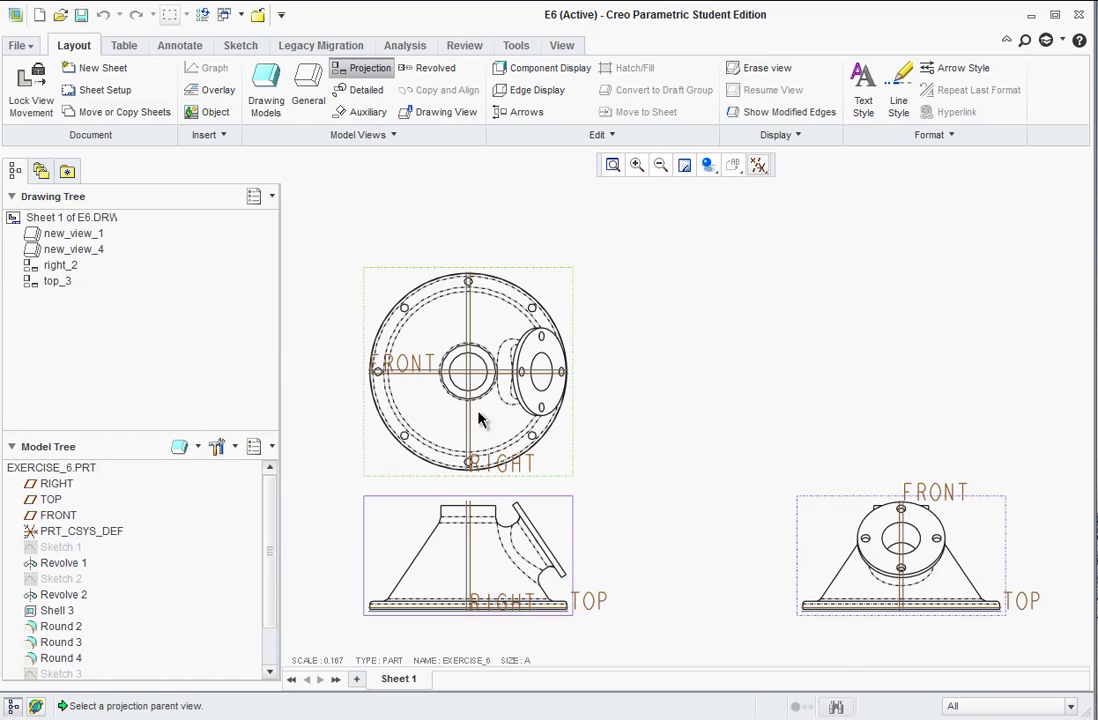
scroll(480, 410, "up", 3)
left_click(500, 345)
left_click(485, 260)
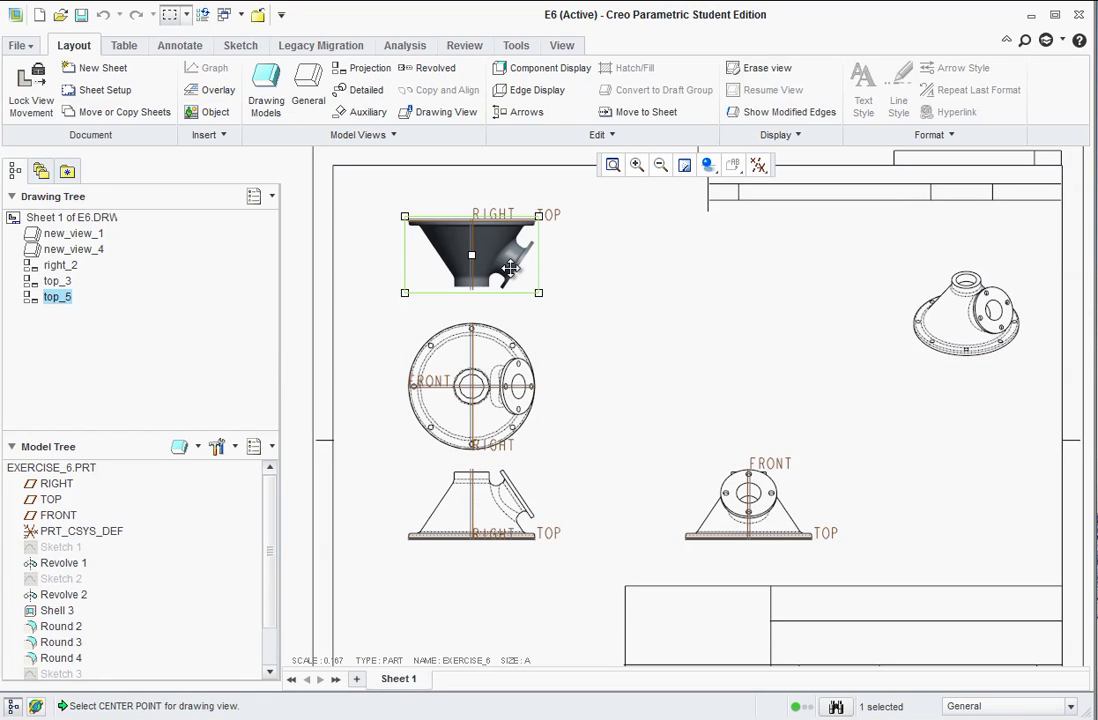
Apply a full 2D cross-section named A to the uppermost projected view, creating it as planar and single through the FRONT datum plane
scroll(476, 228, "down", 2)
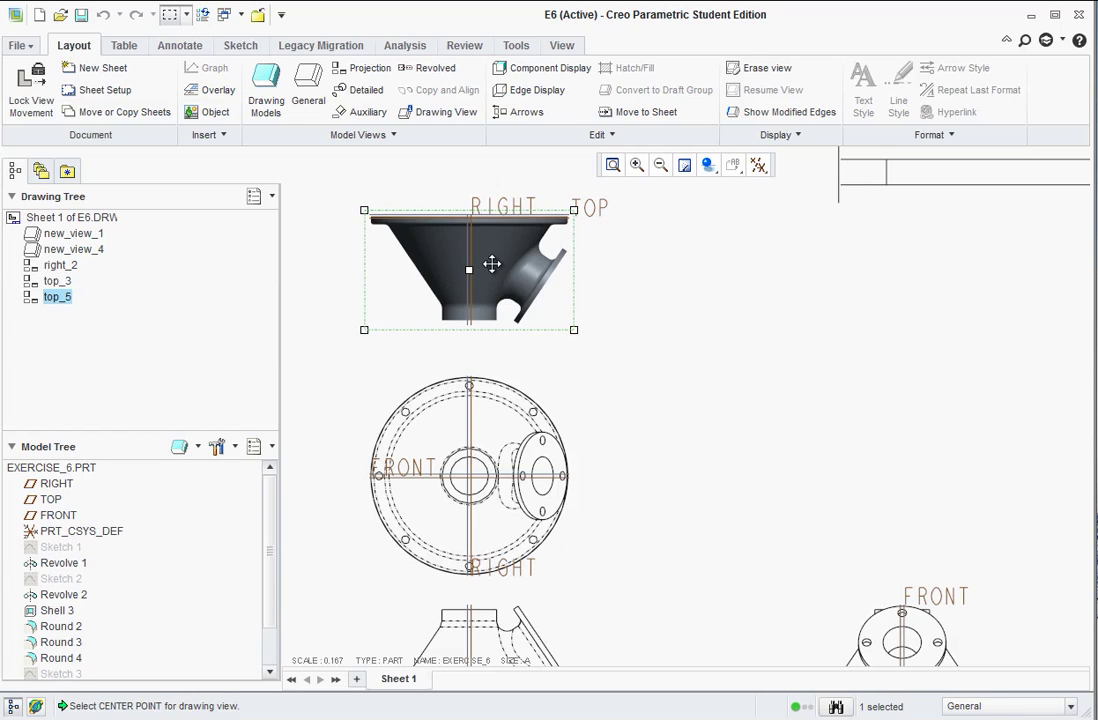
double_click(492, 263)
left_click_drag(503, 100, 841, 147)
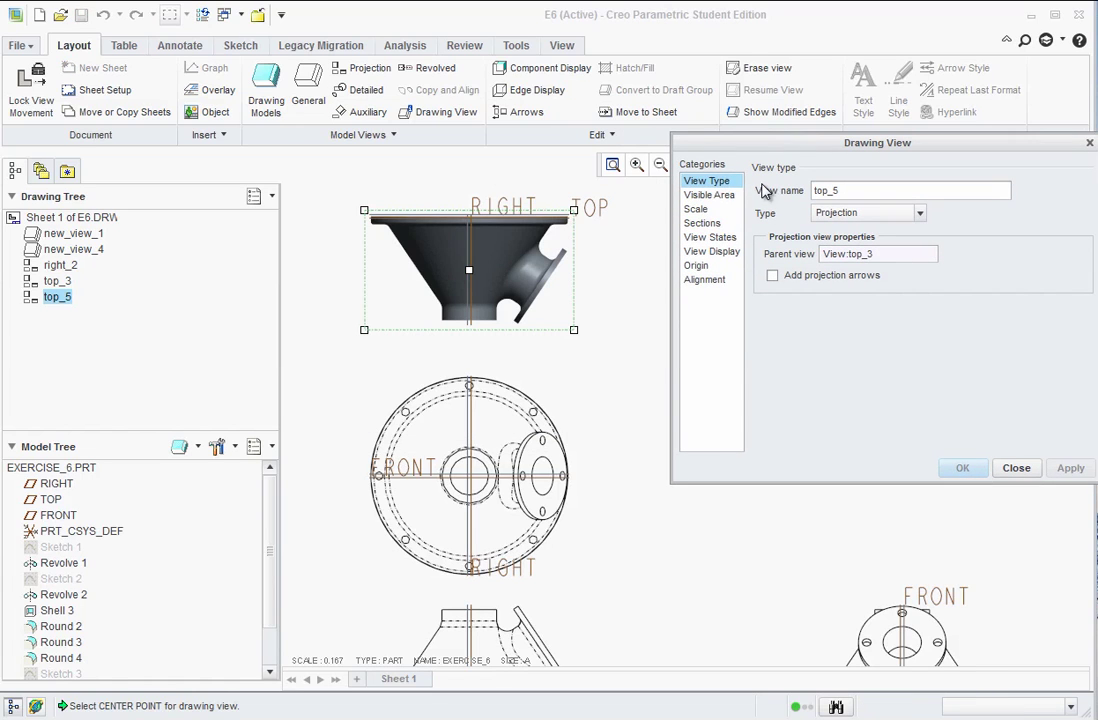
left_click(701, 224)
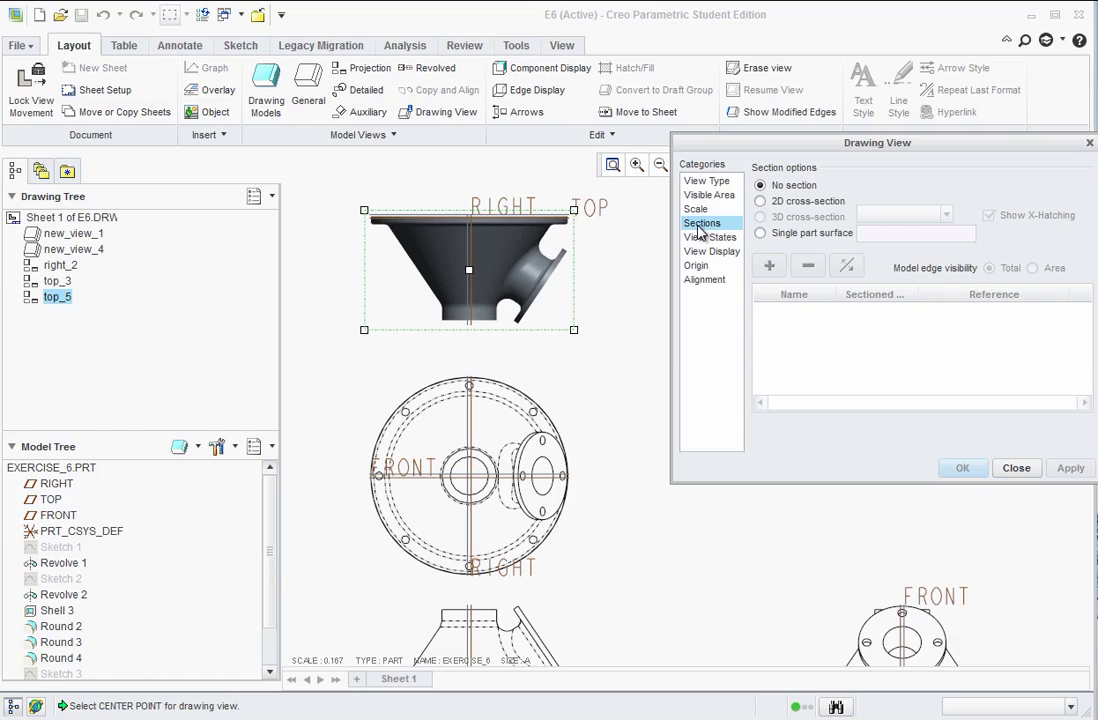
left_click(761, 202)
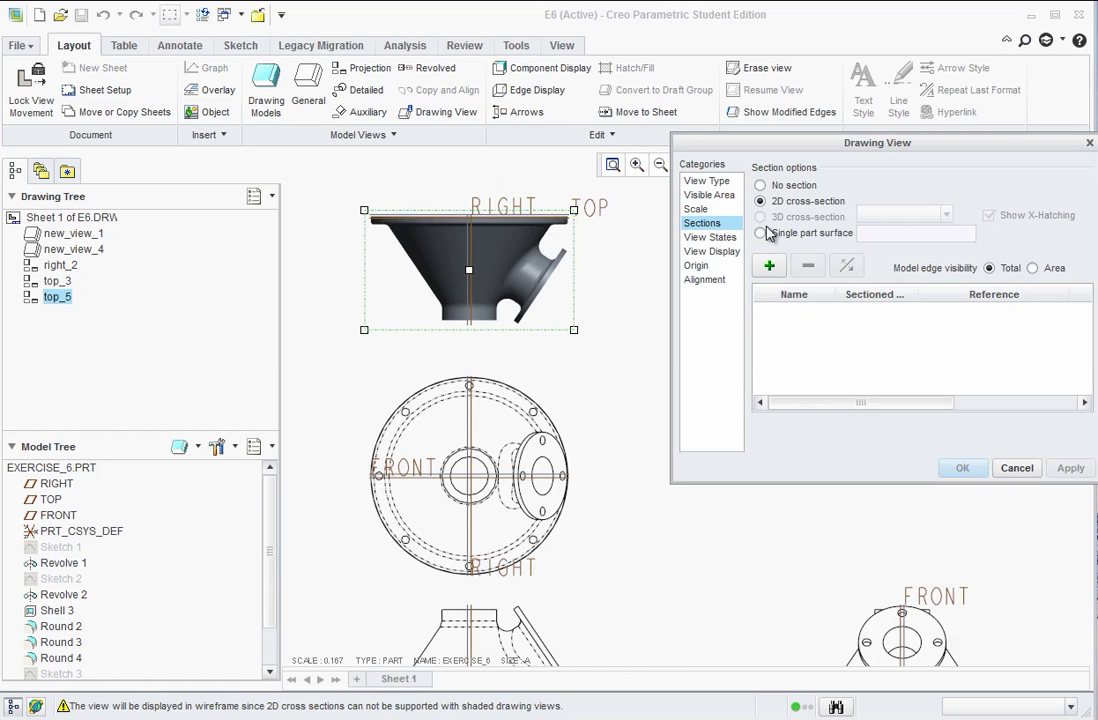
left_click(769, 266)
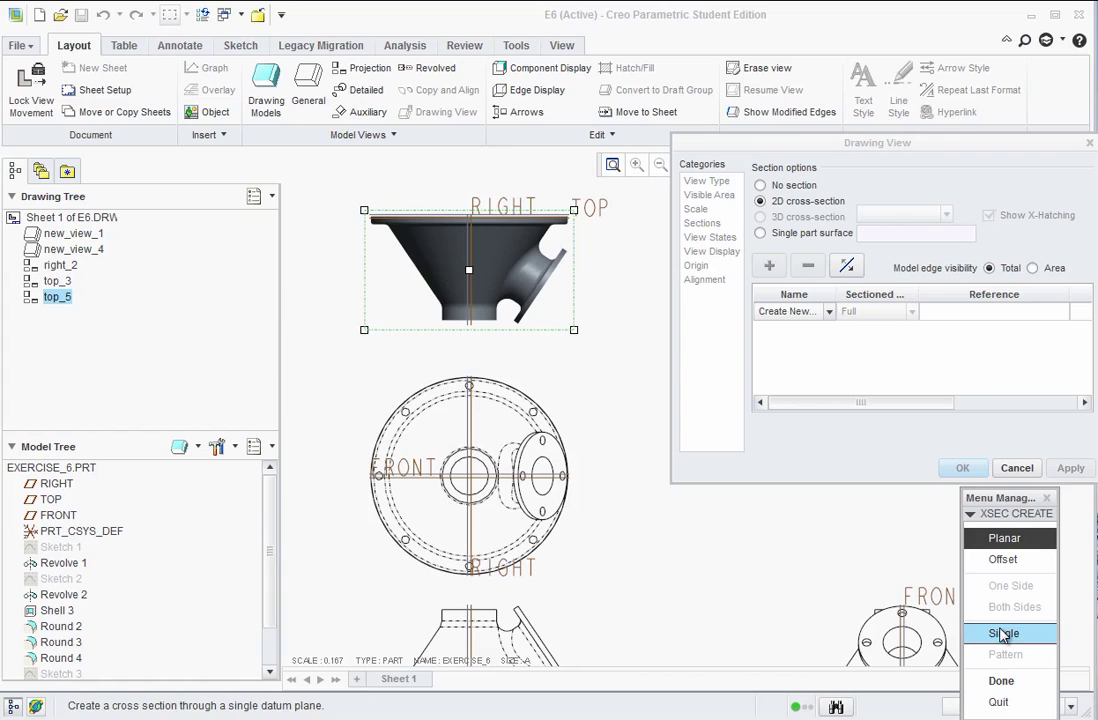
left_click(1003, 681)
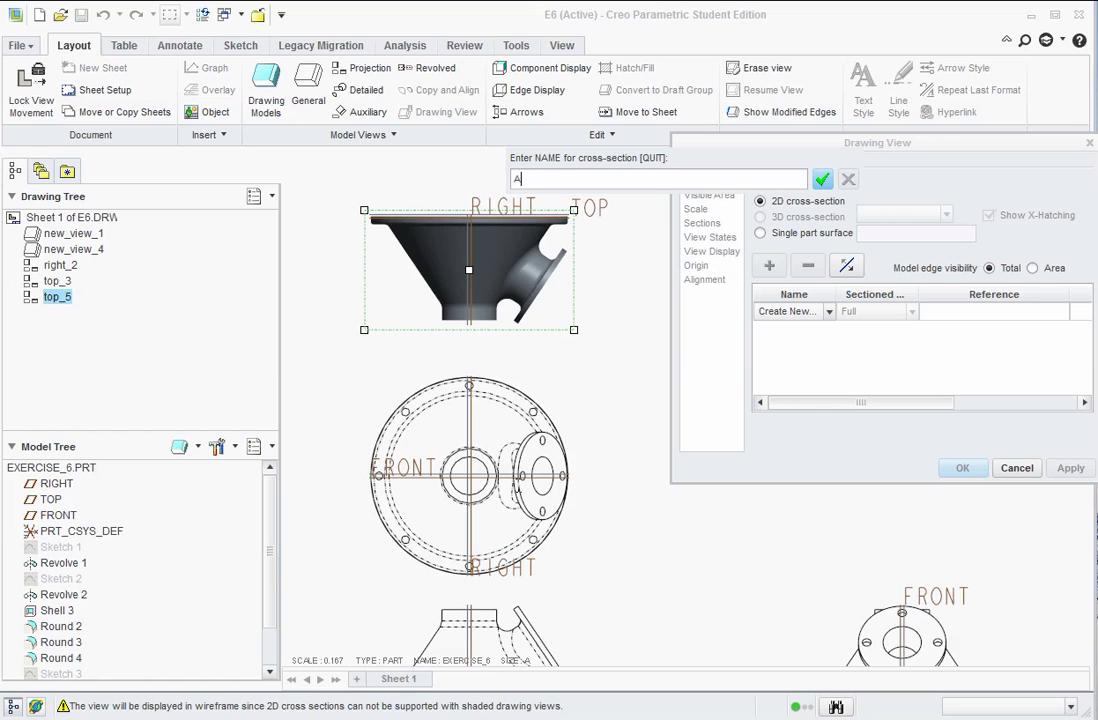
left_click(822, 179)
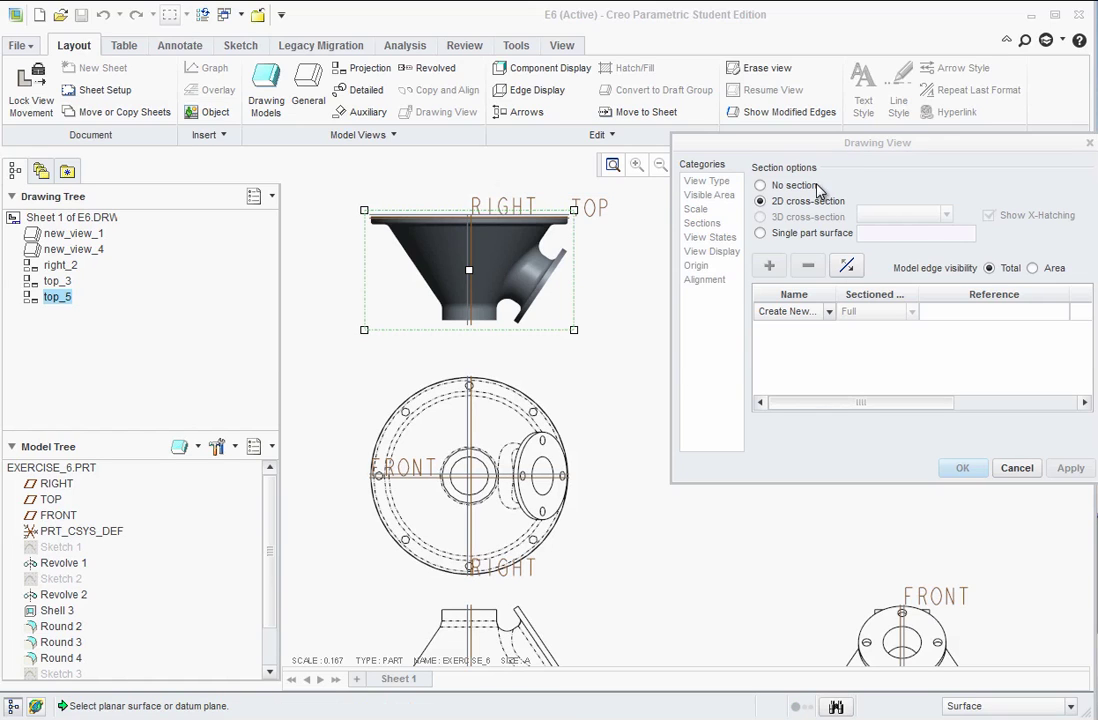
left_click(381, 479)
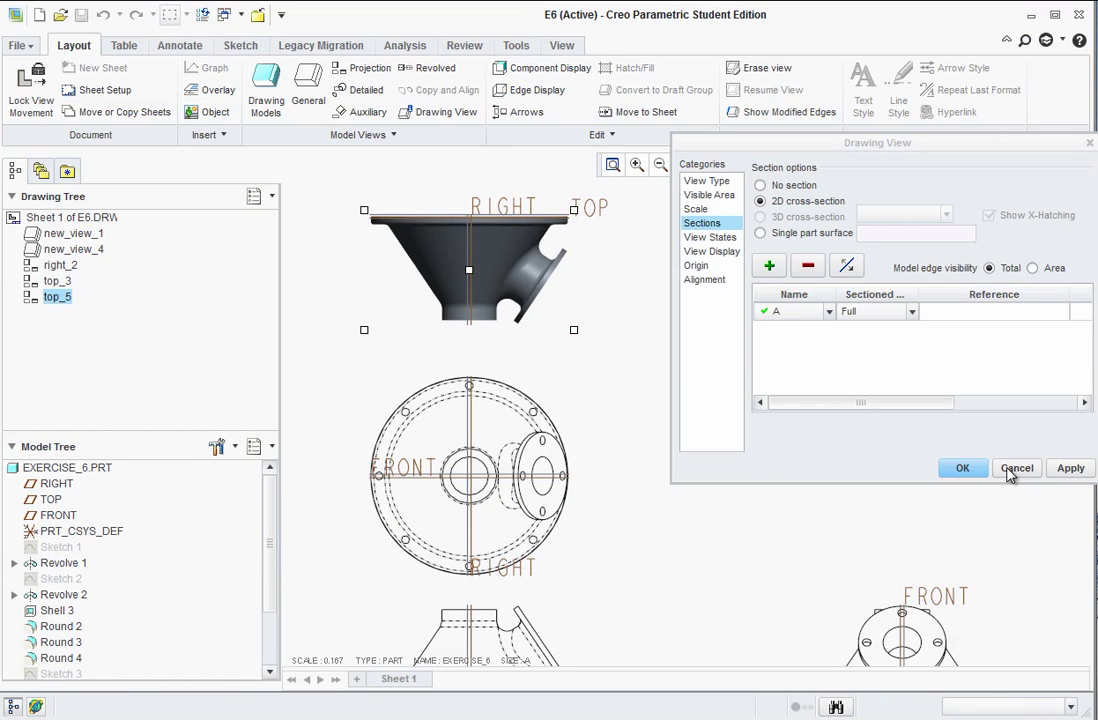
left_click(1071, 468)
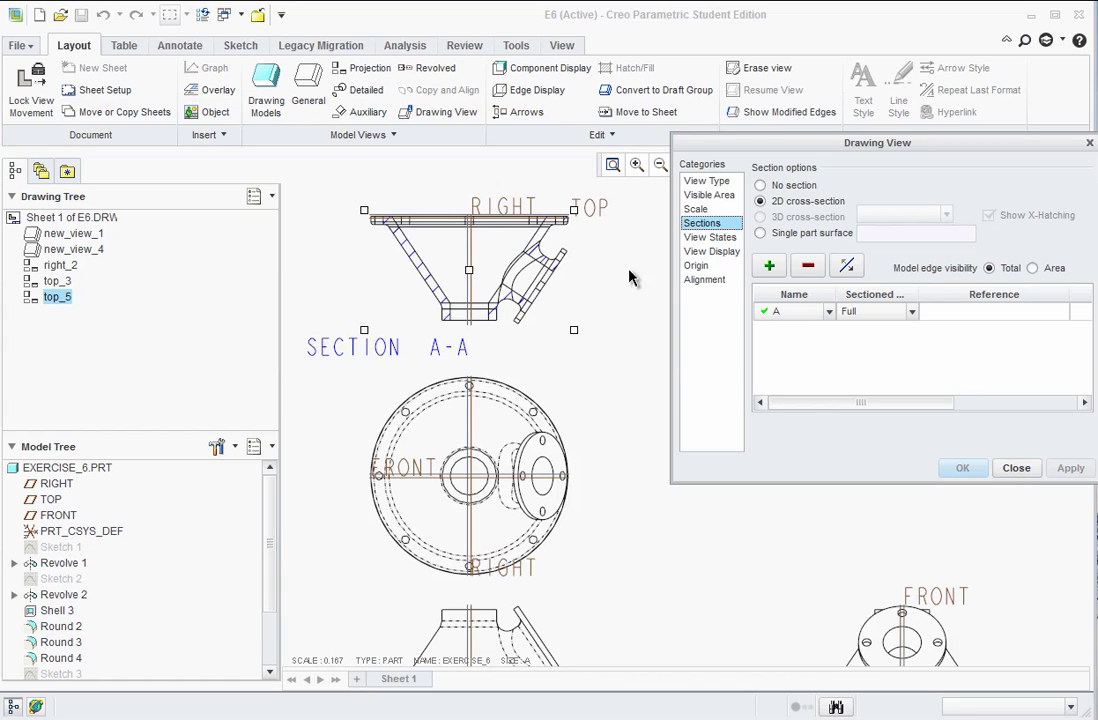
Set the section view's display style to No Hidden and its tangent edges to Phantom
left_click(711, 238)
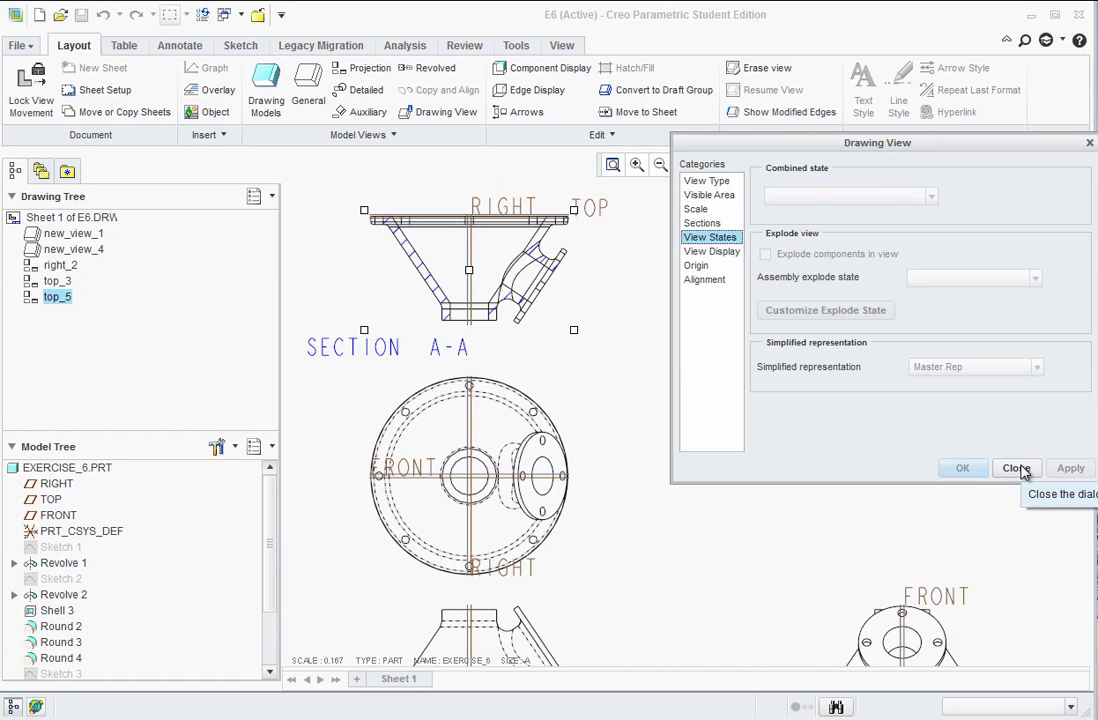
left_click(710, 251)
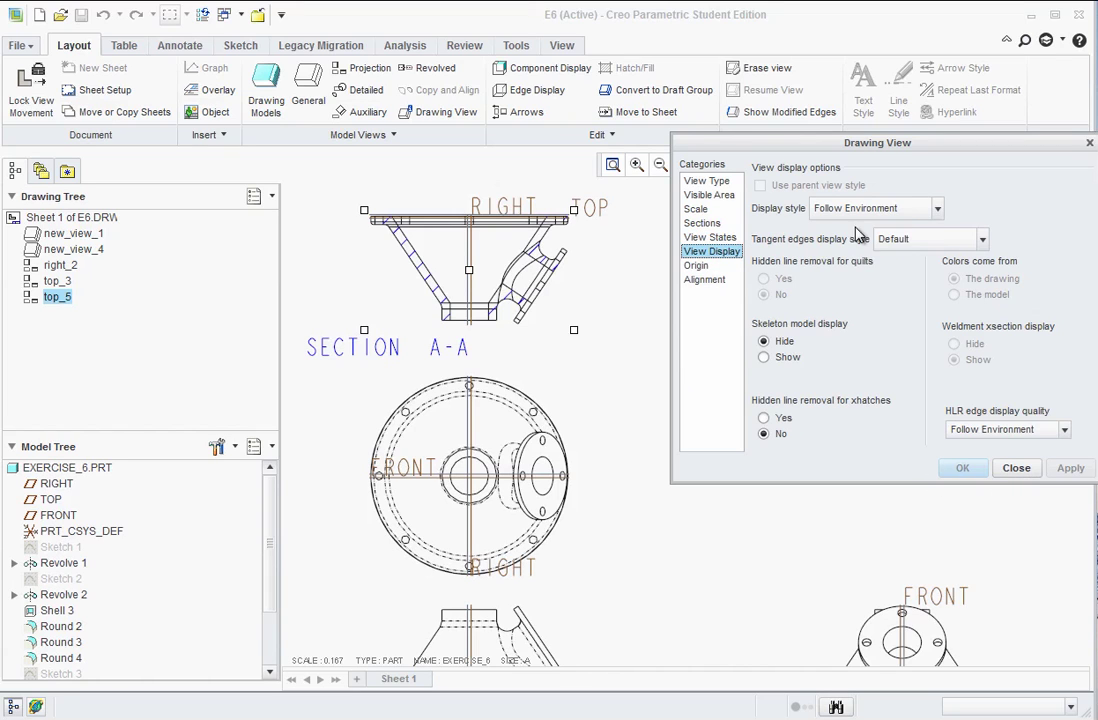
left_click(870, 208)
left_click(850, 287)
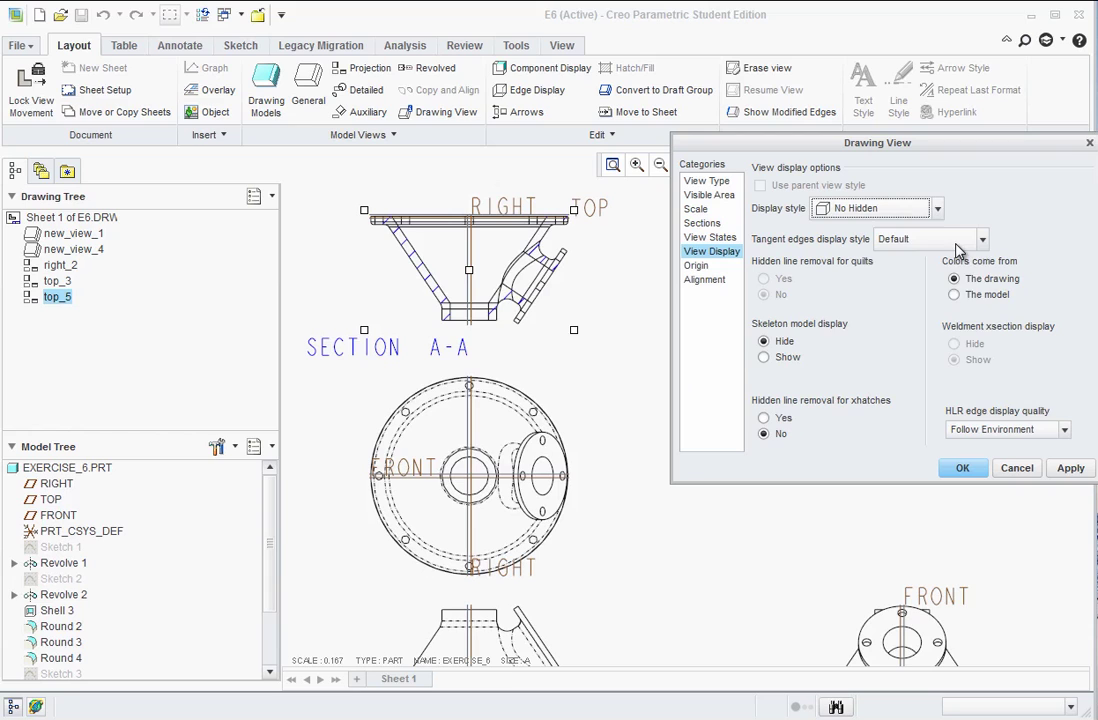
left_click(958, 240)
left_click(918, 358)
left_click(962, 468)
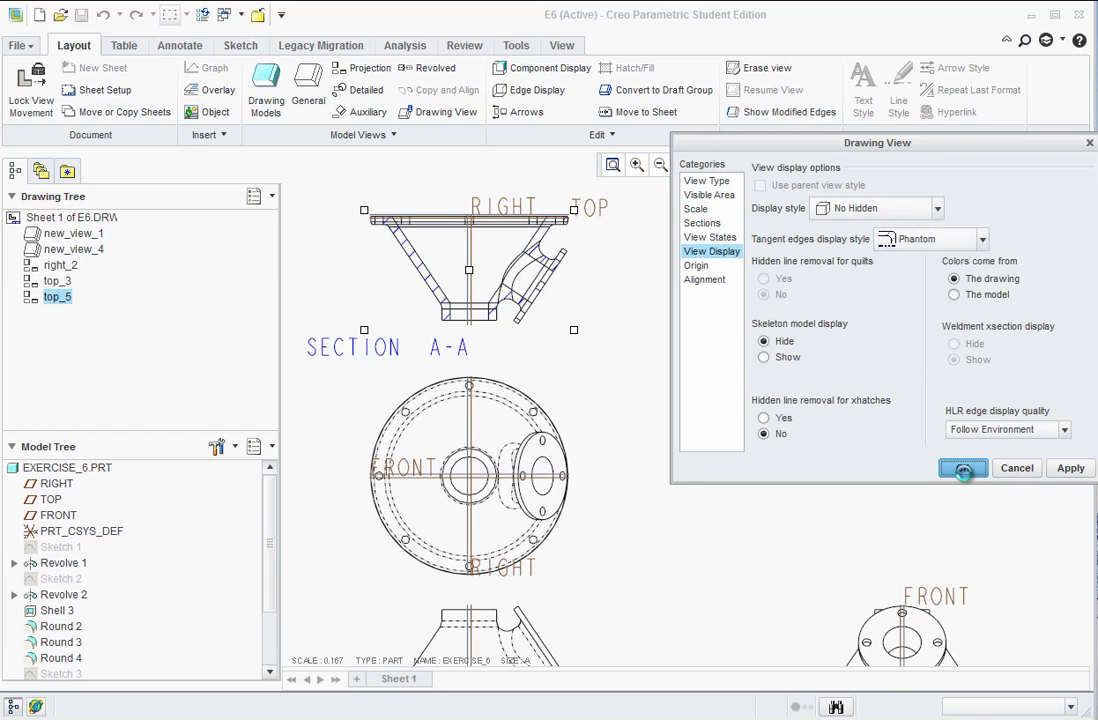
Turn off the display of datum planes and refresh the drawing sheet
left_click(757, 168)
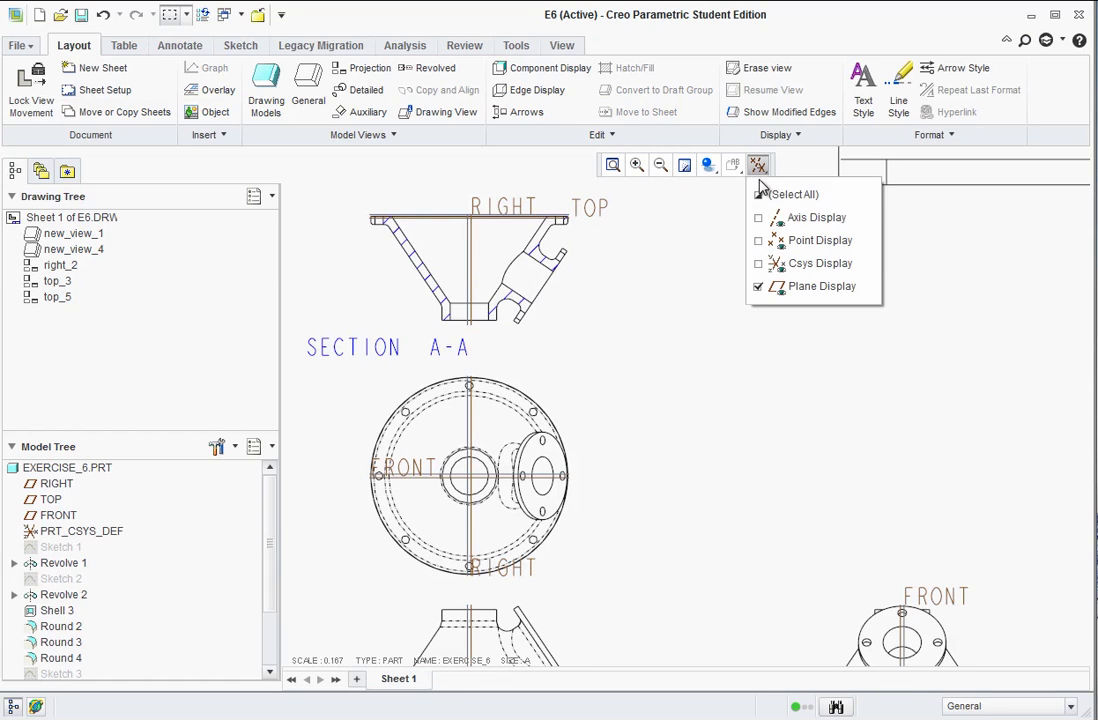
left_click(800, 286)
left_click(694, 375)
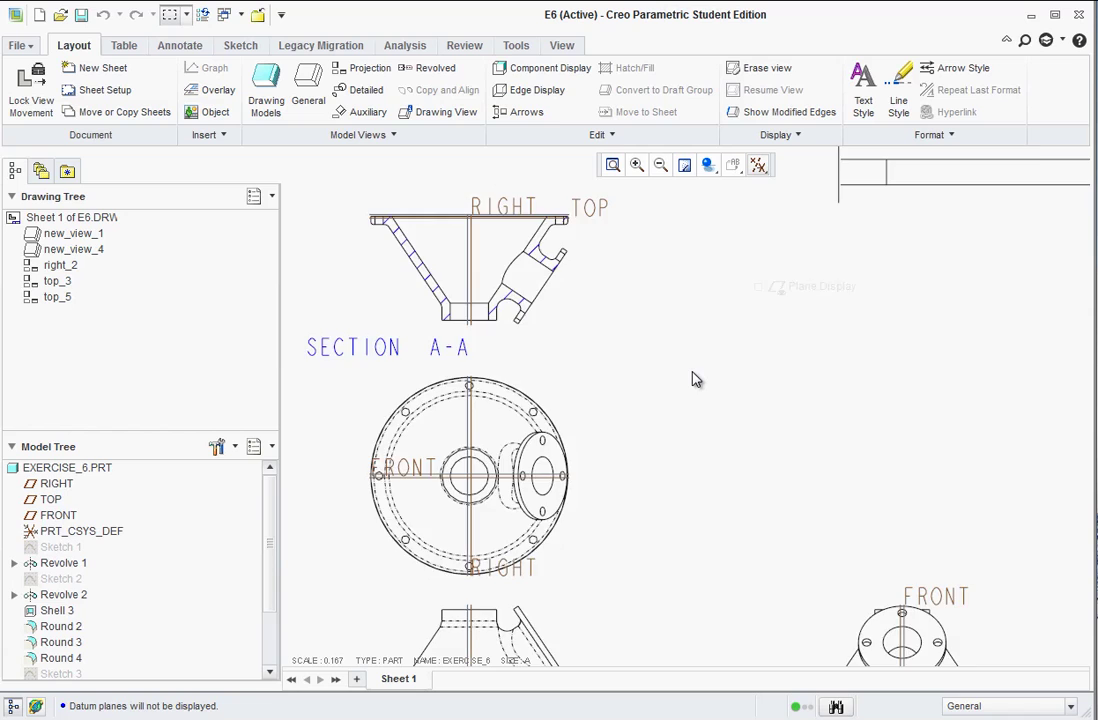
key("ctrl+d")
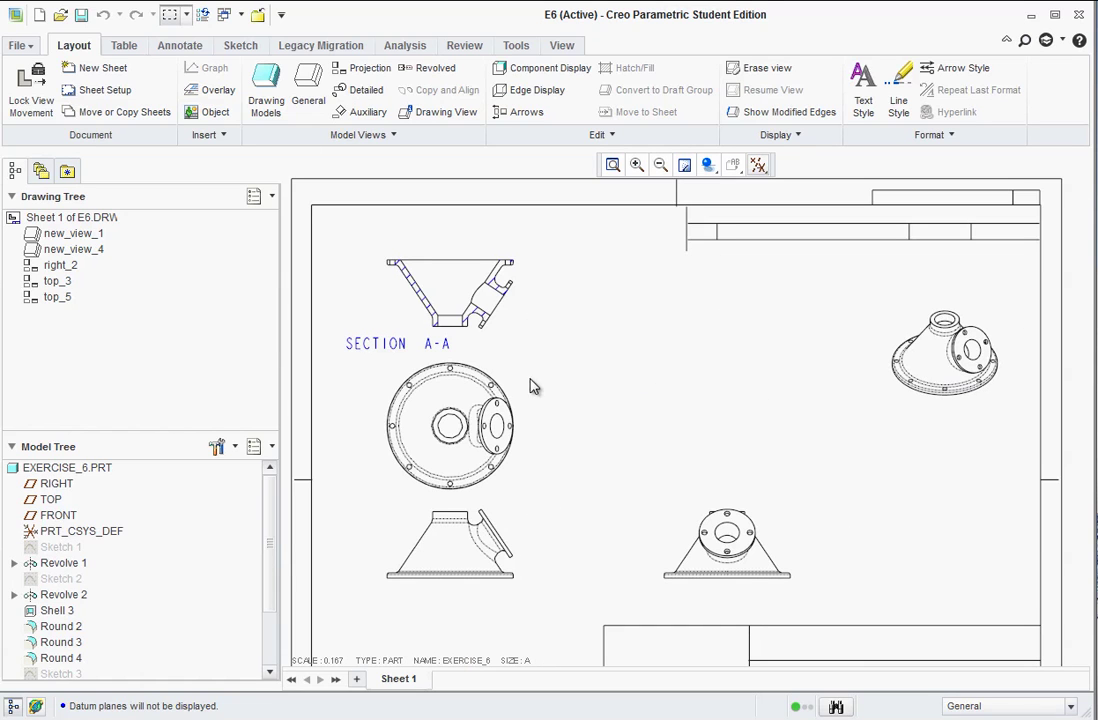
Move the SECTION A-A label so it sits centred just below the section view
scroll(521, 383, "down", 1)
left_click(410, 337)
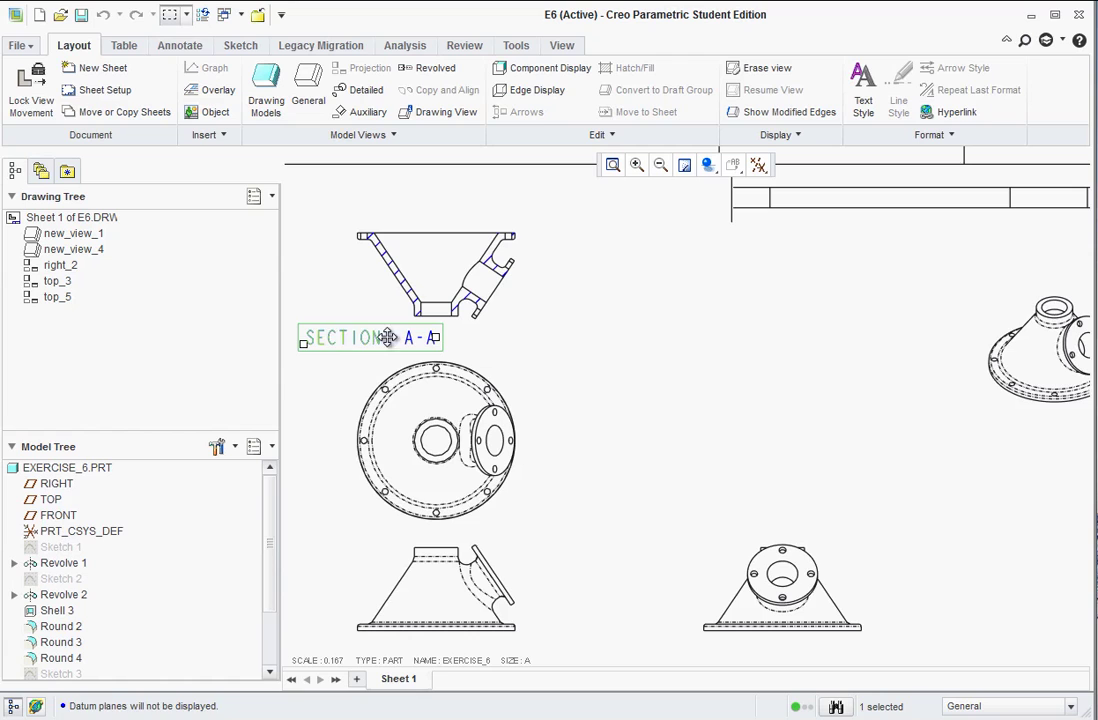
mouse_move(457, 332)
left_mouse_down()
mouse_move(392, 330)
mouse_move(473, 355)
left_mouse_up()
left_click(507, 360)
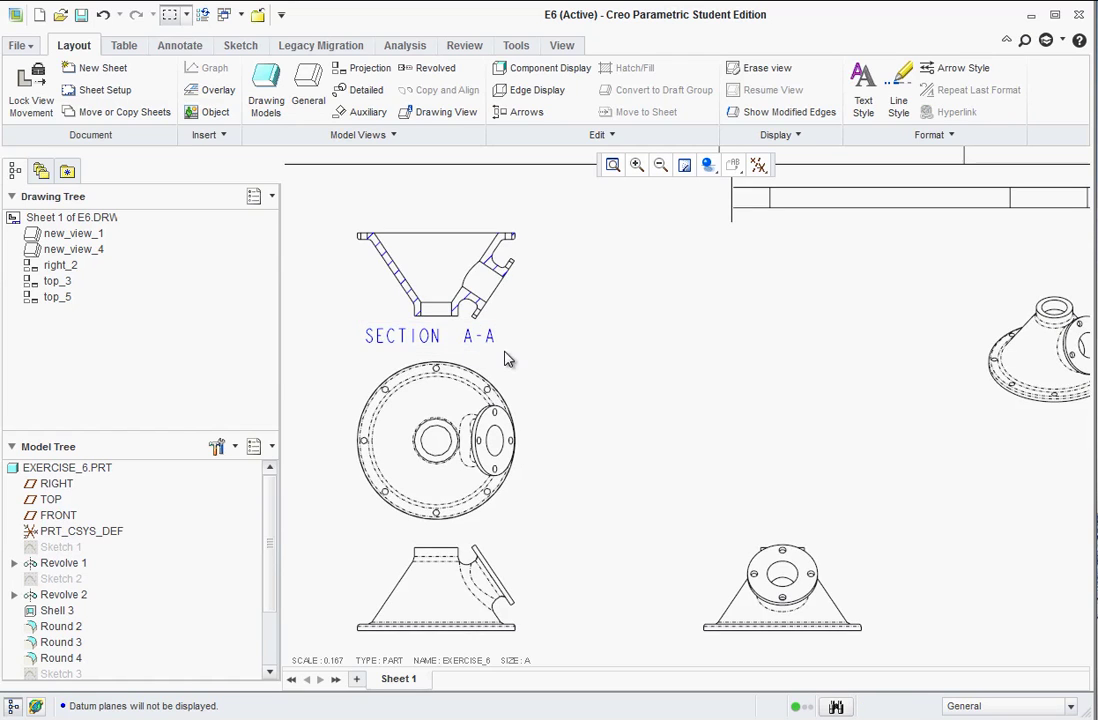
Open the section view's cross-hatching for modification and accept a hatch offset of 0.0000
scroll(398, 285, "down", 1)
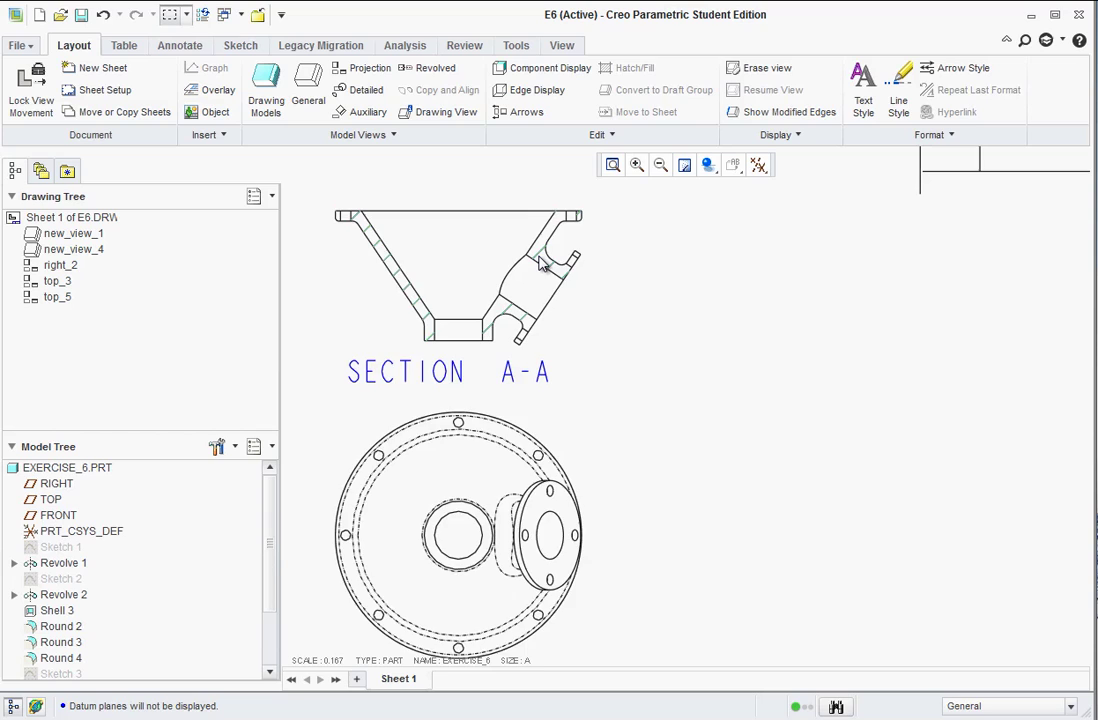
scroll(540, 262, "up", 2)
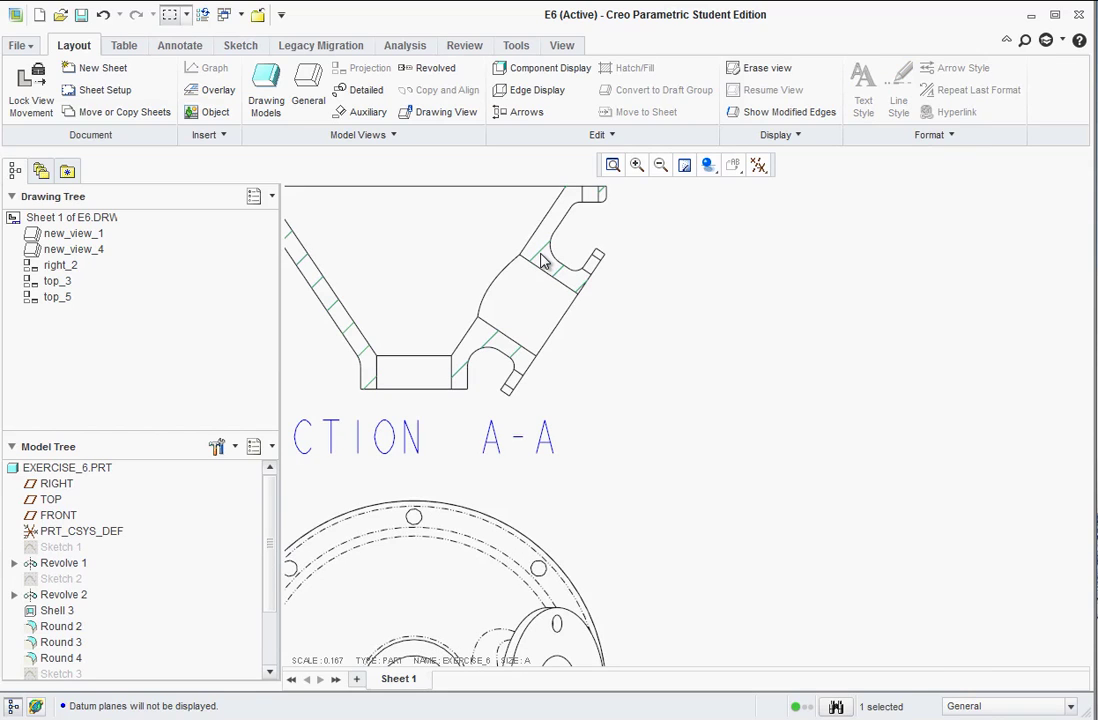
left_click(540, 262)
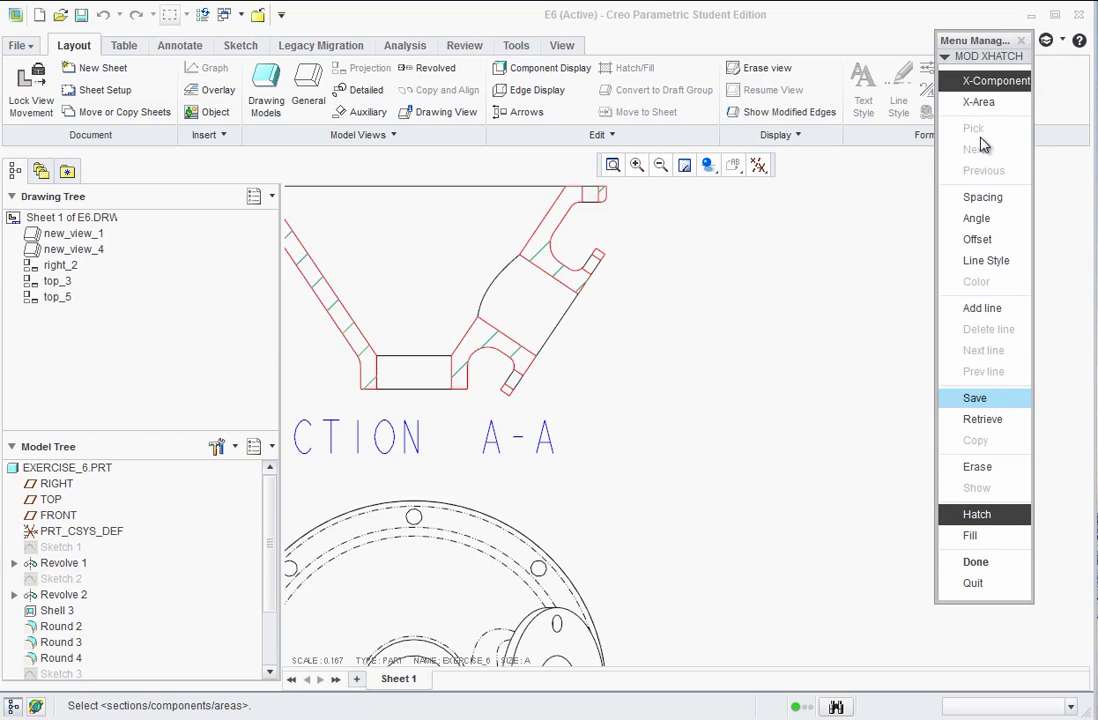
left_click(985, 199)
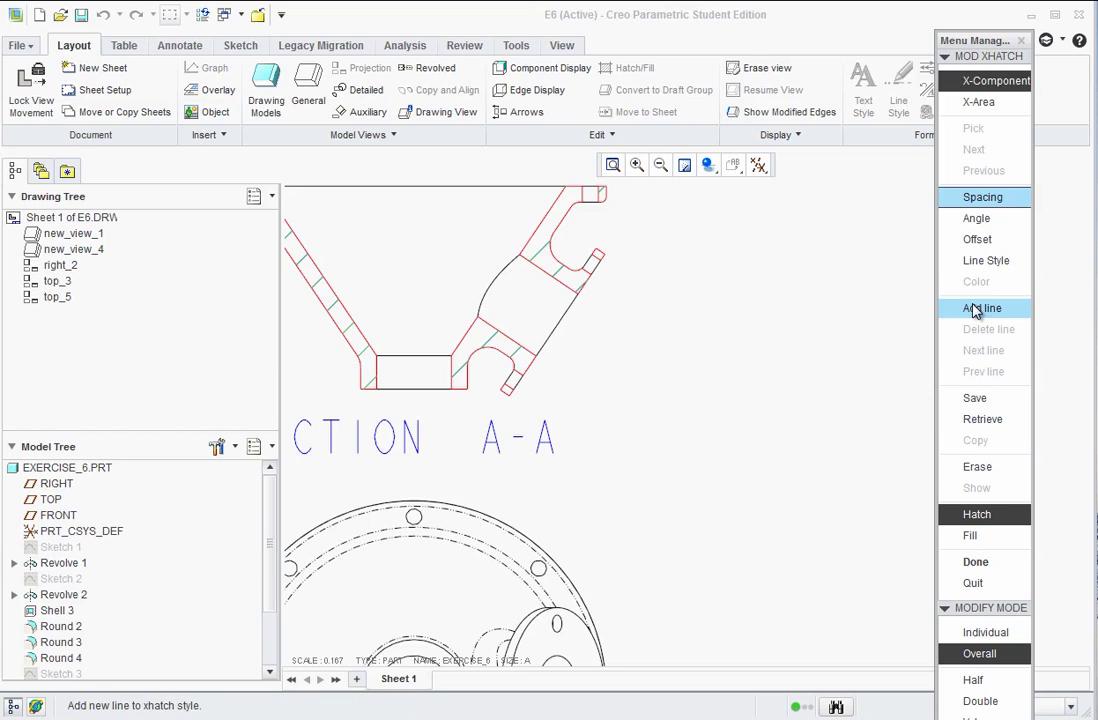
left_click(985, 240)
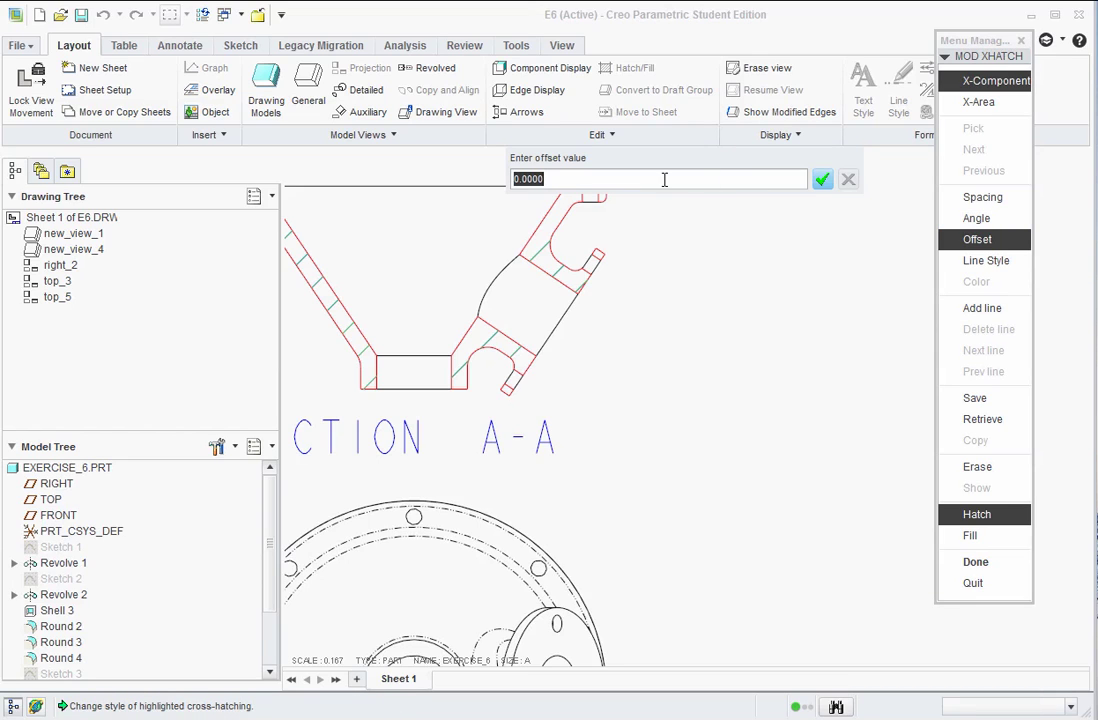
left_click(822, 180)
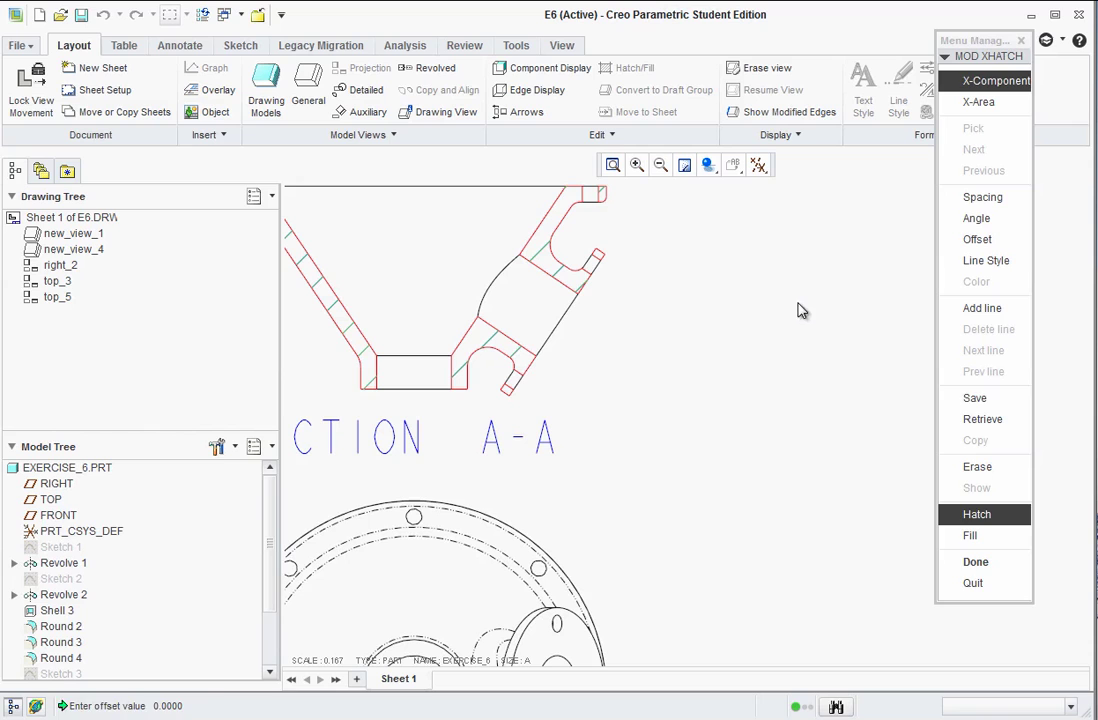
left_click(980, 563)
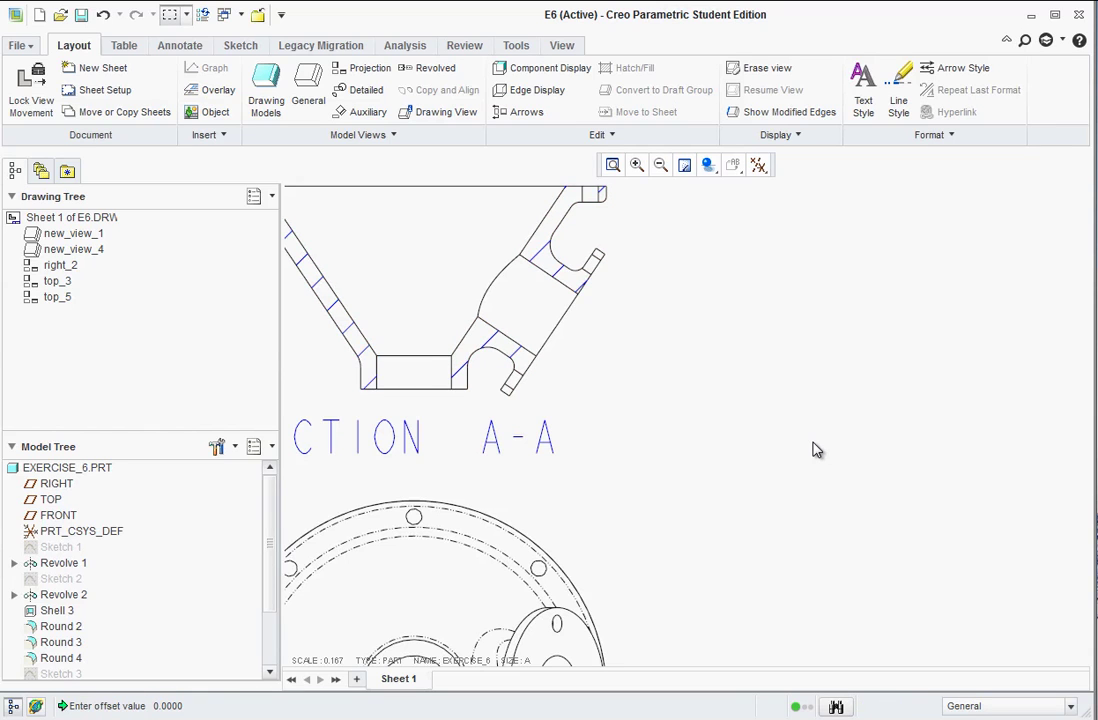
Try to add view arrows by selecting the top view, and delete the TOP_3 arrows placed on the front view
scroll(815, 450, "down", 8)
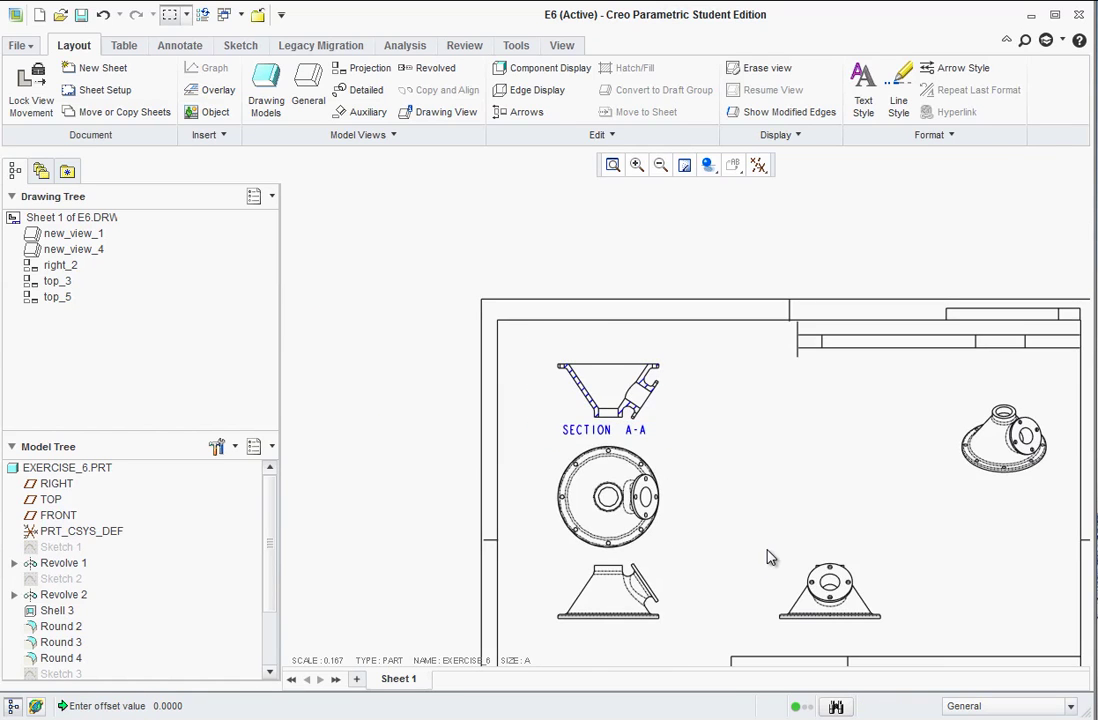
scroll(765, 560, "up", 2)
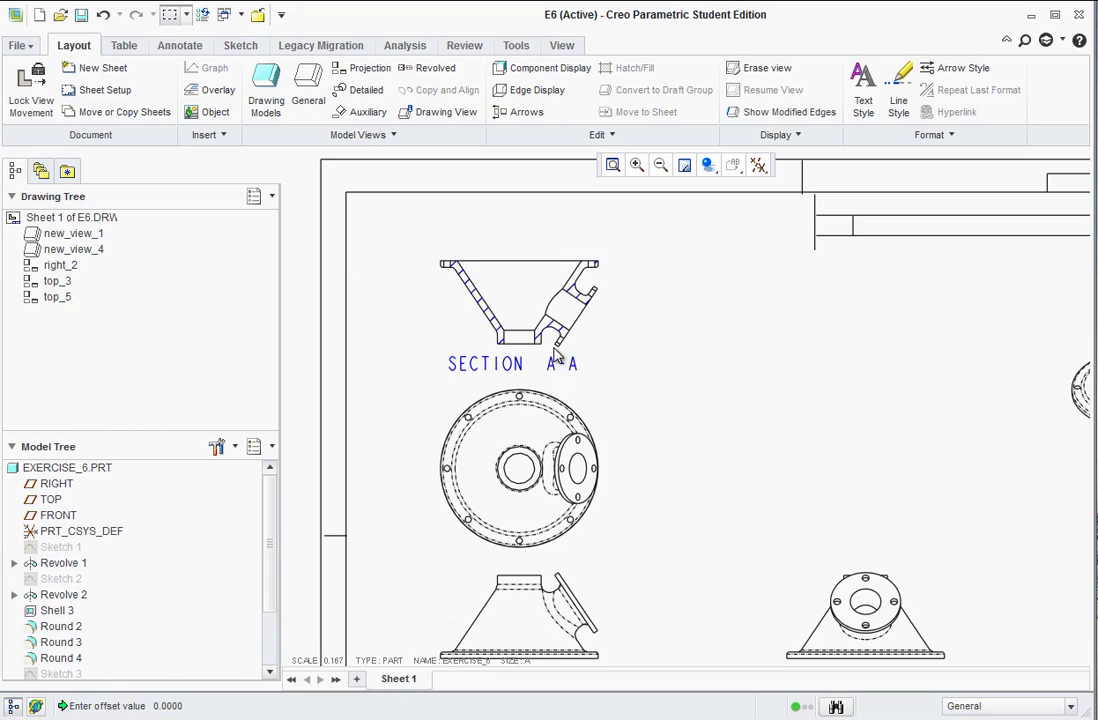
left_click(516, 117)
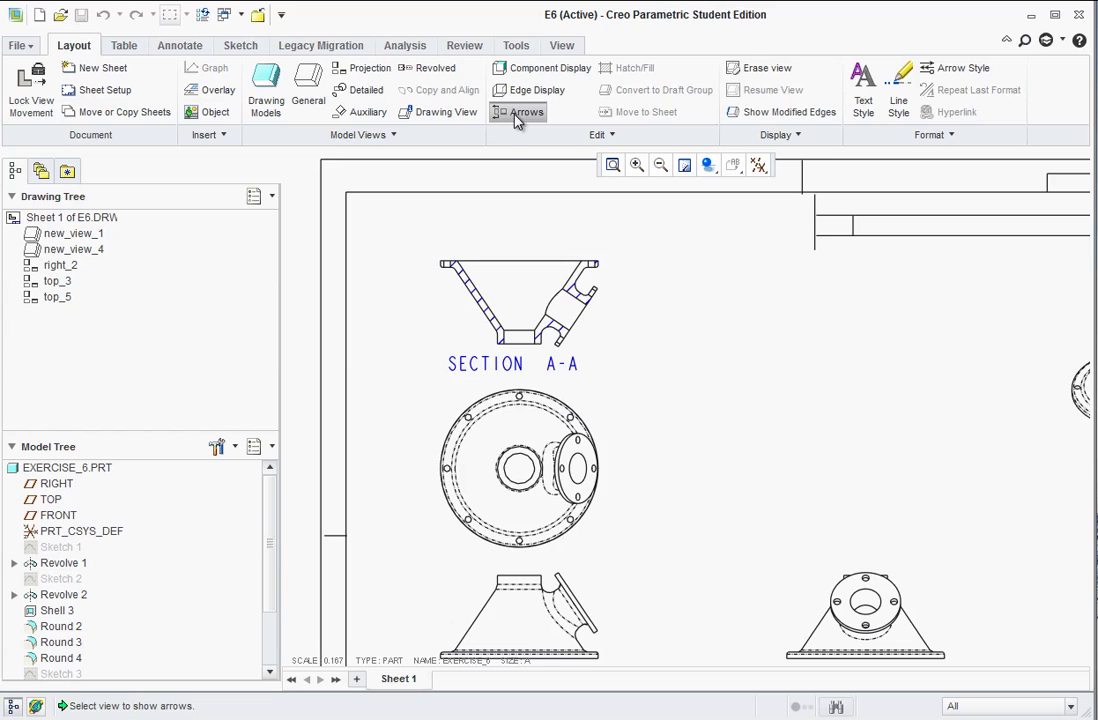
left_click(590, 426)
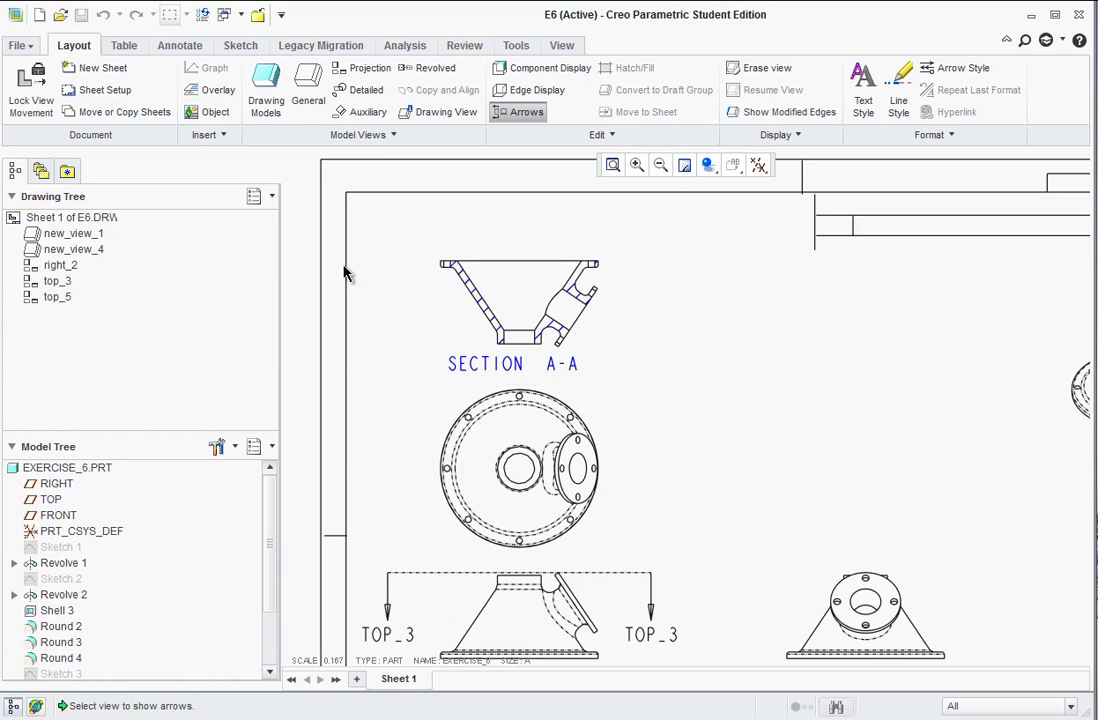
left_click(454, 571)
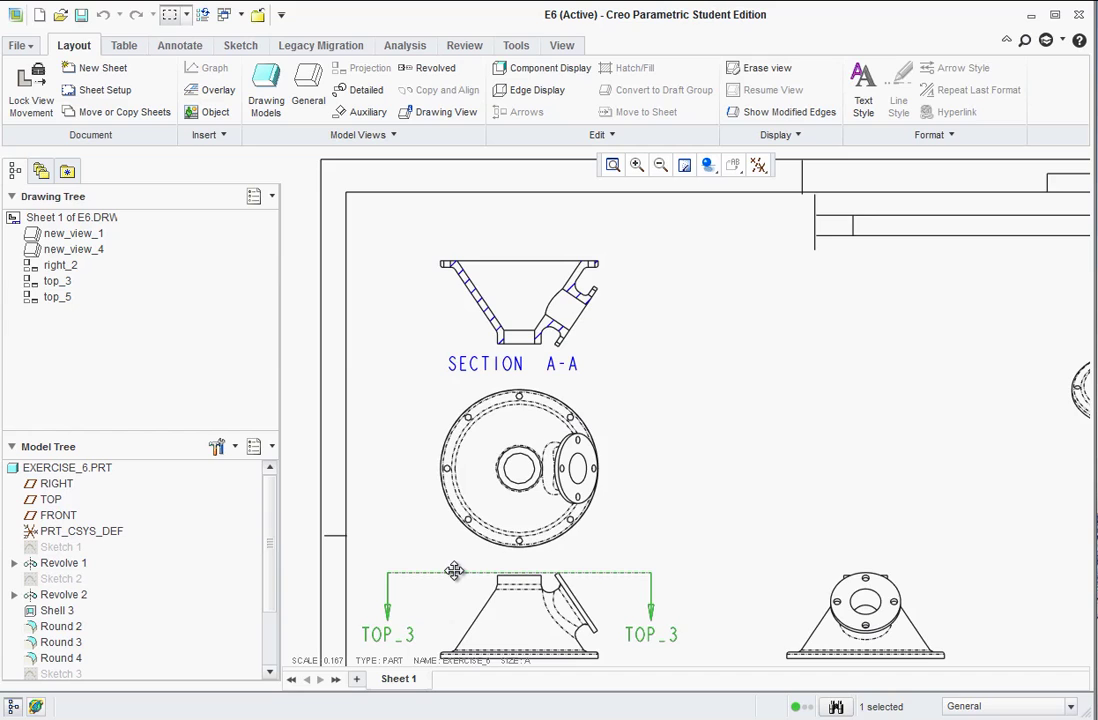
key("Delete")
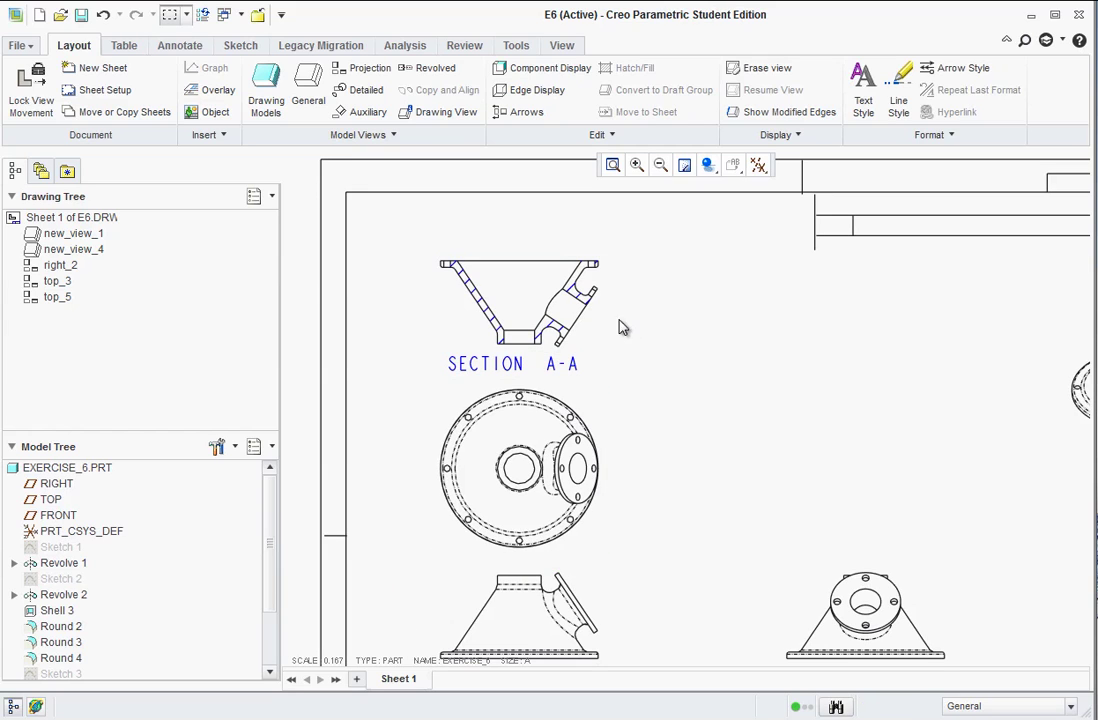
Add the section view's A-A cutting-plane arrows to the top view
left_click(596, 341)
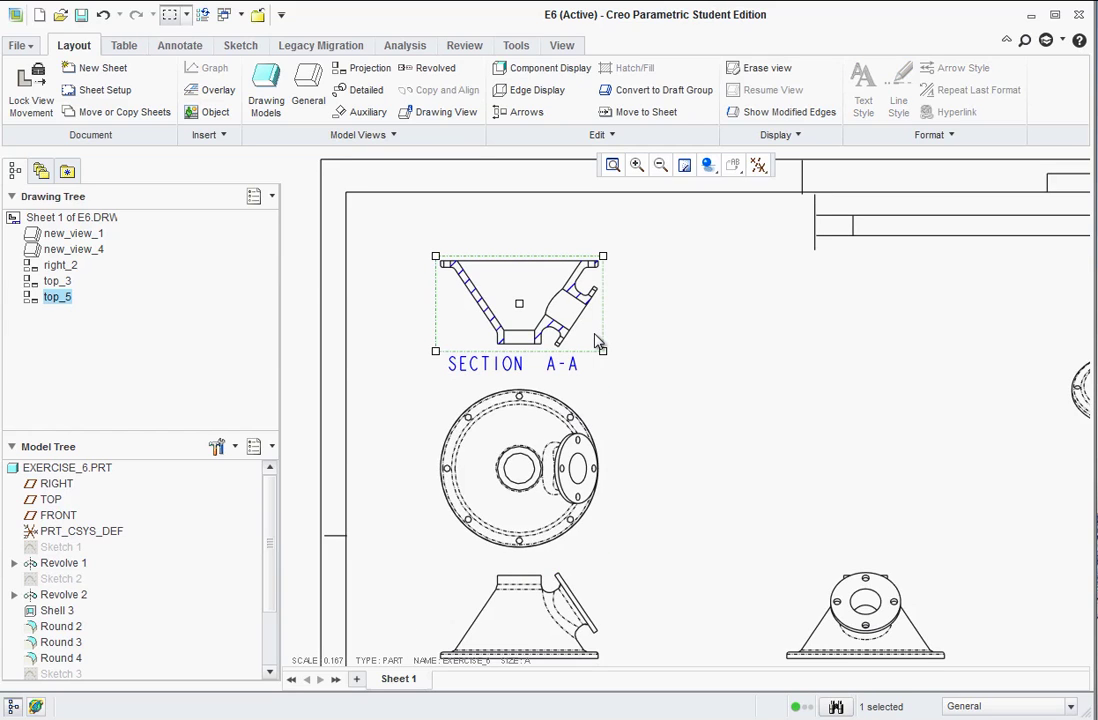
right_click(596, 341)
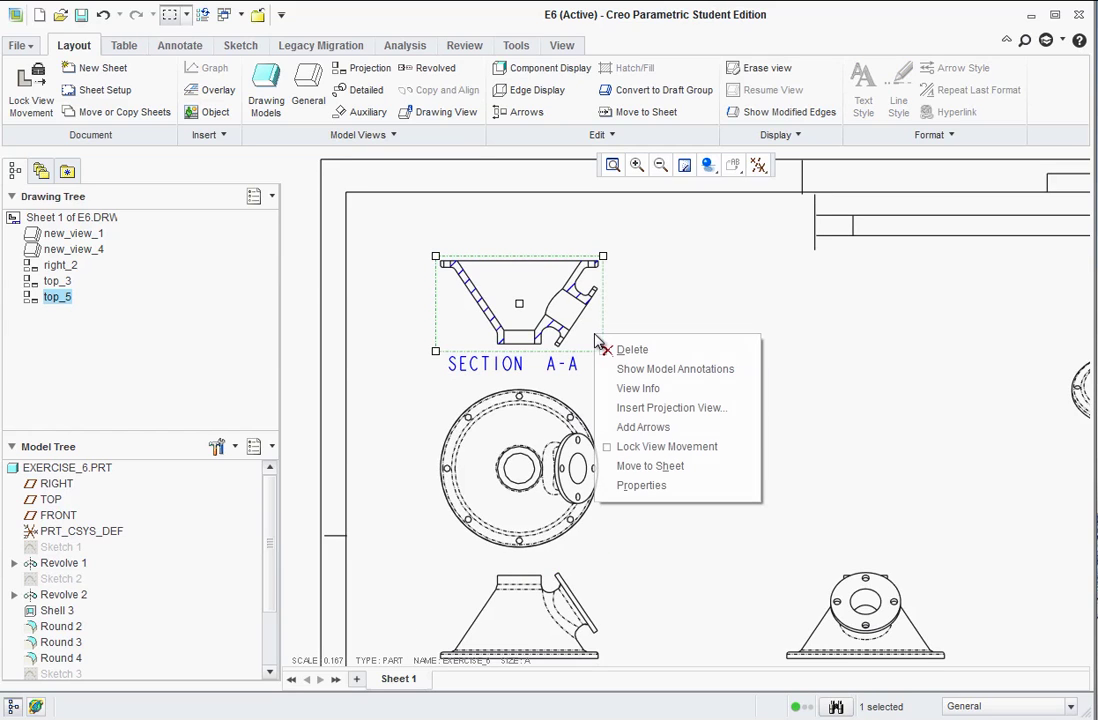
left_click(628, 428)
left_click(487, 482)
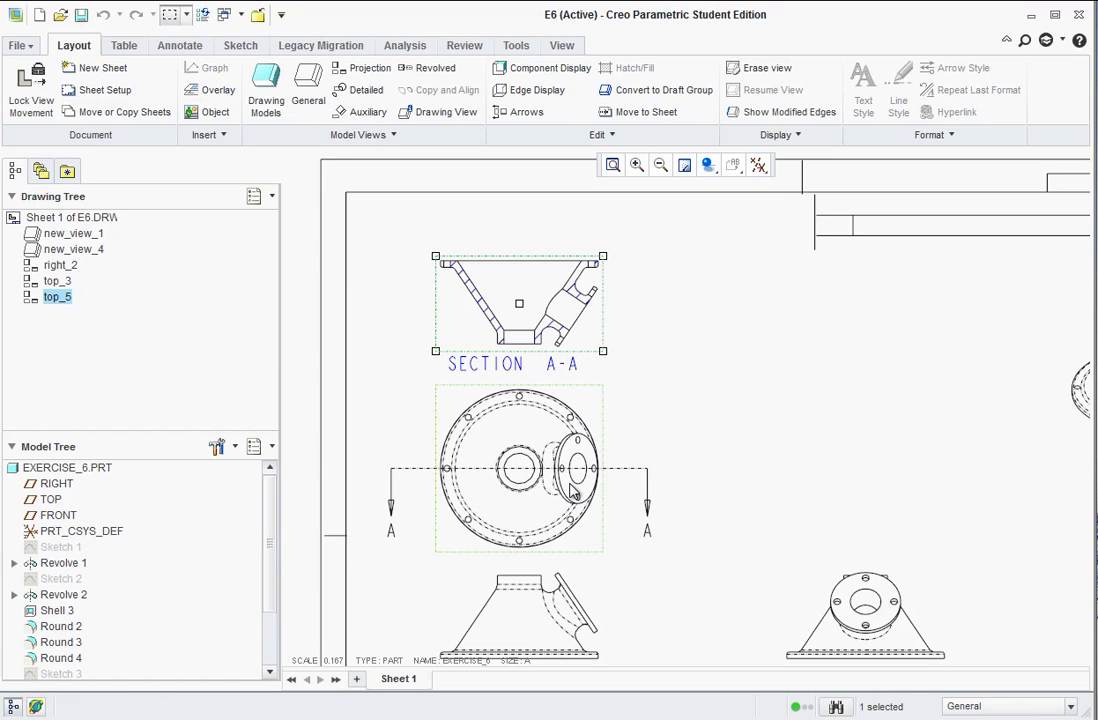
left_click(698, 443)
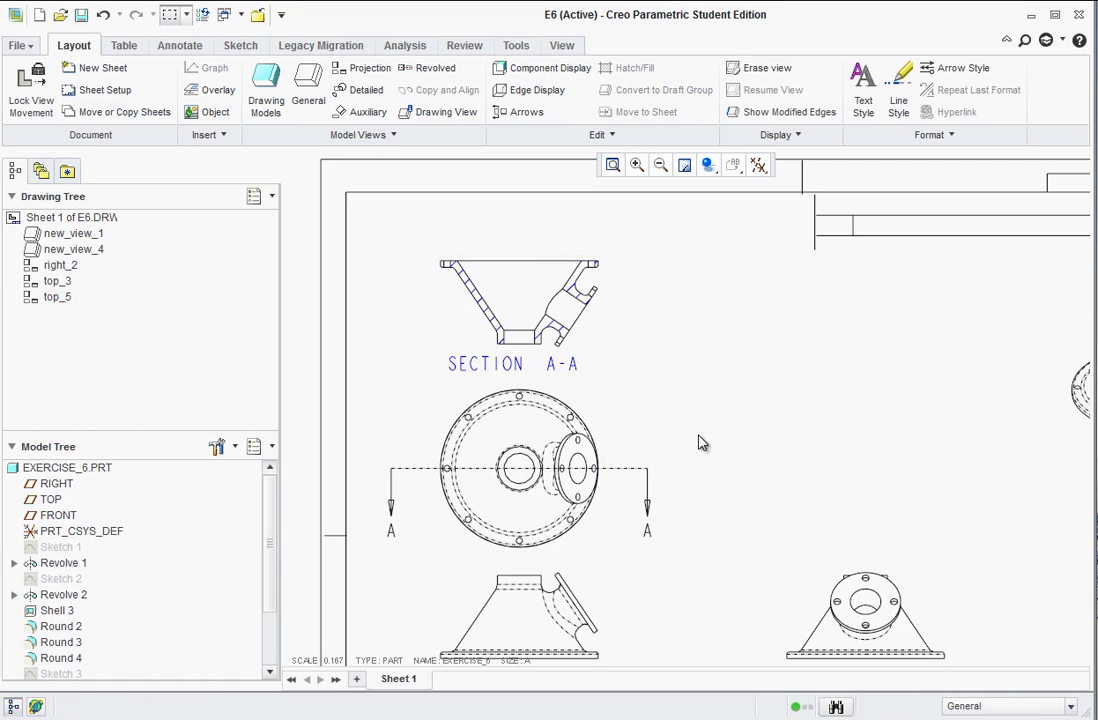
Move both A-A cutting-plane arrows closer to the top view, level with each other on either side of it
left_click(648, 478)
left_click_drag(648, 476, 620, 518)
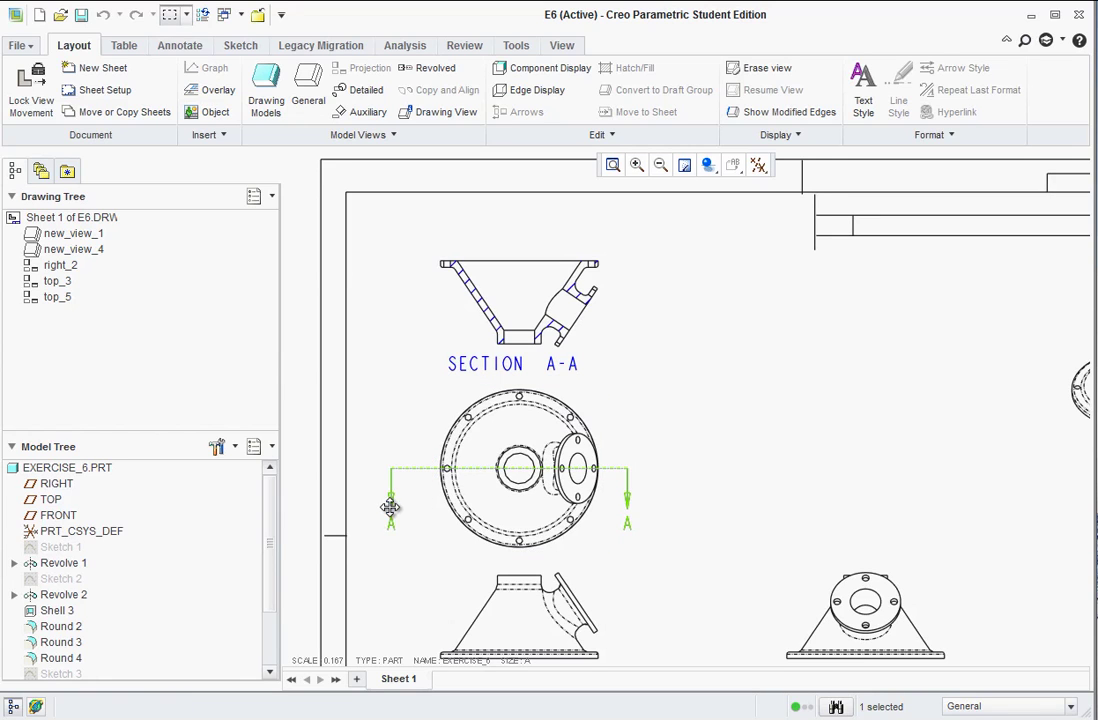
left_click_drag(387, 502, 421, 513)
scroll(719, 435, "down", 3)
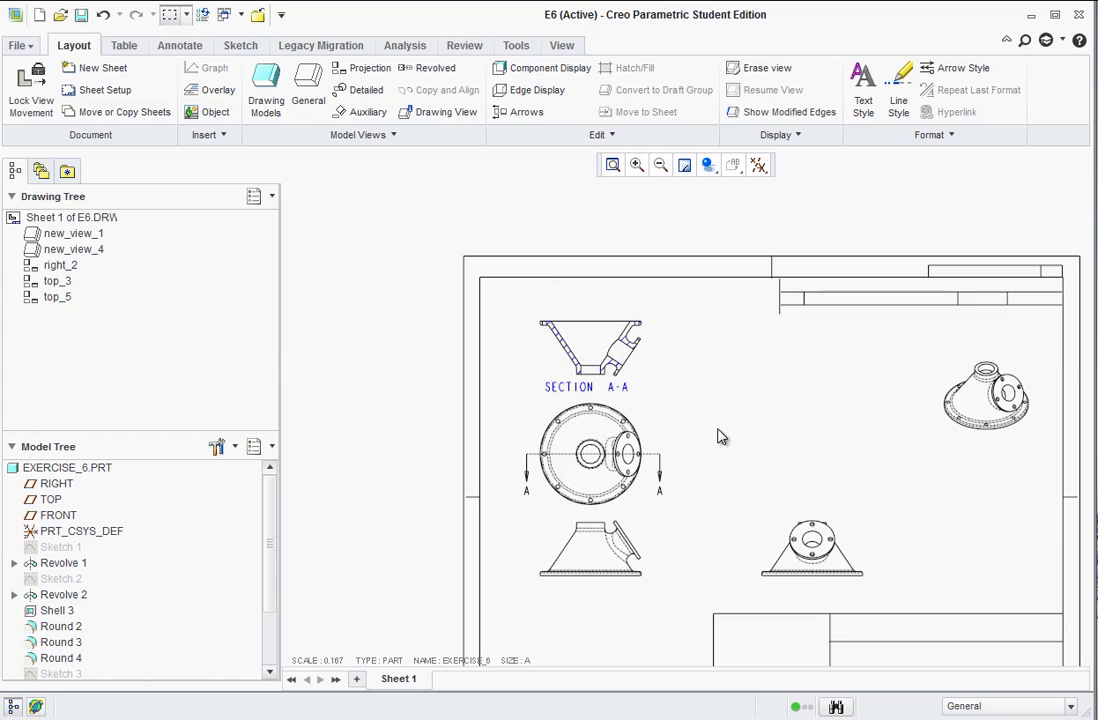
scroll(660, 488, "up", 3)
left_click(664, 485)
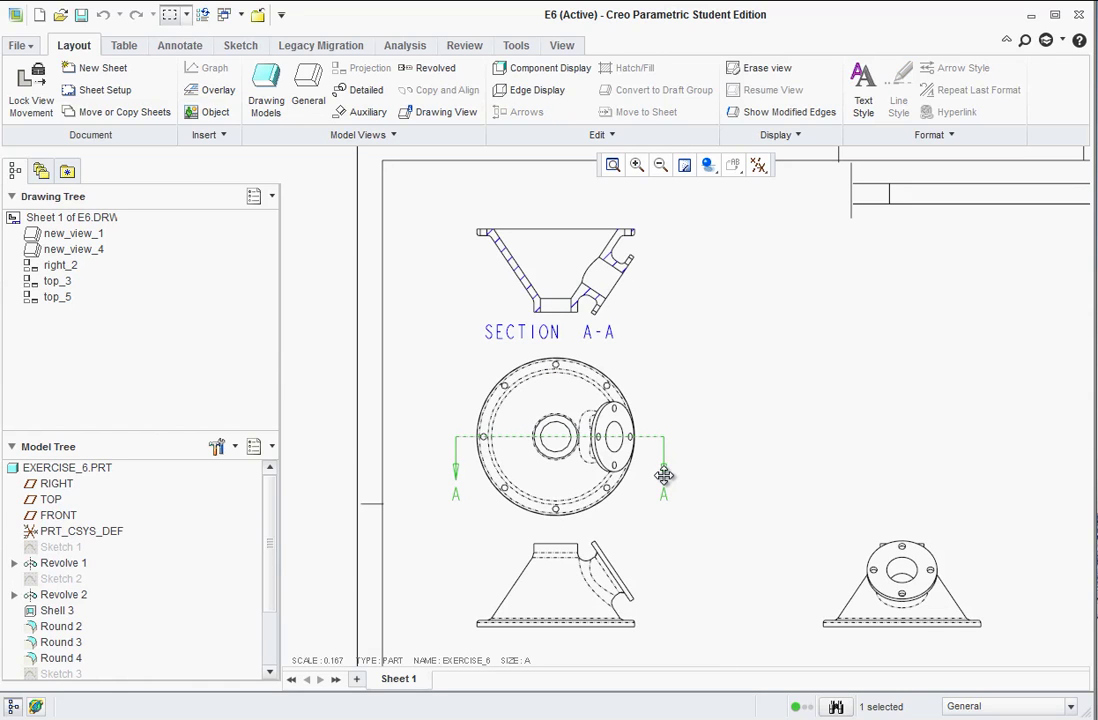
left_click_drag(663, 485, 662, 487)
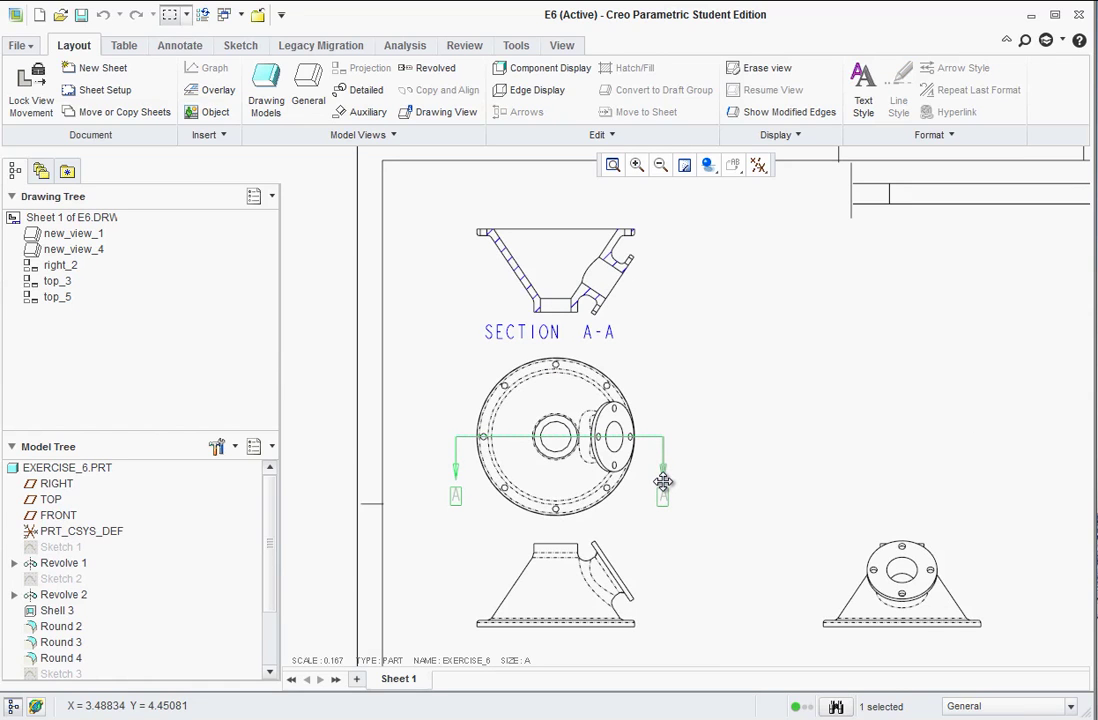
left_click(688, 488)
scroll(845, 434, "down", 2)
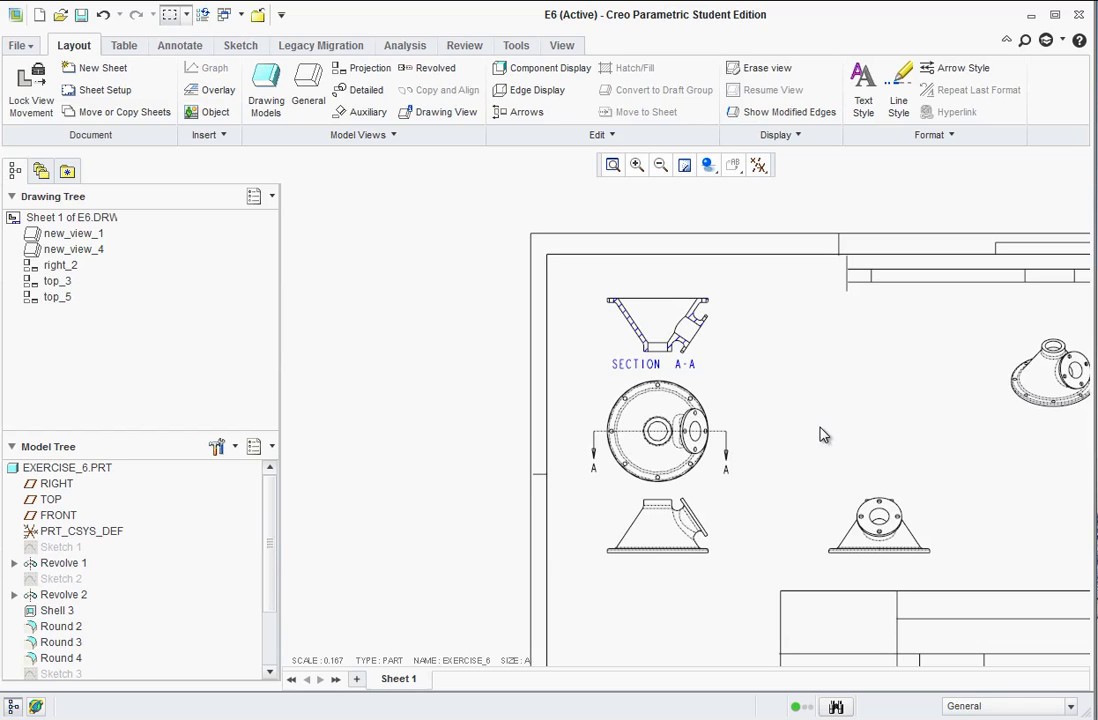
Create an auxiliary view projected from the front view's angled flange edge and place it beside the top view
scroll(790, 520, "up", 2)
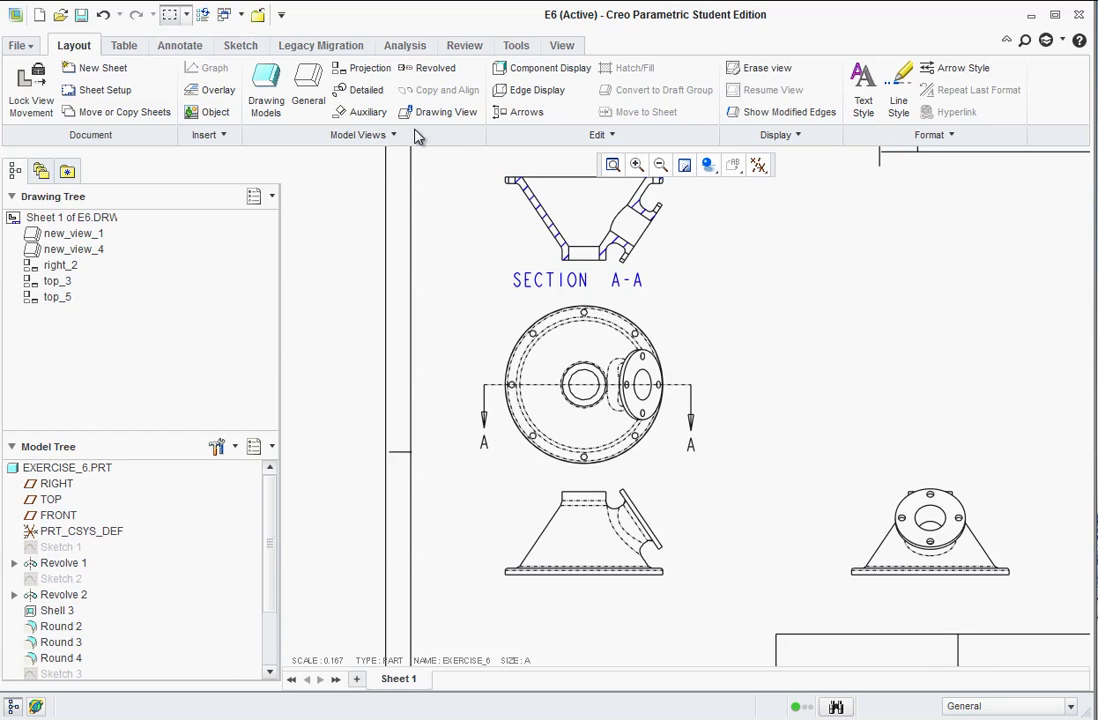
left_click(360, 112)
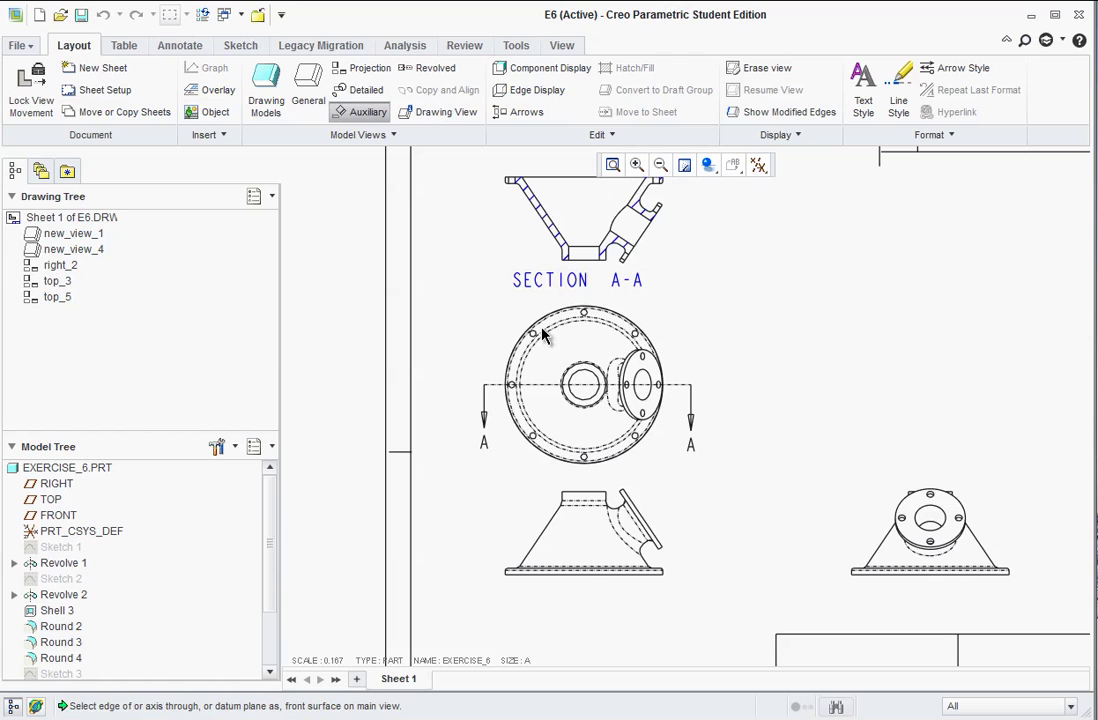
left_click(655, 535)
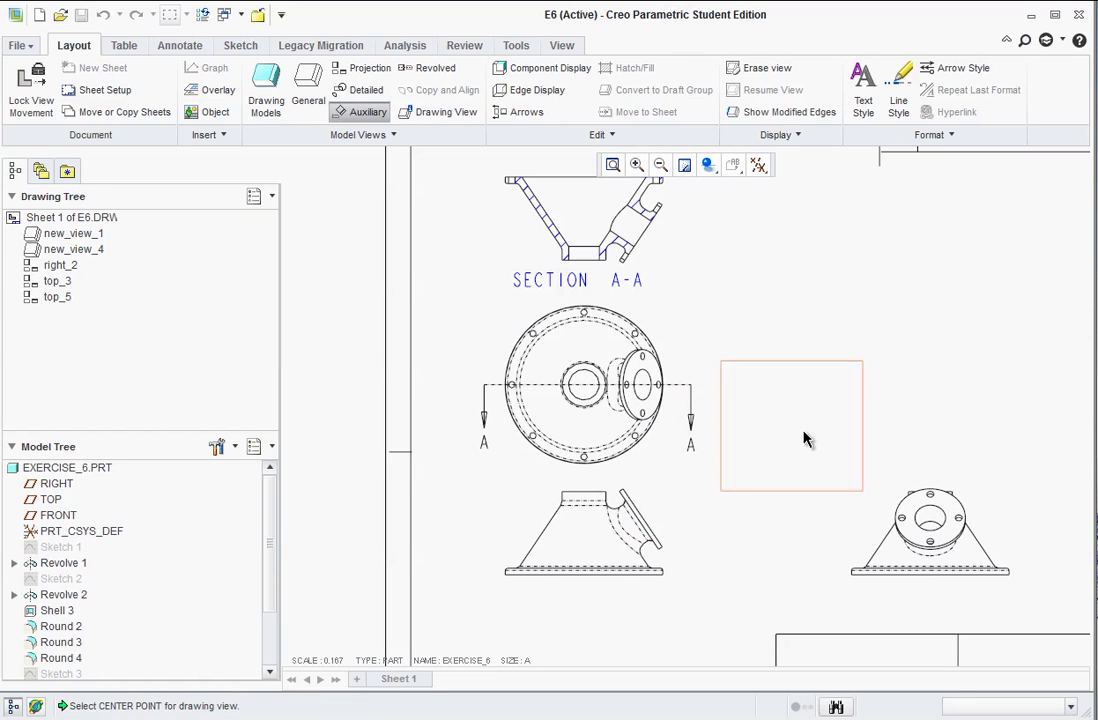
left_click(868, 414)
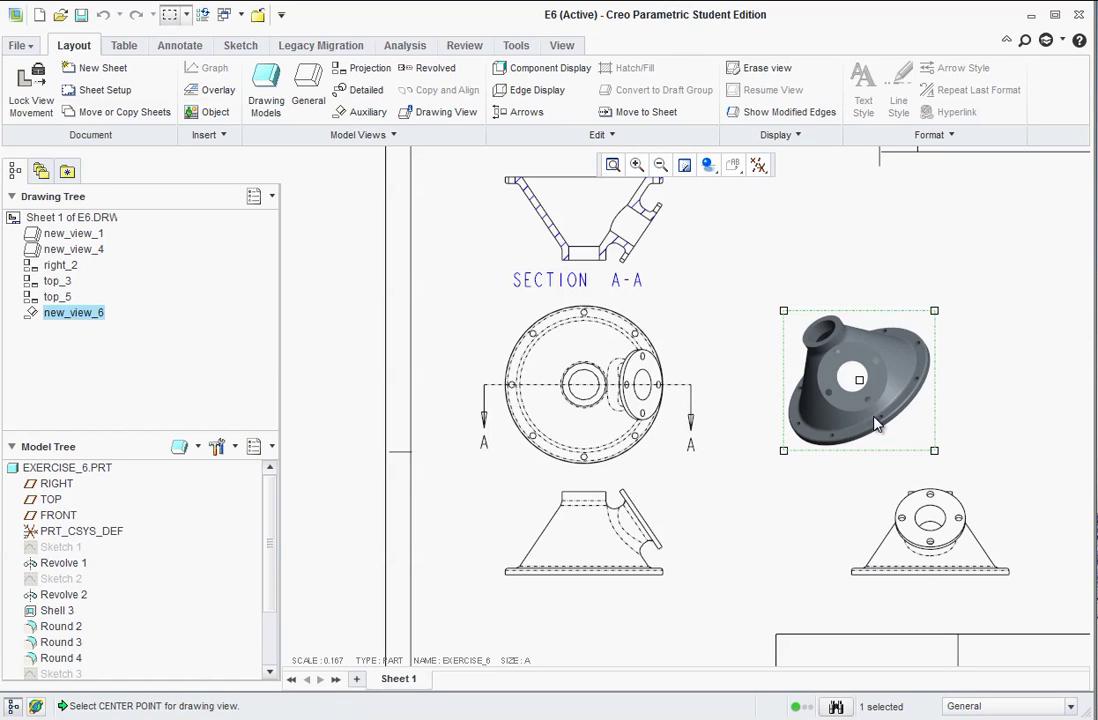
Set the auxiliary view's display style to No Hidden and its tangent edges to Phantom
double_click(872, 419)
left_click(710, 251)
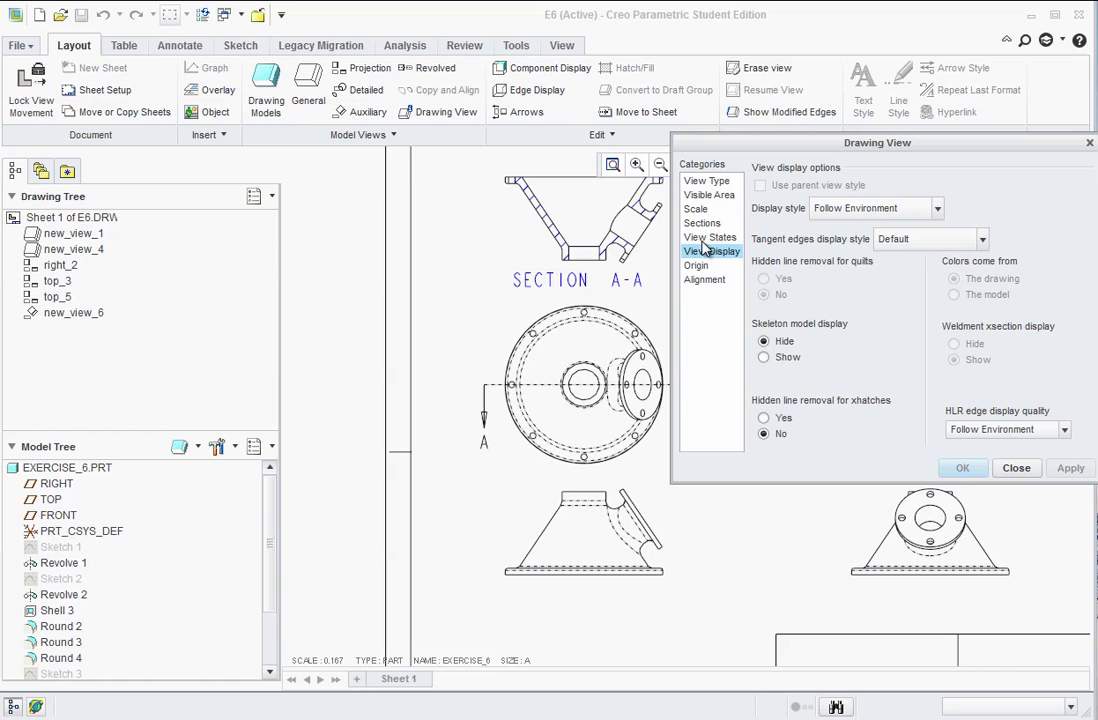
left_click(862, 209)
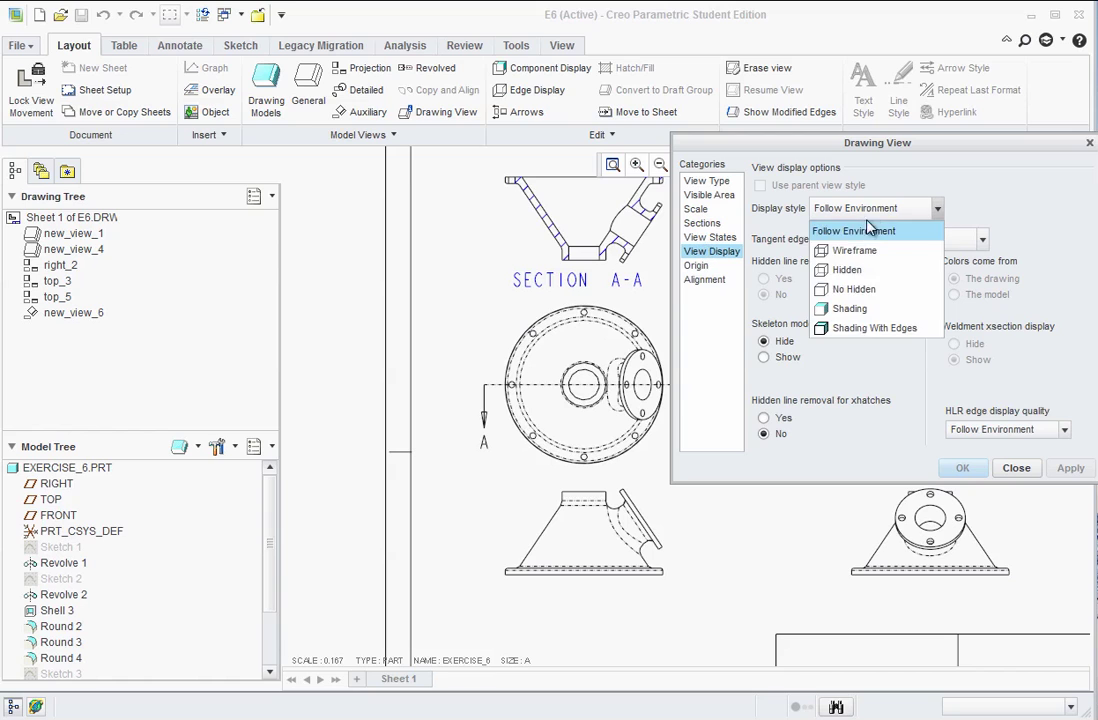
left_click(858, 289)
left_click(984, 240)
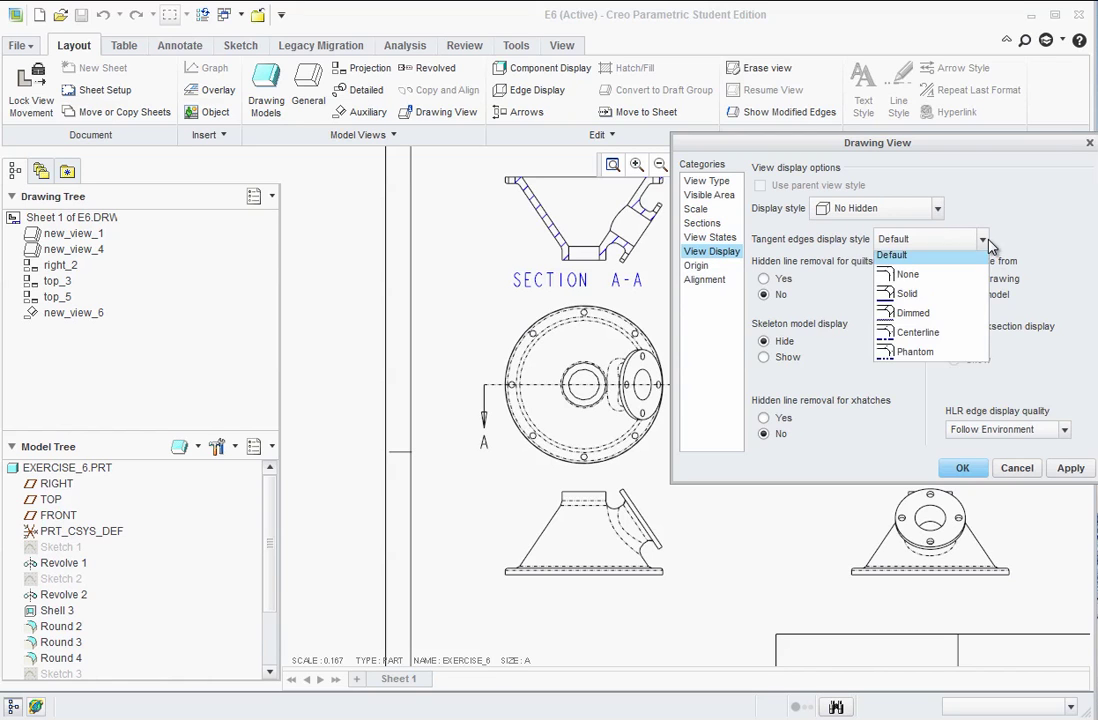
left_click(913, 351)
left_click(963, 468)
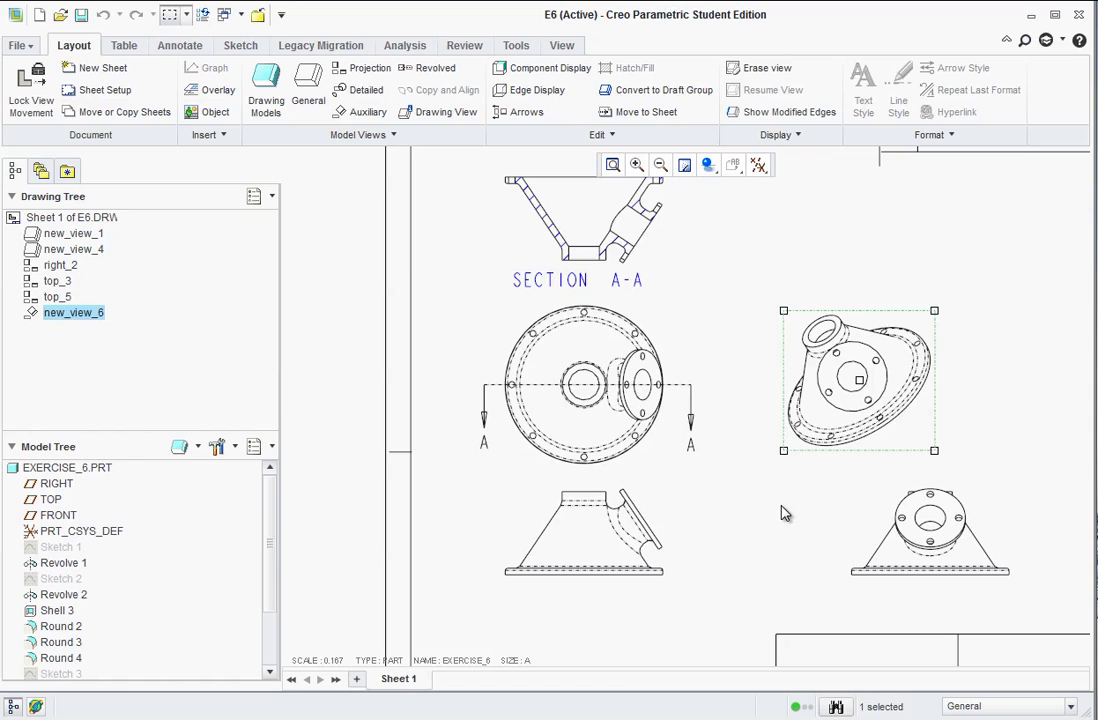
left_click(782, 512)
Start a detailed view centred on the section view's wall between the upper rim and angled flange, and sketch a spline boundary around that area
scroll(567, 452, "down", 3)
scroll(870, 448, "up", 3)
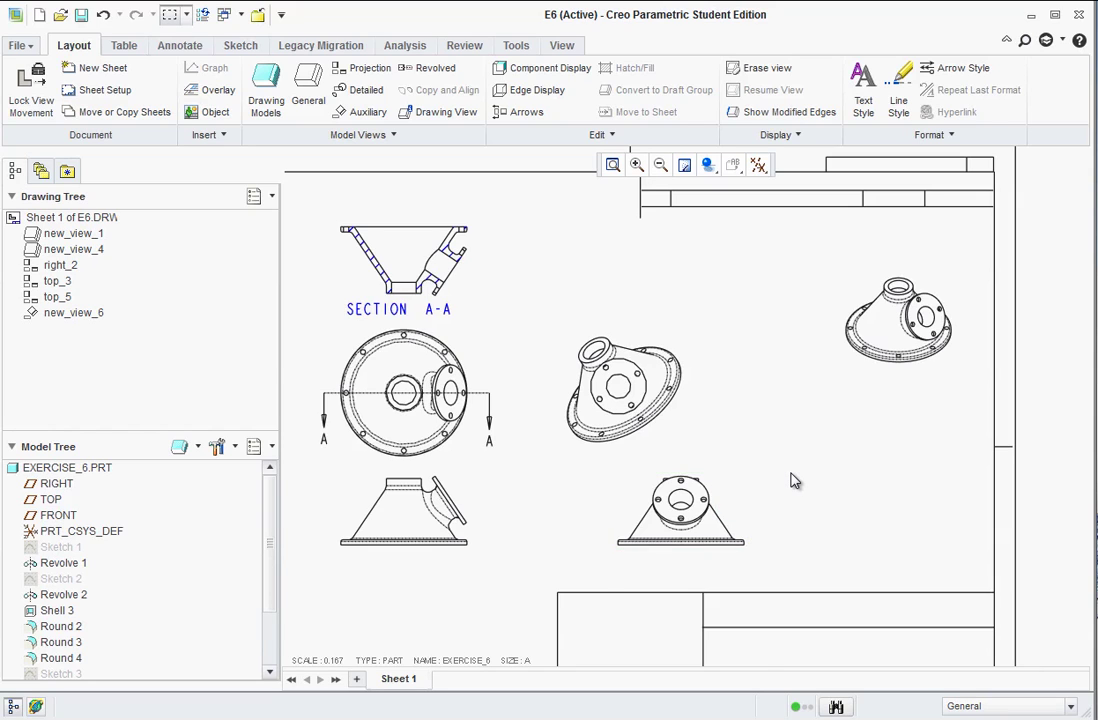
scroll(790, 481, "down", 2)
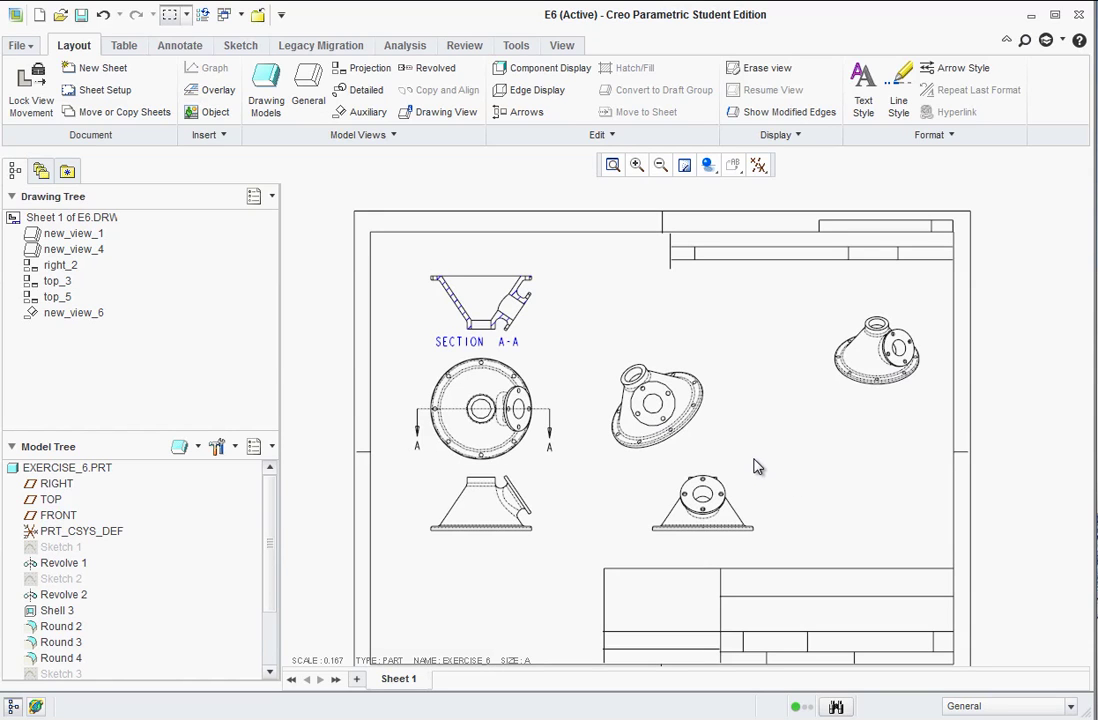
scroll(549, 306, "up", 2)
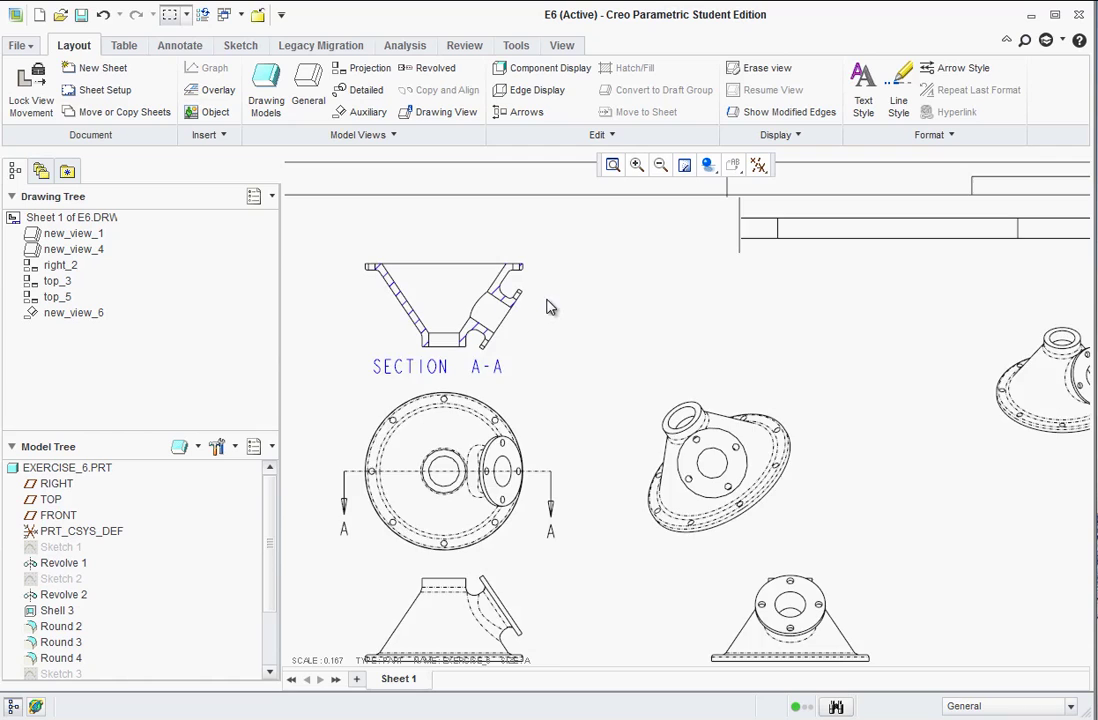
left_click(357, 91)
scroll(497, 277, "up", 2)
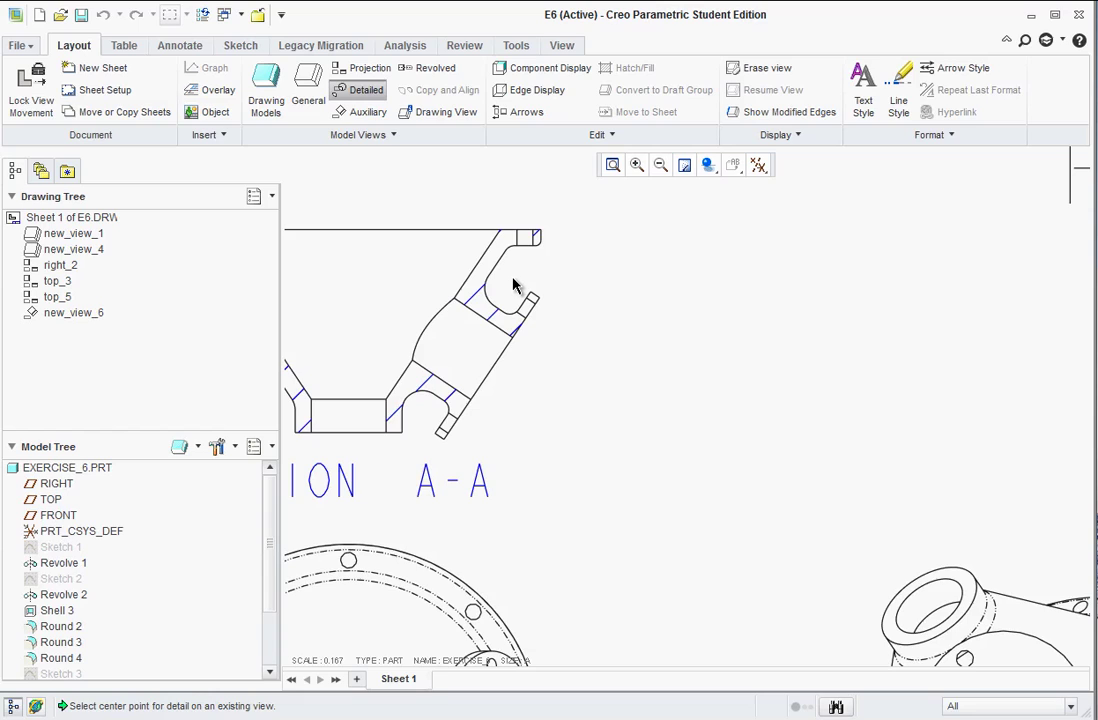
left_click(505, 282)
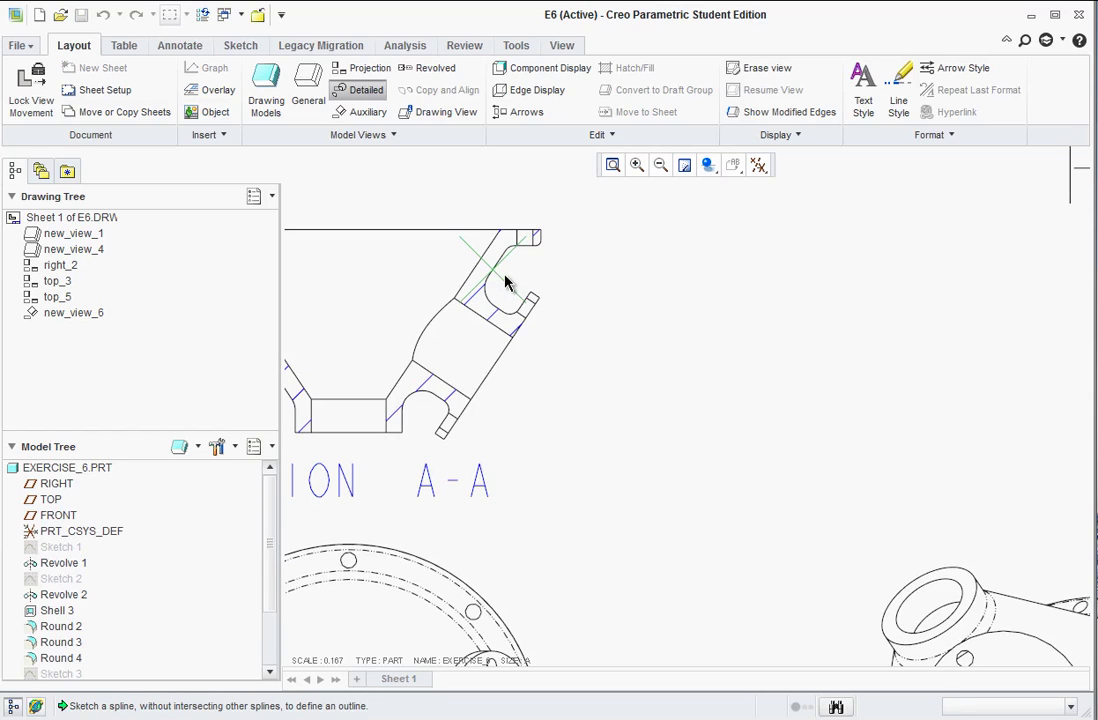
left_click(480, 193)
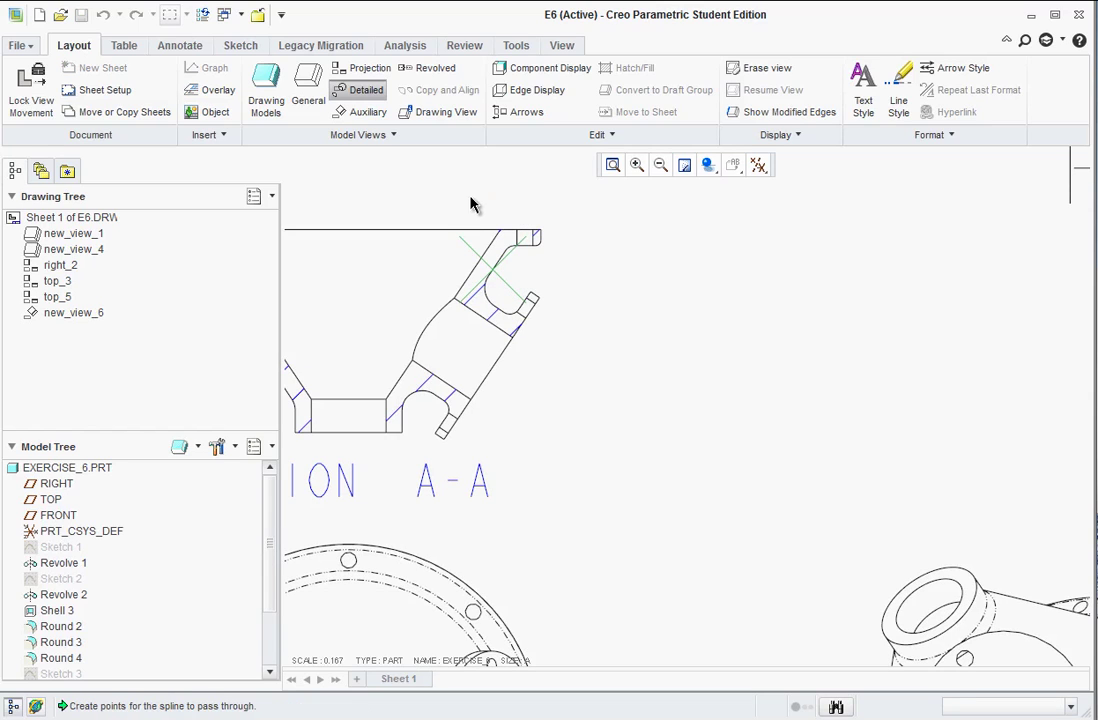
left_click(412, 265)
left_click(490, 348)
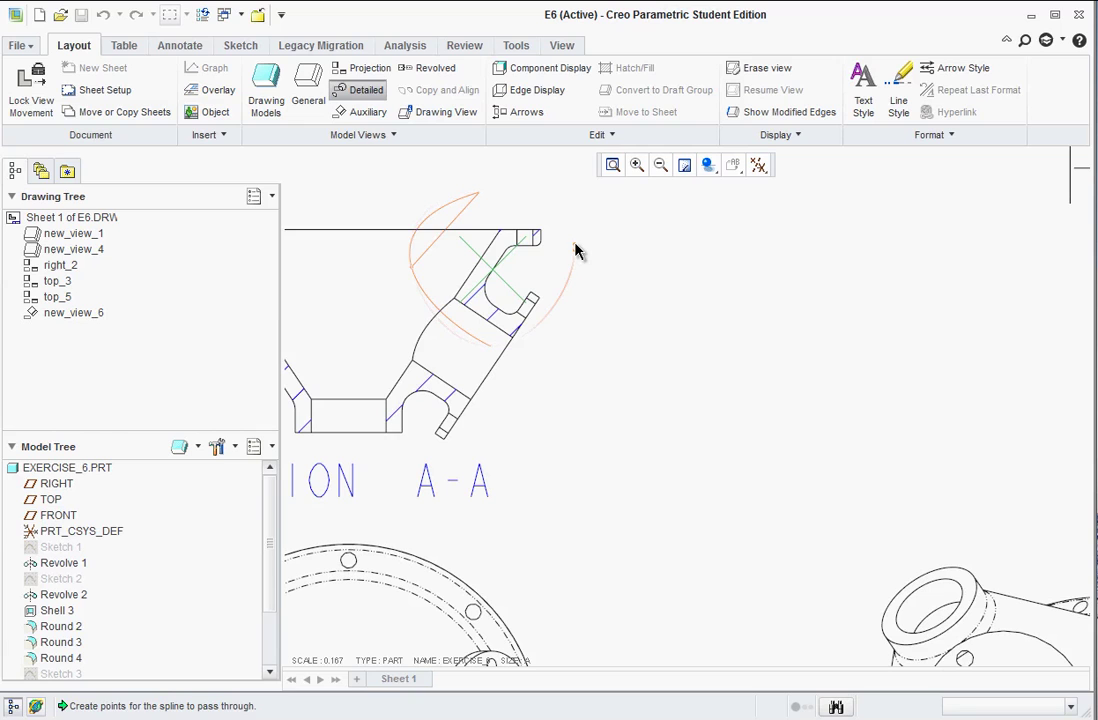
middle_click(576, 252)
Place the detail view beside section A-A and shift it farther away so it clears the section view
scroll(612, 311, "down", 3)
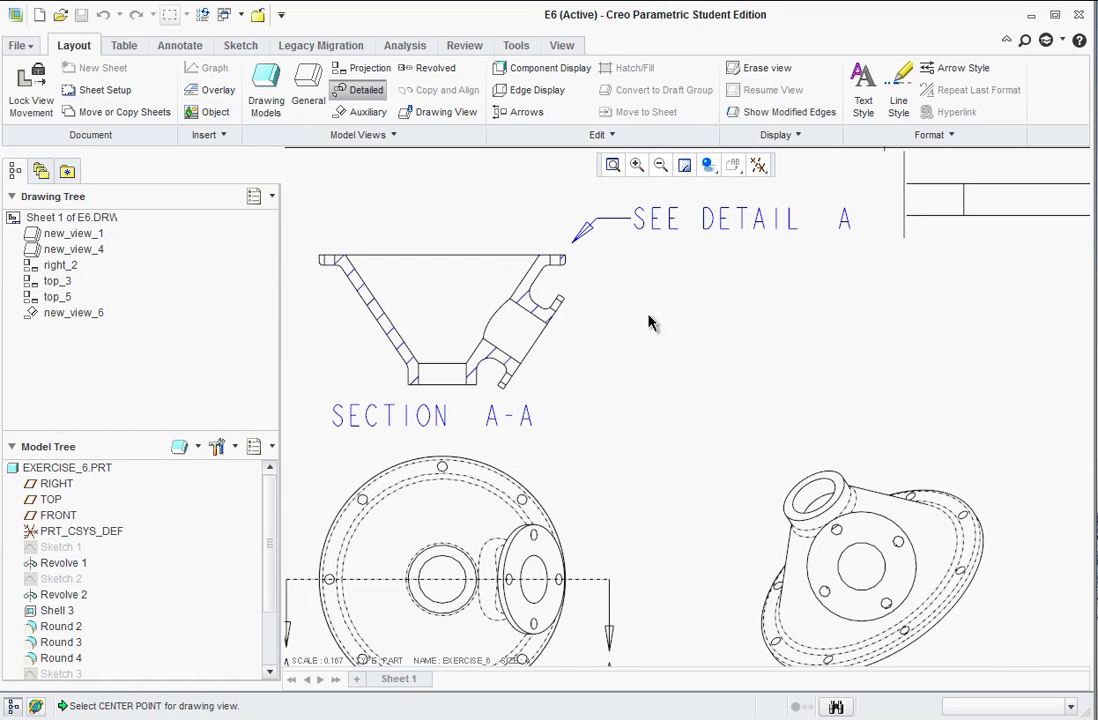
left_click(697, 323)
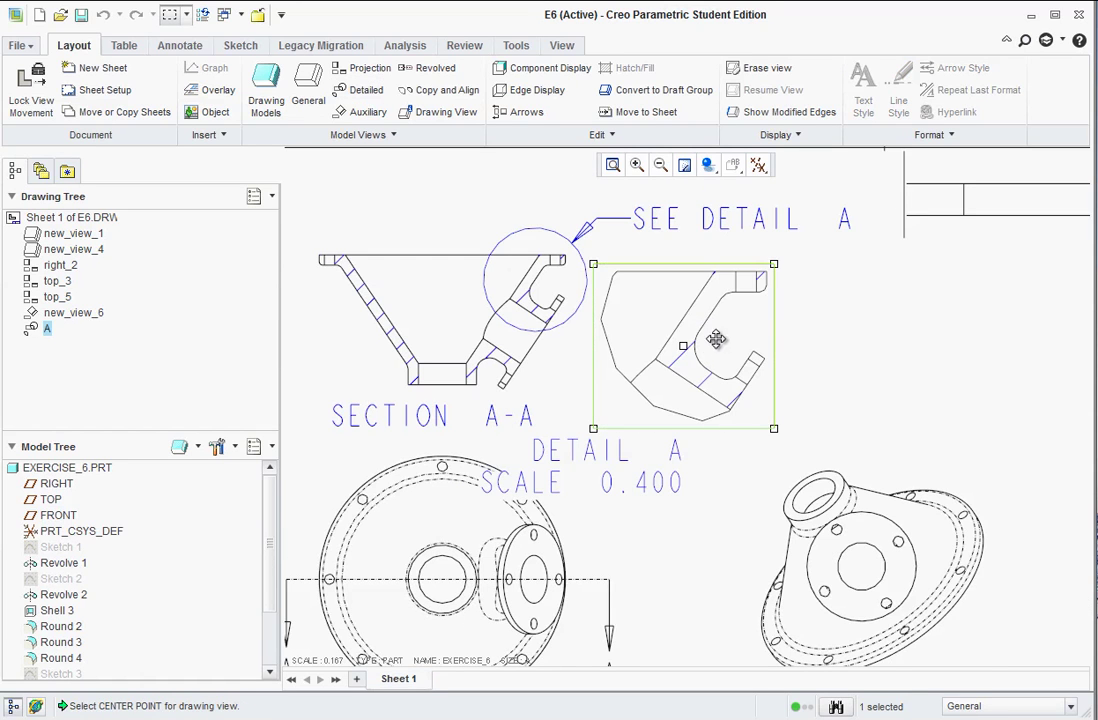
left_click_drag(778, 322, 778, 322)
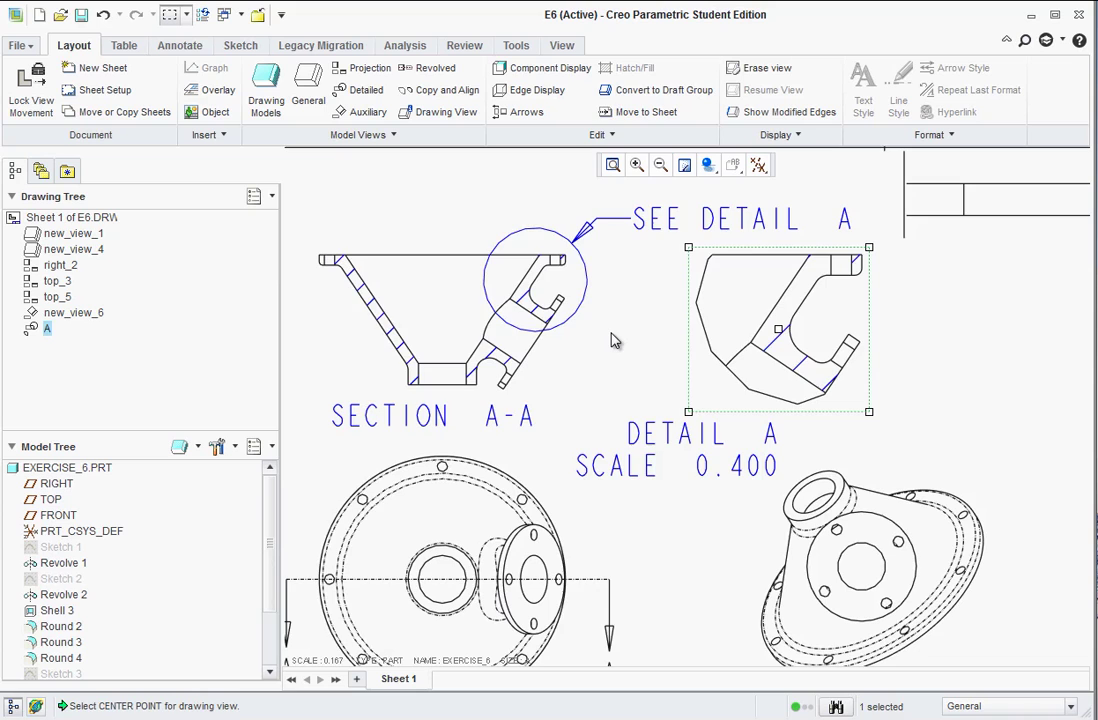
Move the DETAIL A scale note beneath the detail view, and shift the auxiliary view along its projection direction to clear the note
scroll(697, 423, "down", 2)
left_click(700, 428)
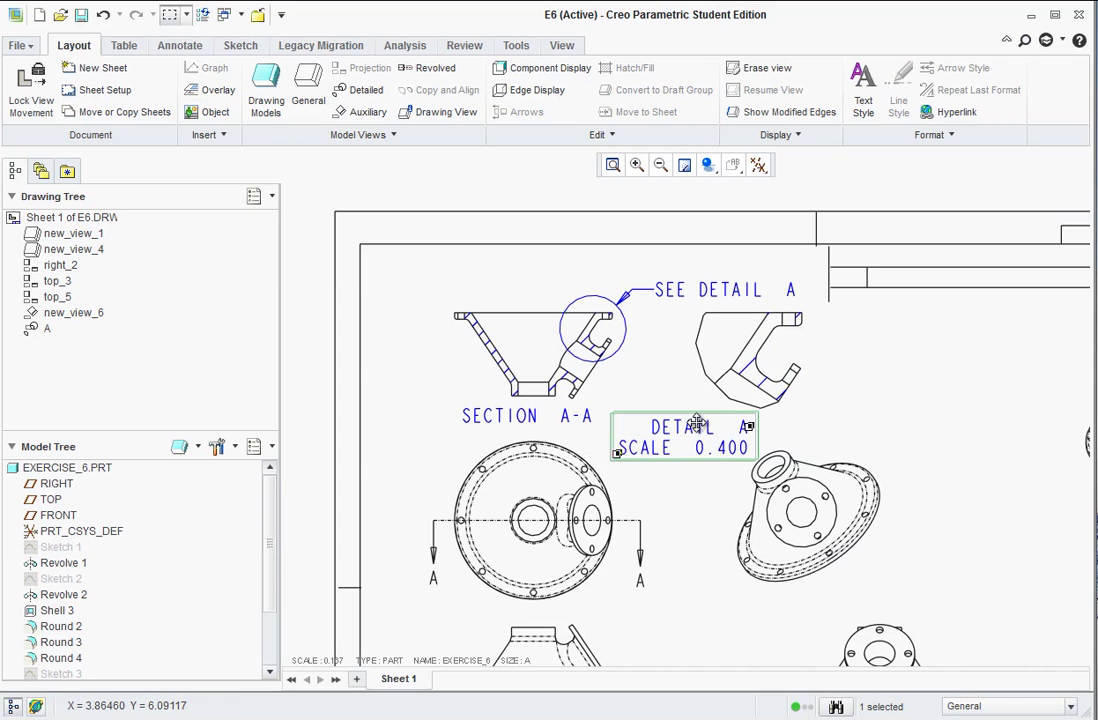
left_click_drag(700, 428, 785, 418)
left_click(823, 537)
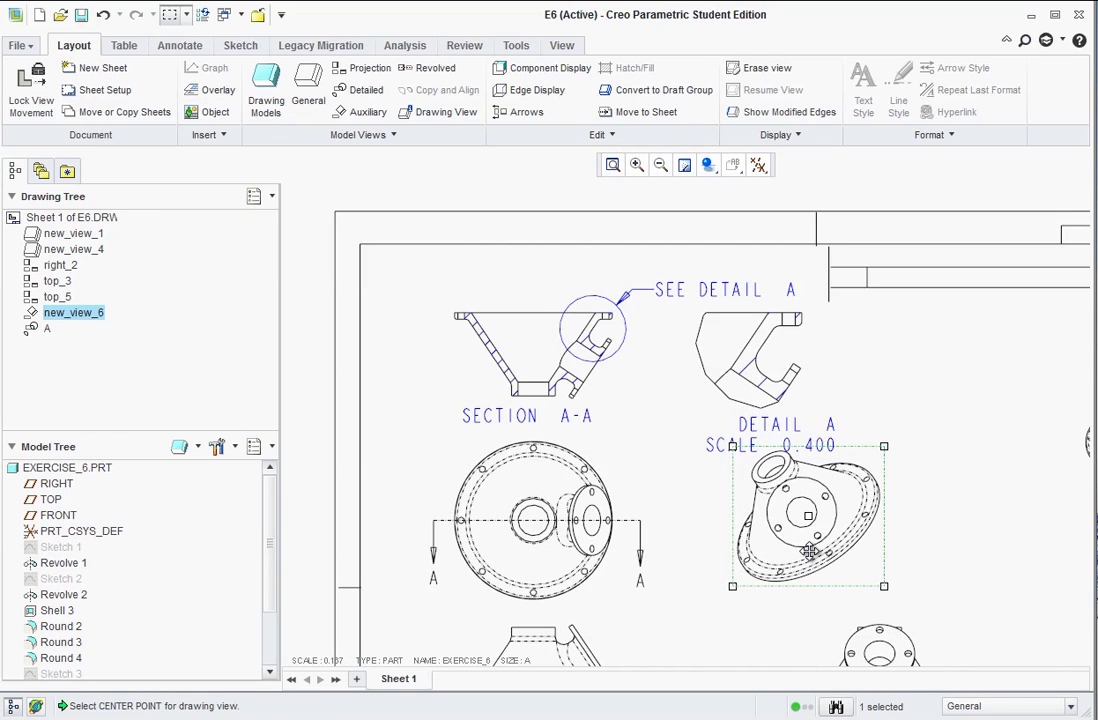
left_click_drag(823, 537, 756, 592)
left_click(877, 492)
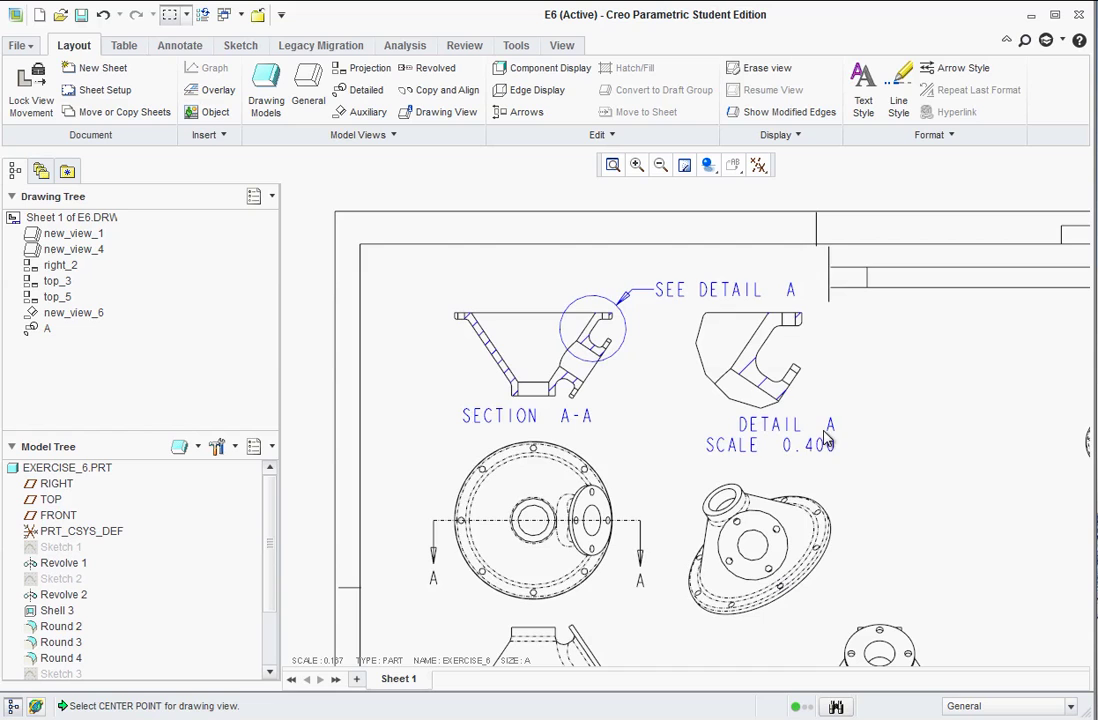
Dimension the right view's overall height from the base flange's underside to the upper rim, placing it beside the view
scroll(917, 400, "down", 5)
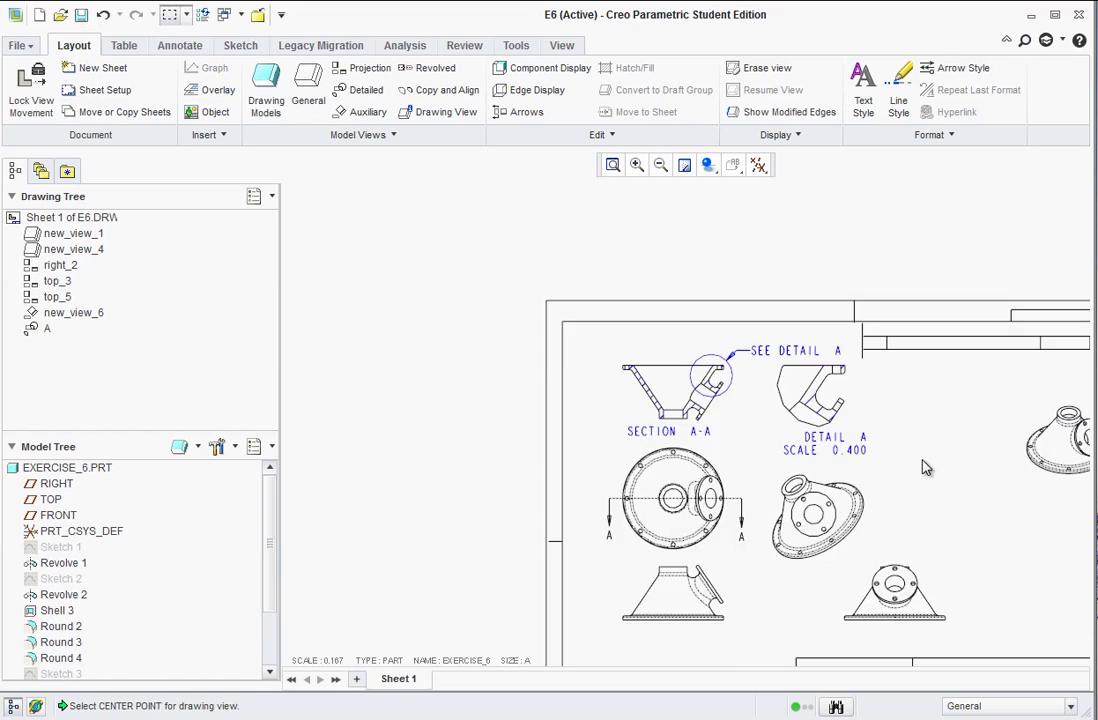
scroll(830, 495, "up", 3)
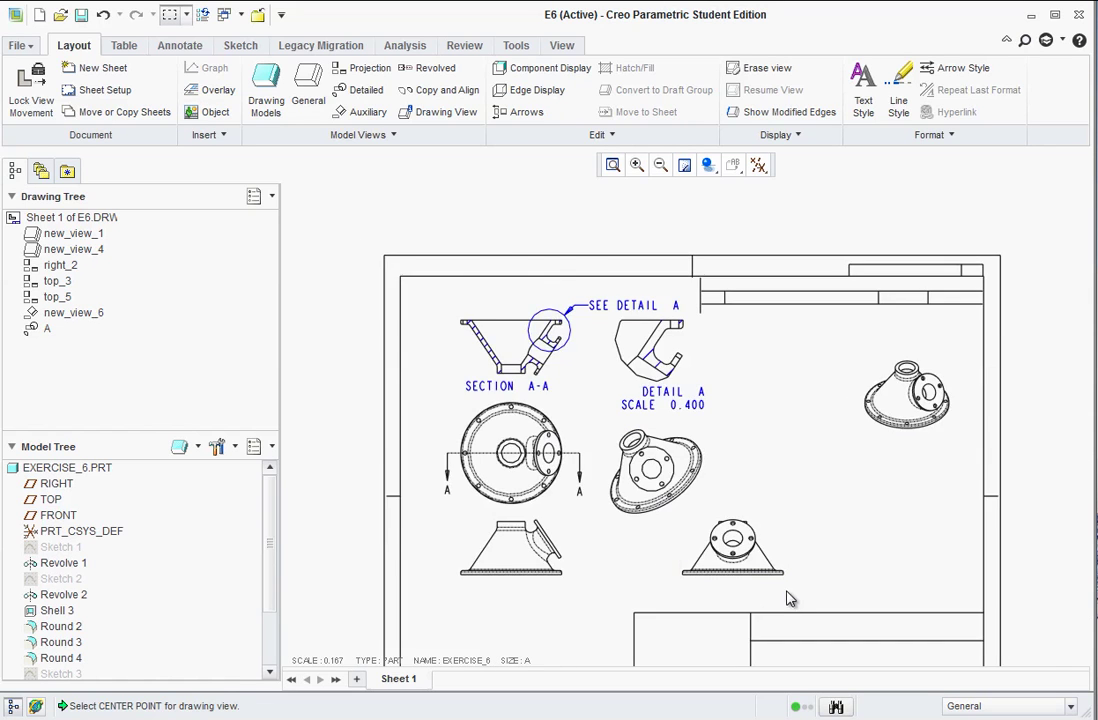
scroll(784, 586, "up", 1)
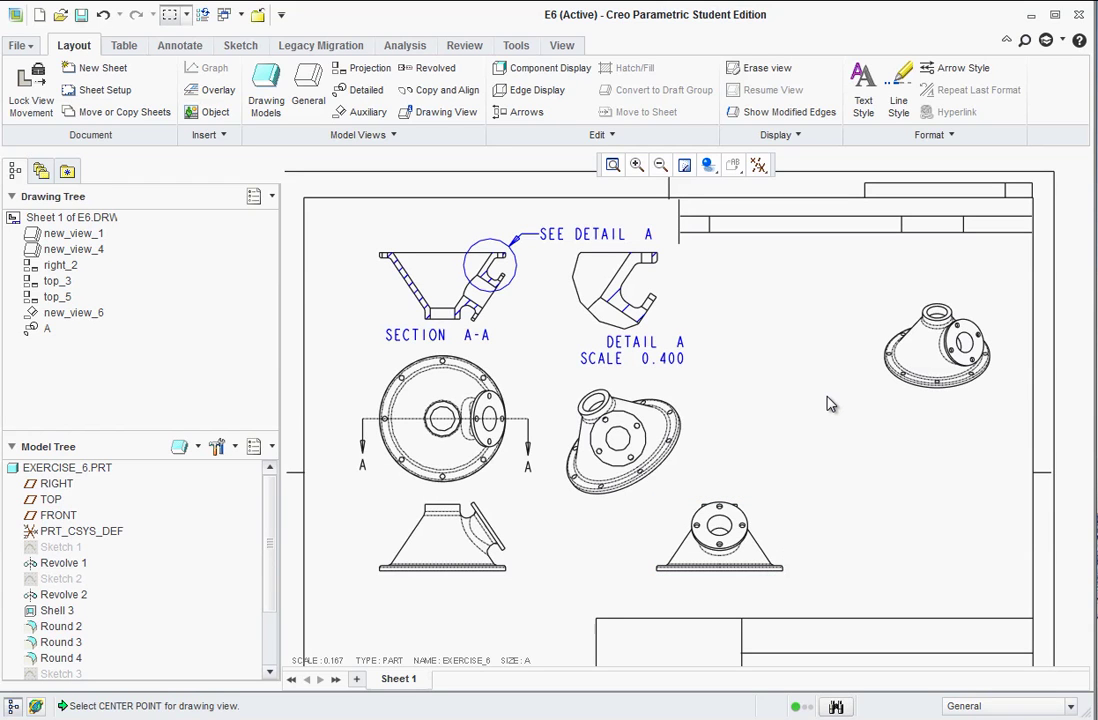
scroll(363, 593, "up", 1)
scroll(385, 586, "up", 1)
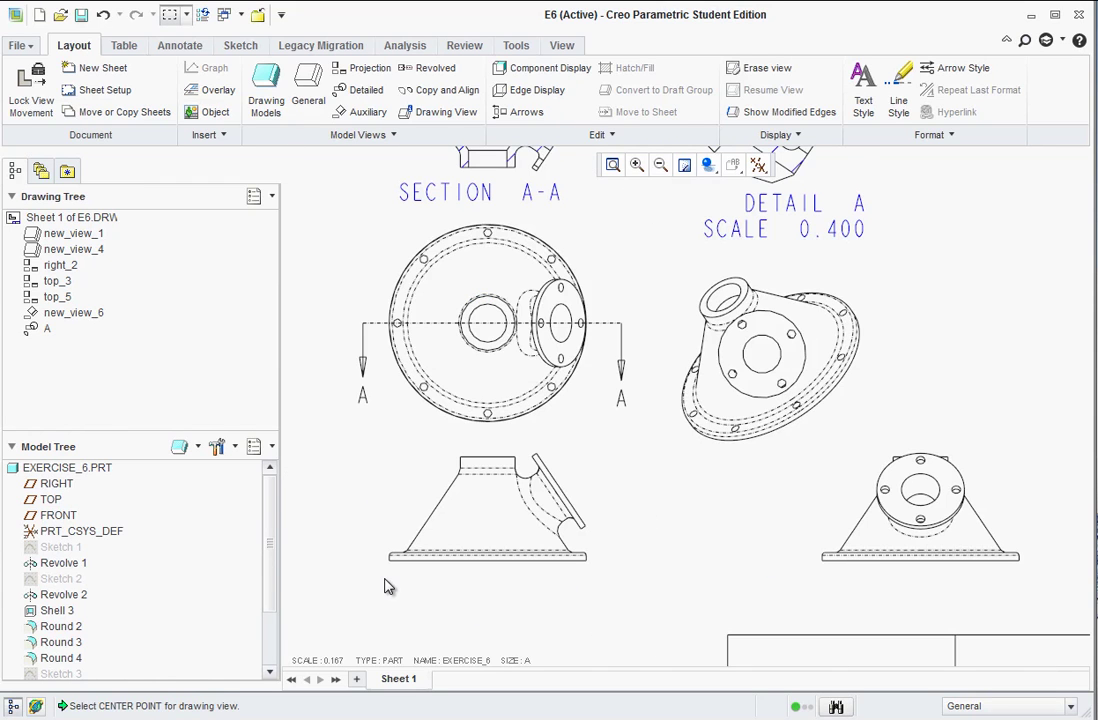
scroll(1000, 544, "up", 1)
scroll(980, 534, "up", 2)
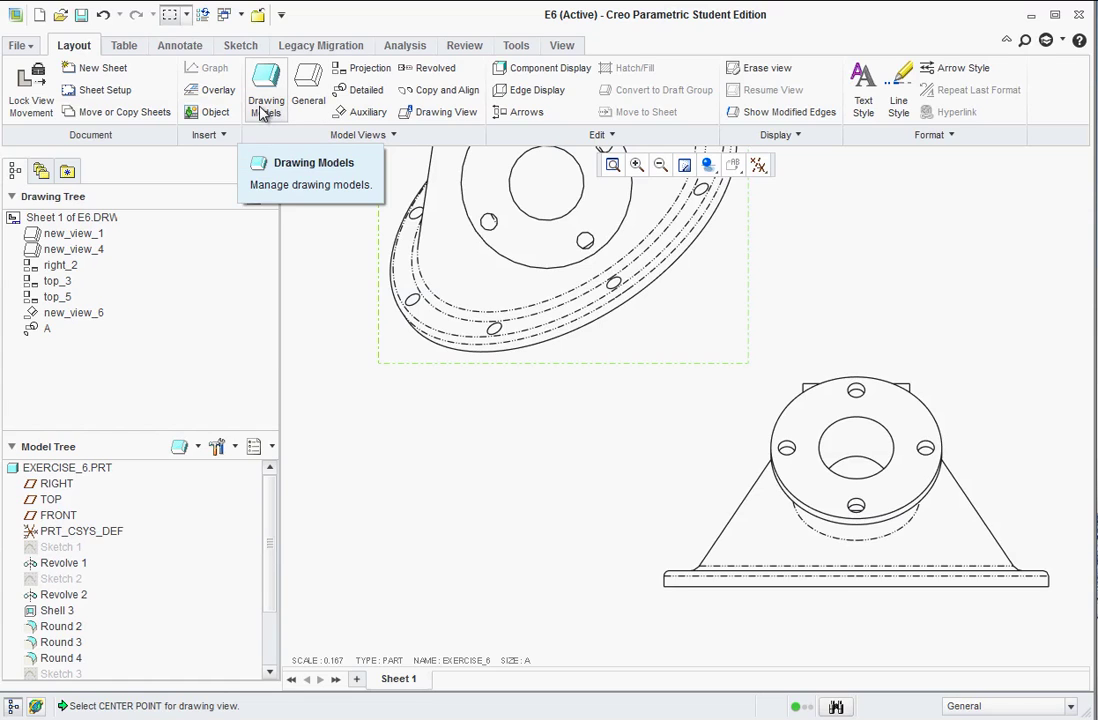
left_click(181, 48)
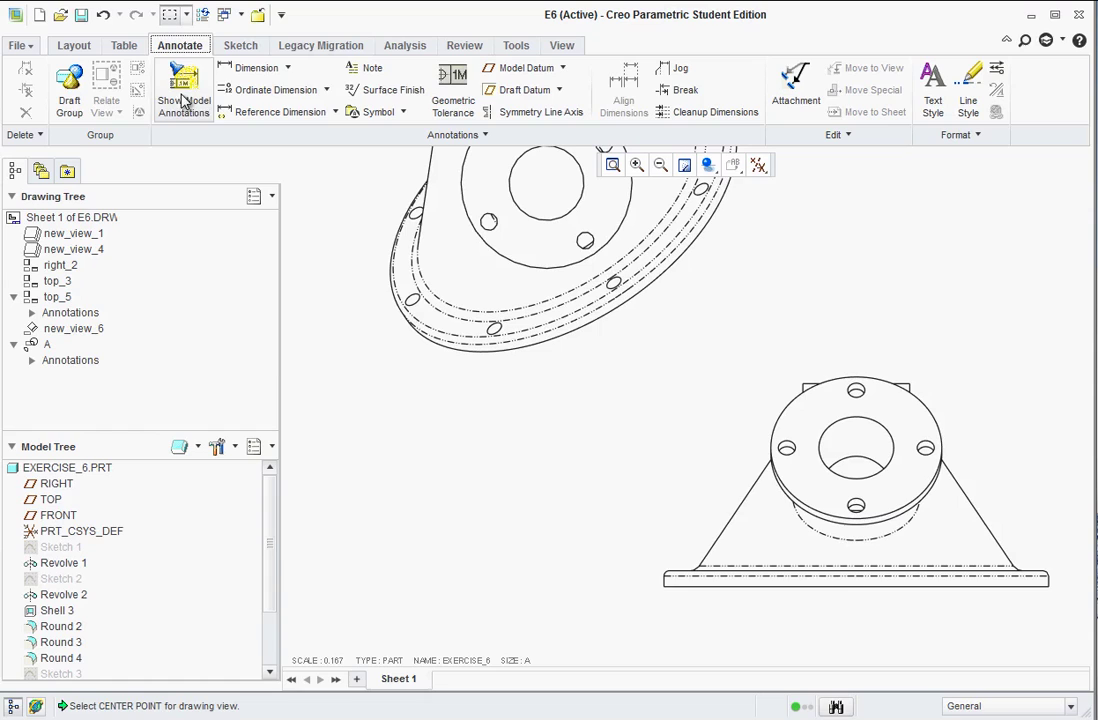
left_click(241, 74)
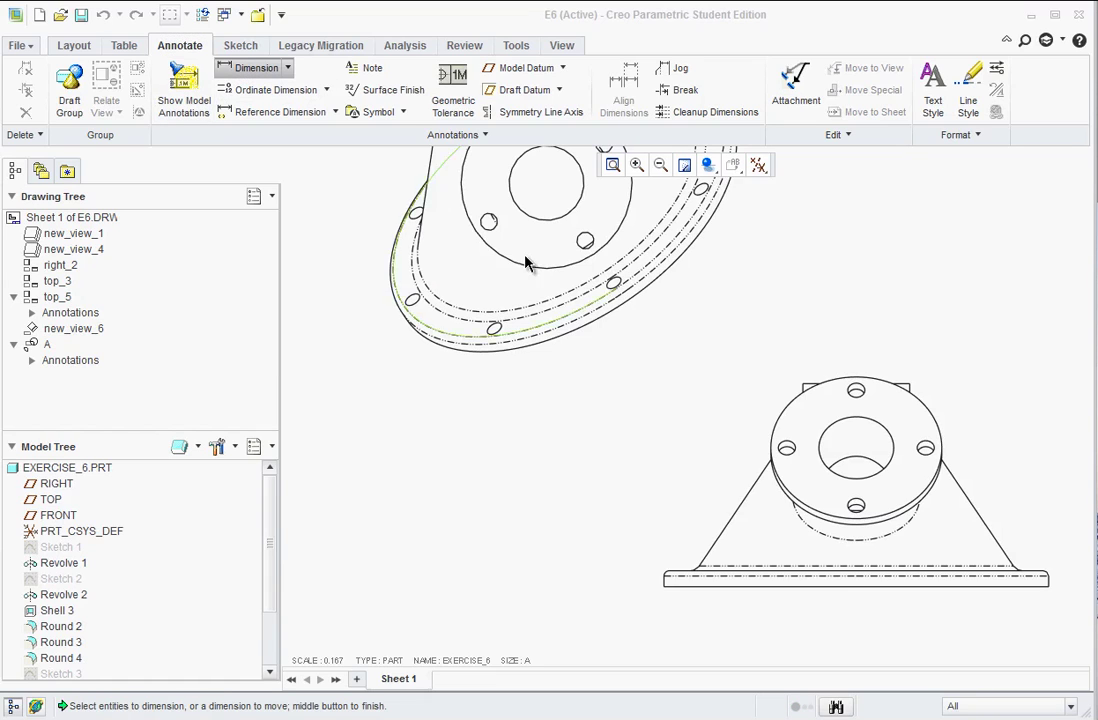
left_click(808, 385)
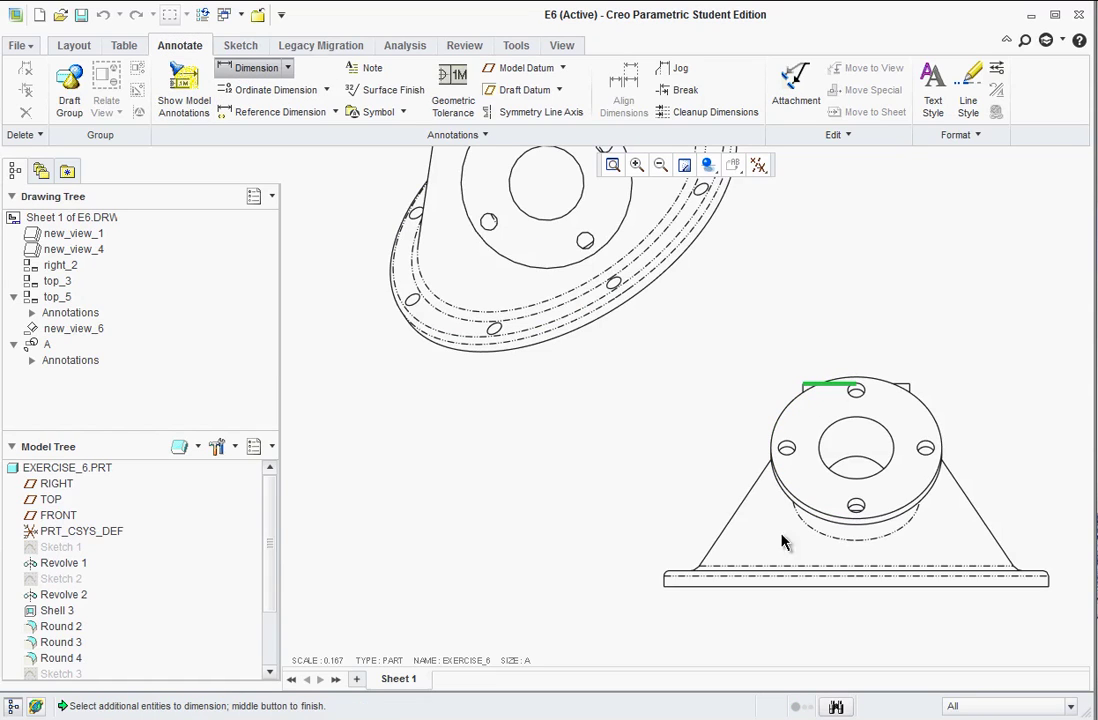
left_click(775, 580)
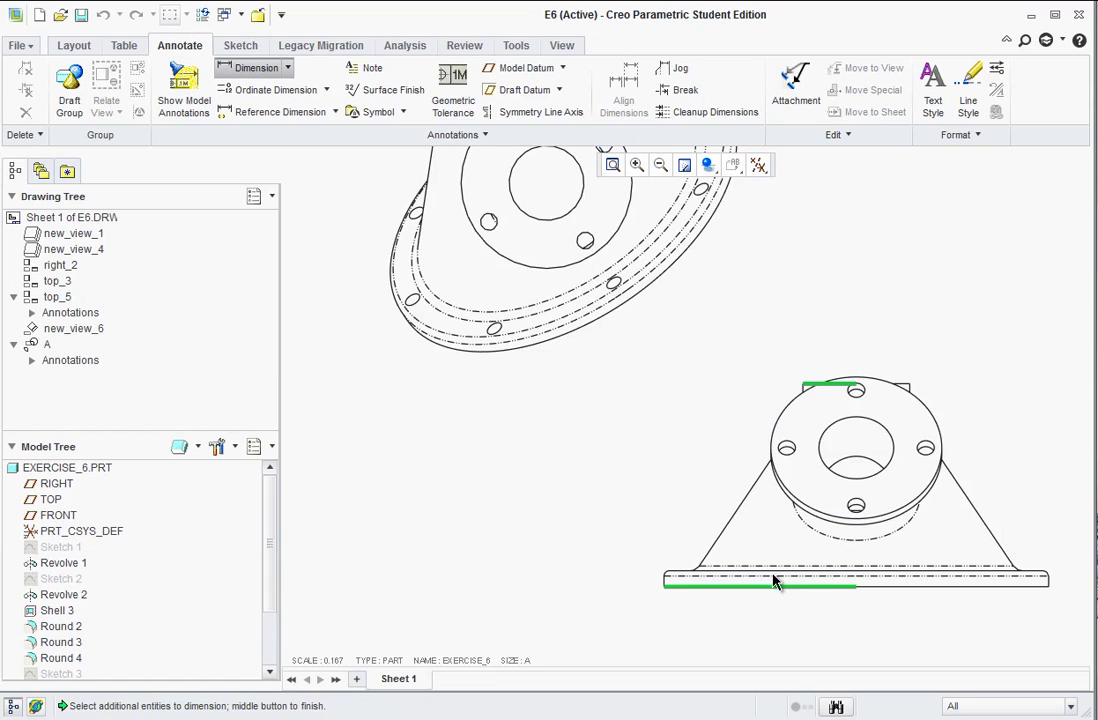
middle_click(595, 485)
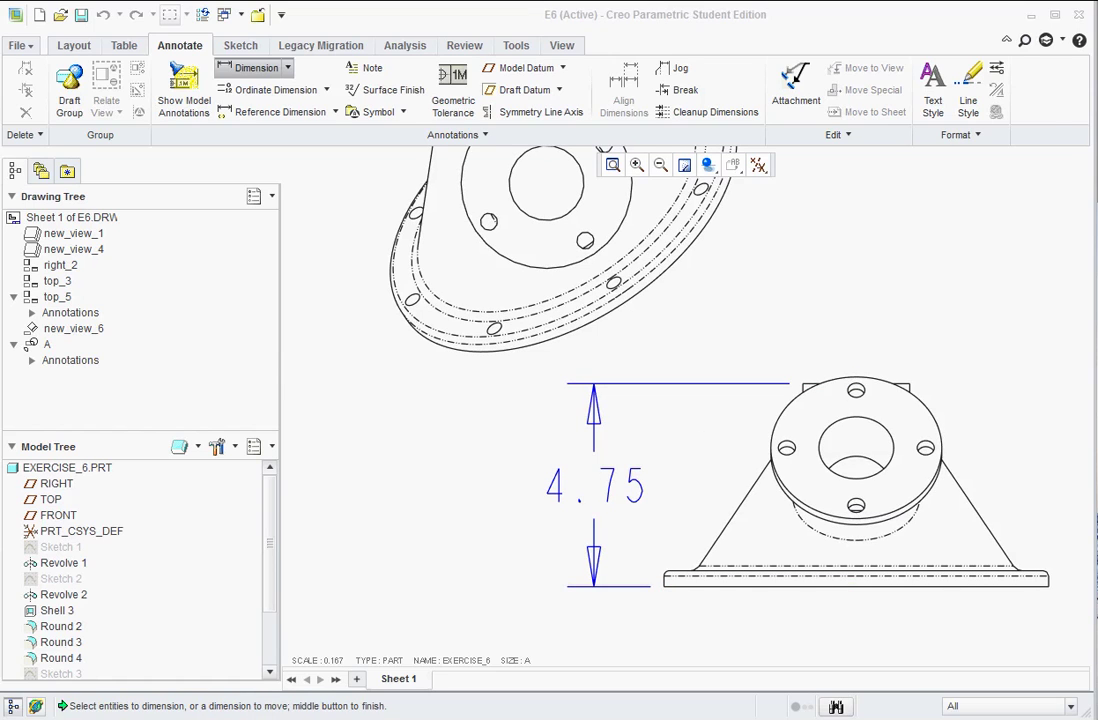
left_click(985, 223)
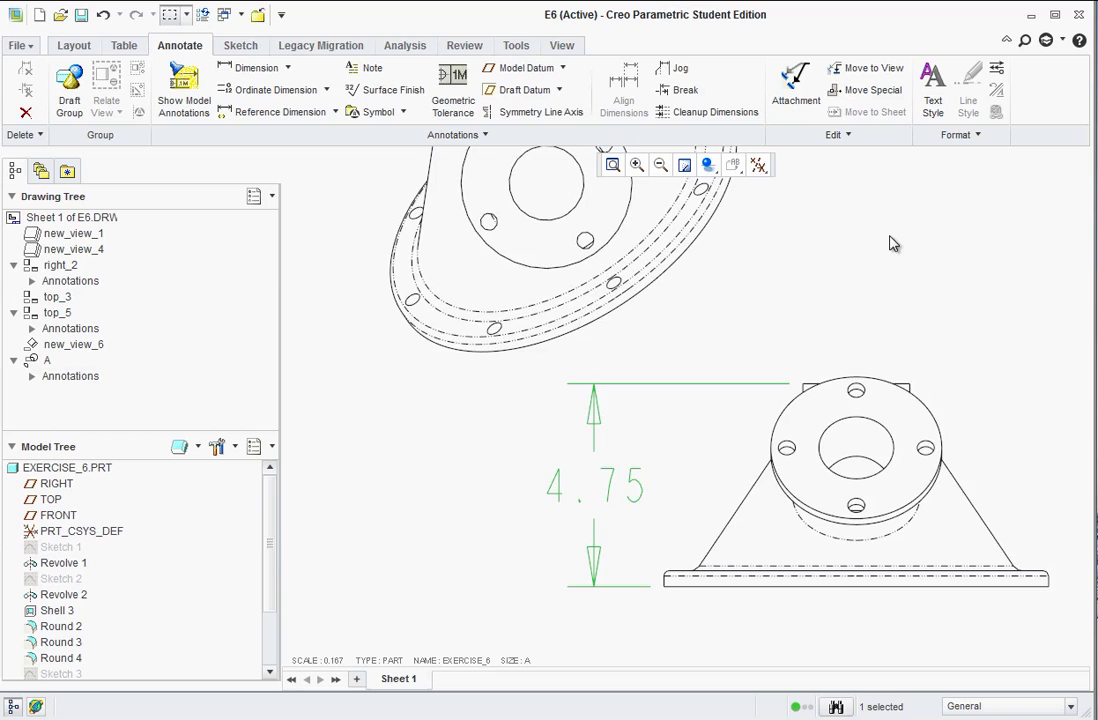
Shift the front view down the sheet to widen the gap between it and the top view
scroll(869, 277, "down", 2)
scroll(869, 295, "down", 2)
scroll(794, 333, "up", 1)
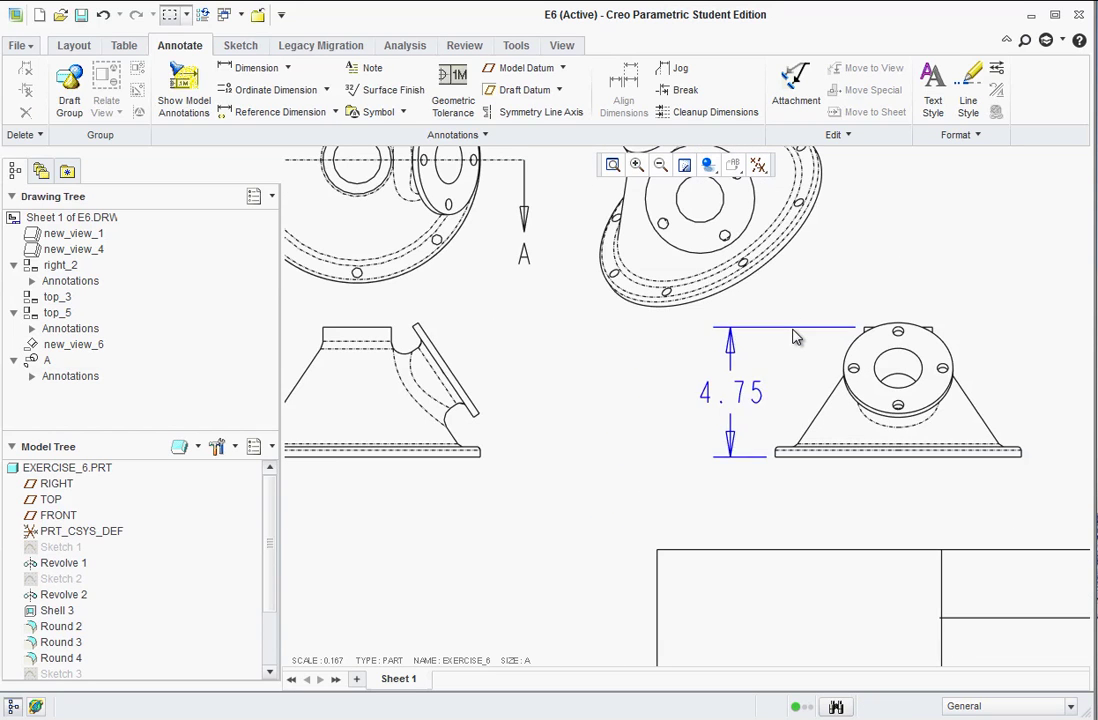
scroll(778, 335, "down", 1)
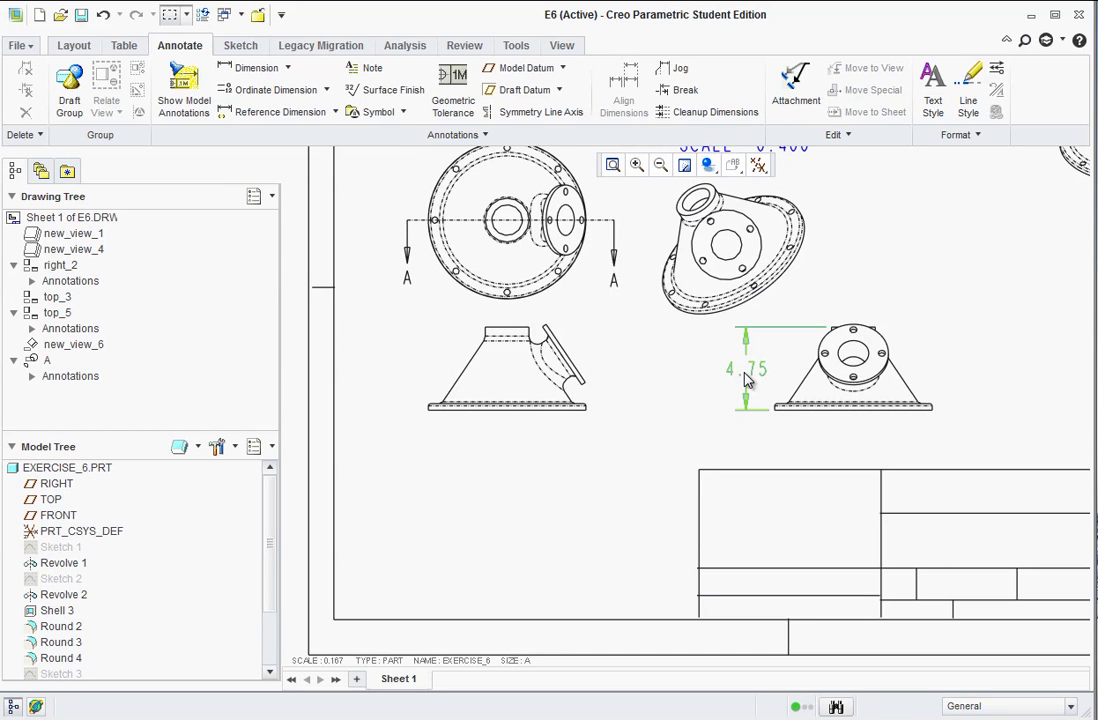
scroll(468, 370, "up", 2)
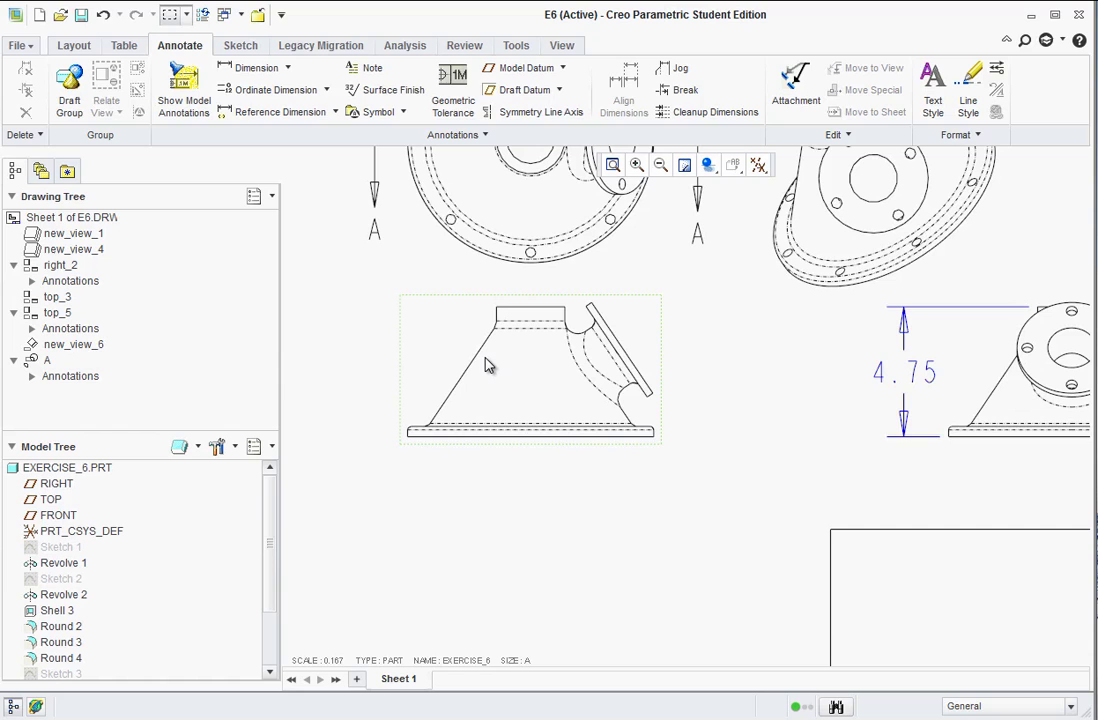
left_click(522, 400)
left_click_drag(522, 400, 523, 410)
left_click(711, 400)
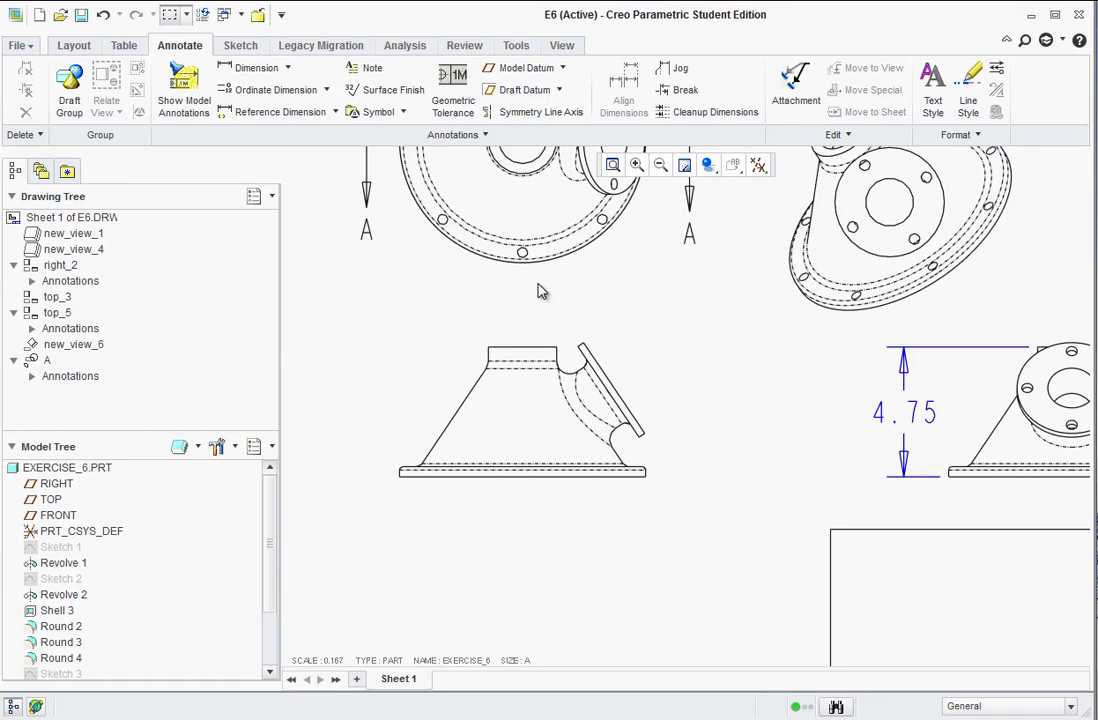
Start showing model annotations and pick the conical body (Revolve 1) in the front view to preview its dimensions
left_click(188, 86)
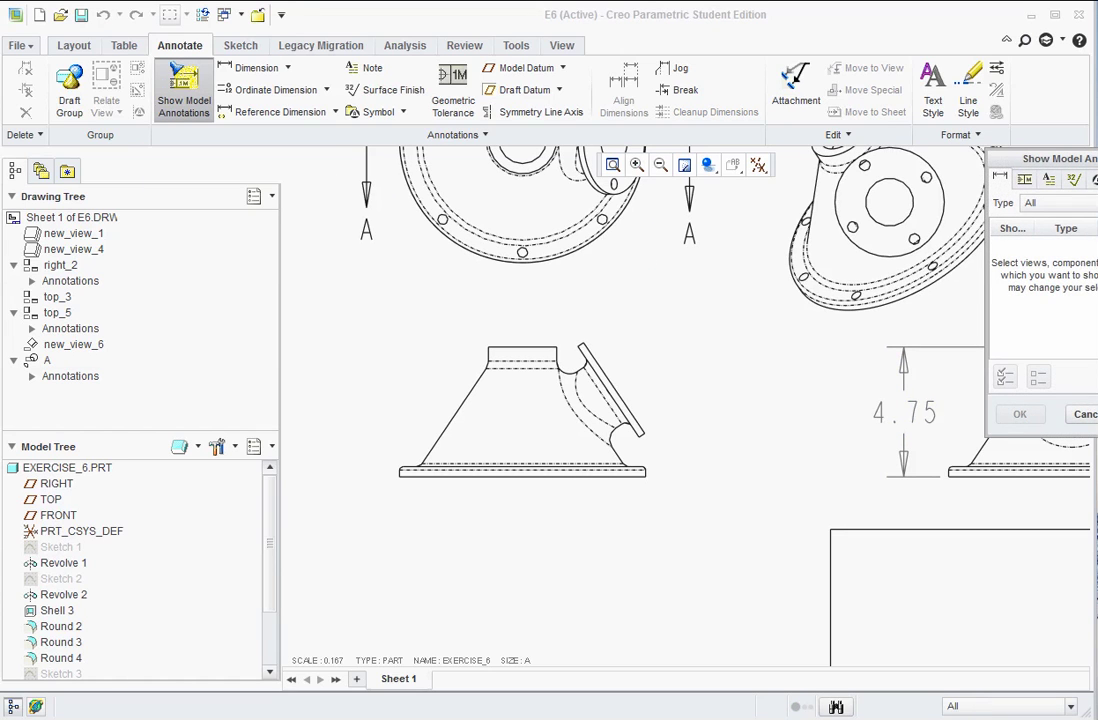
mouse_move(1065, 158)
left_mouse_down()
mouse_move(941, 130)
mouse_move(875, 42)
mouse_move(844, 34)
left_mouse_up()
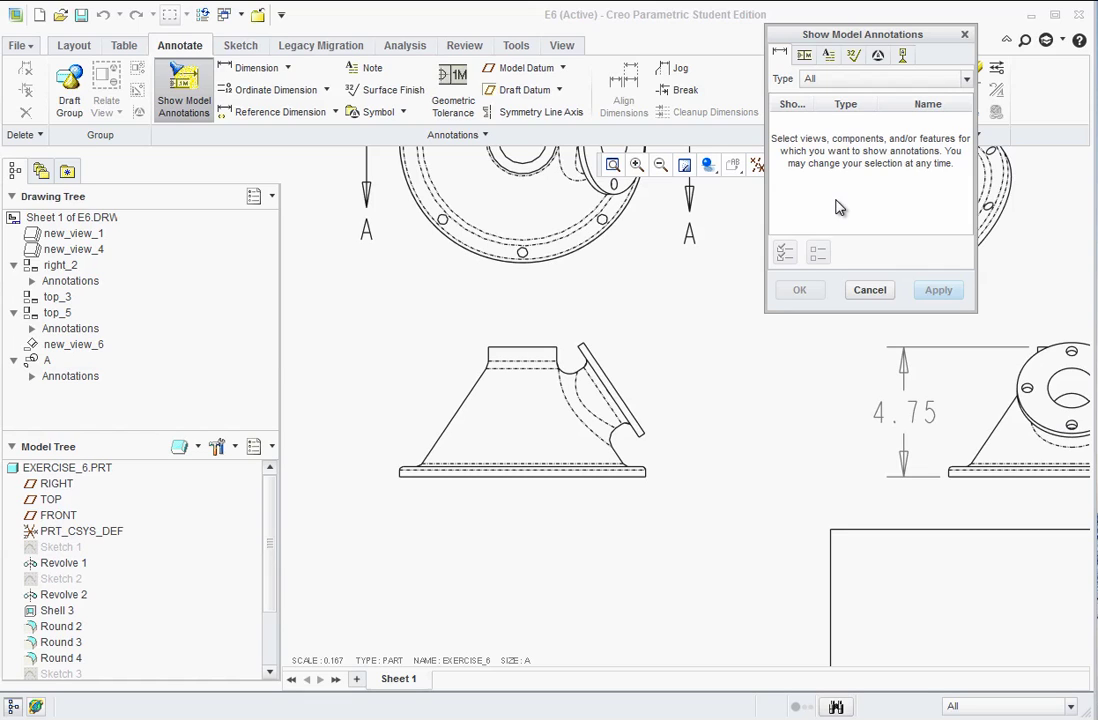
left_click(513, 421)
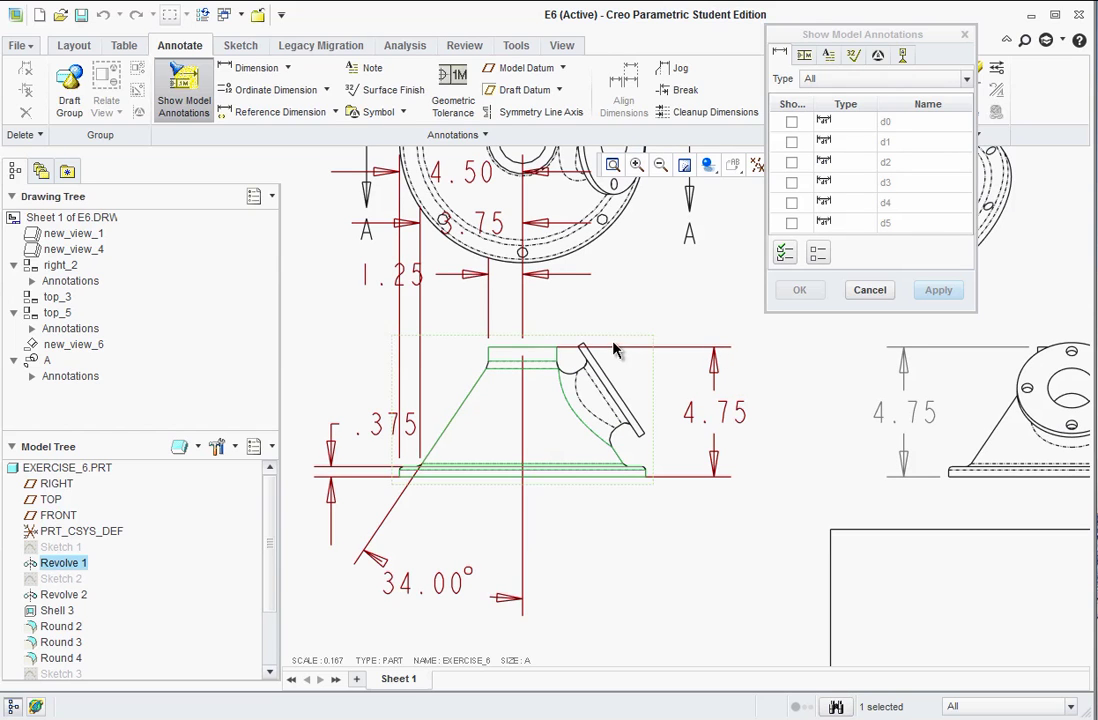
scroll(600, 460, "down", 2)
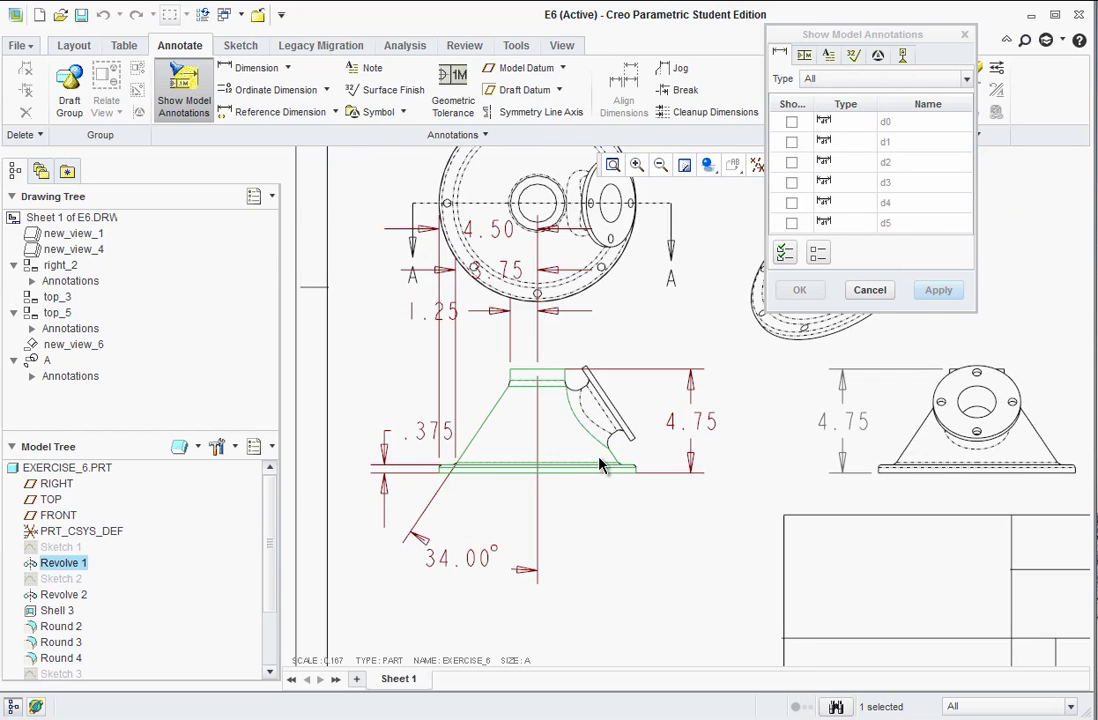
scroll(617, 333, "up", 2)
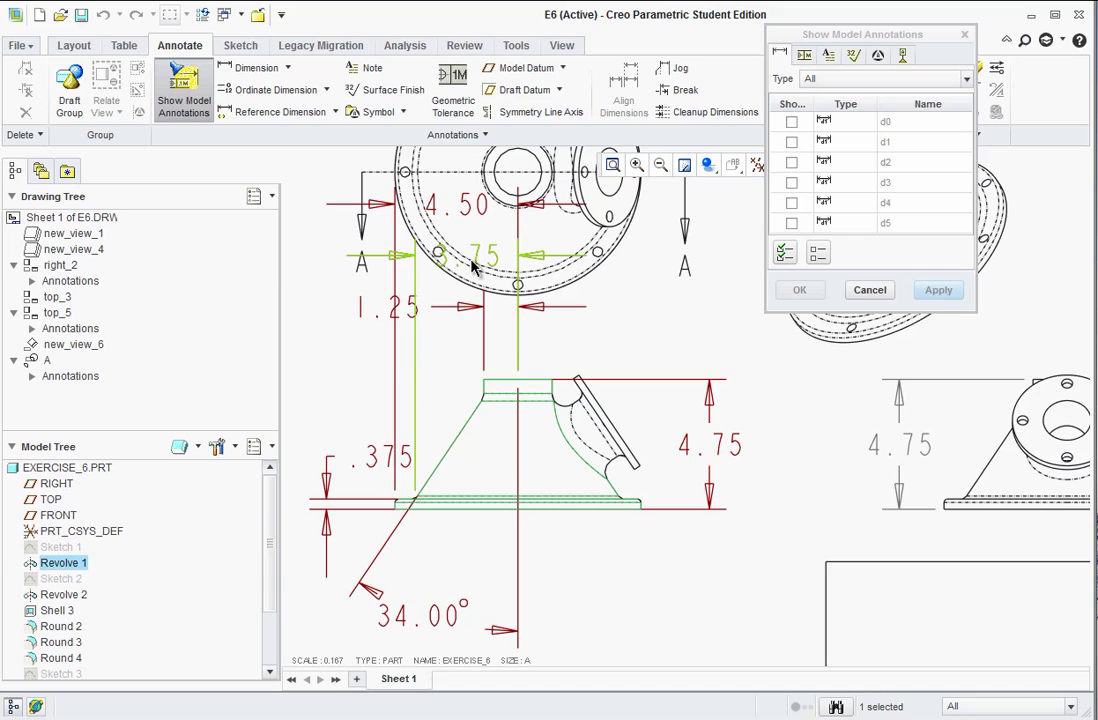
Apply only the 3.75, .375, 4.75 and 34.00° dimensions of Revolve 1 to the front view, and finish showing annotations
left_click(412, 232)
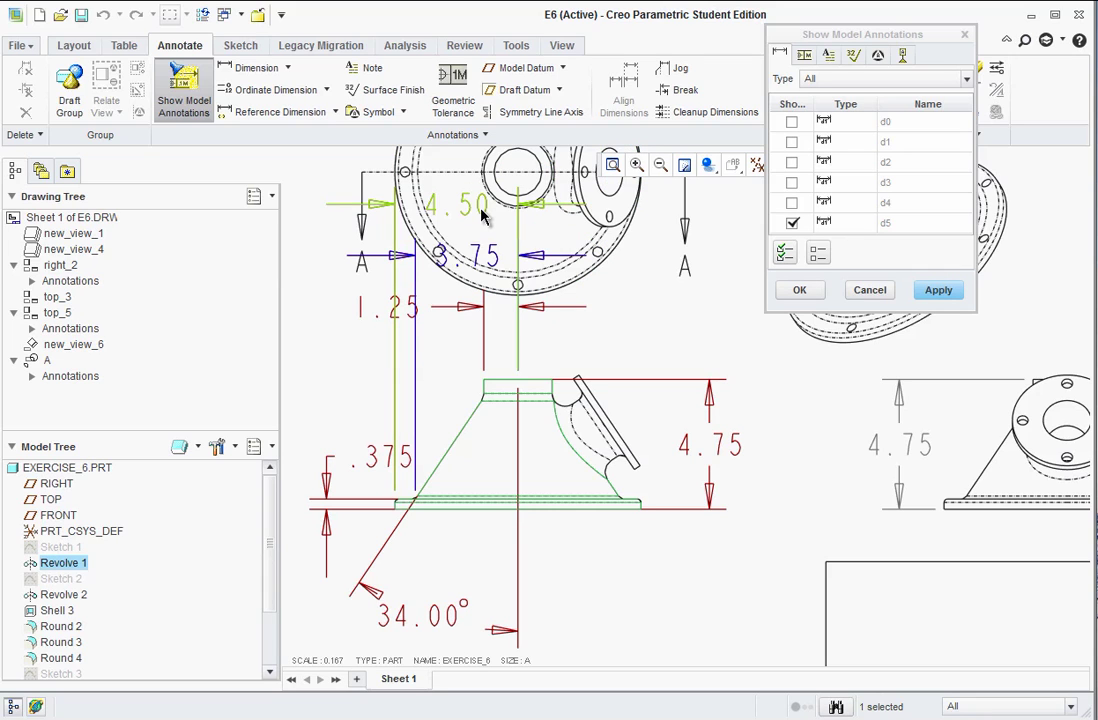
left_click(376, 463)
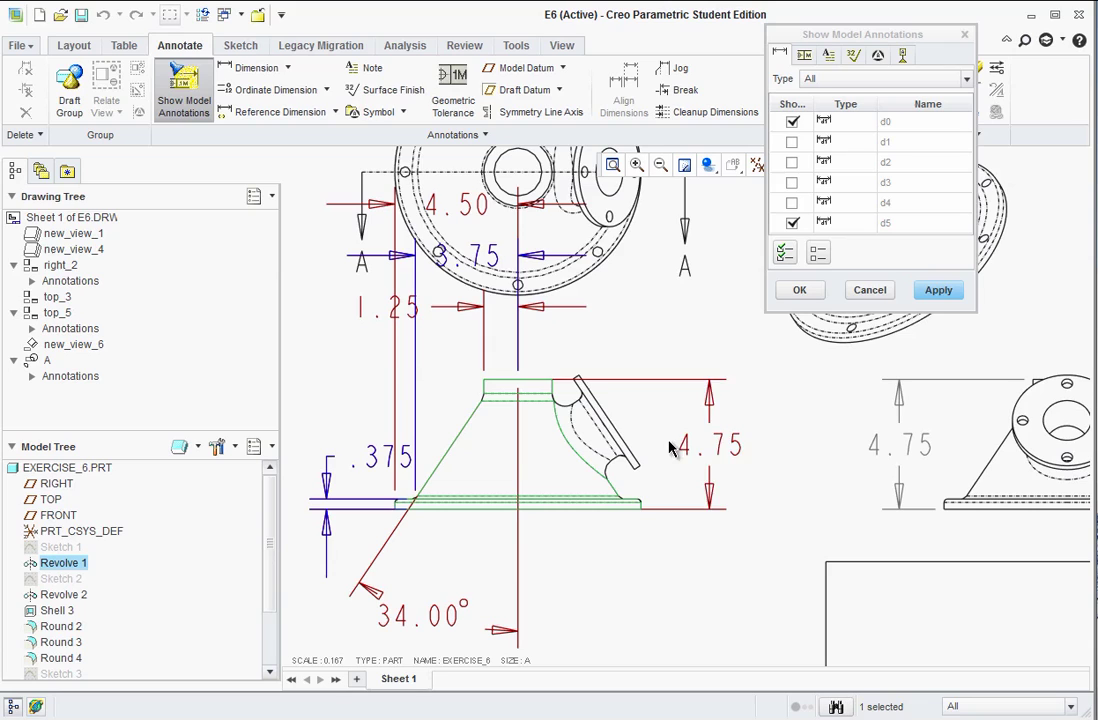
left_click(718, 449)
left_click(450, 612)
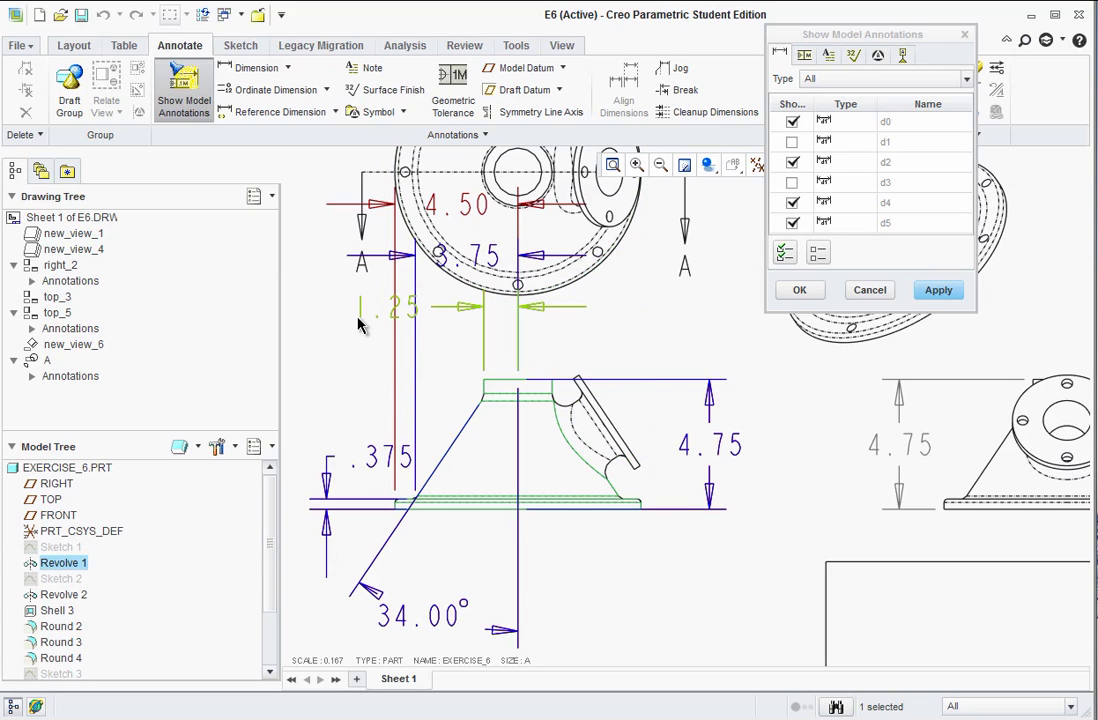
left_click(936, 291)
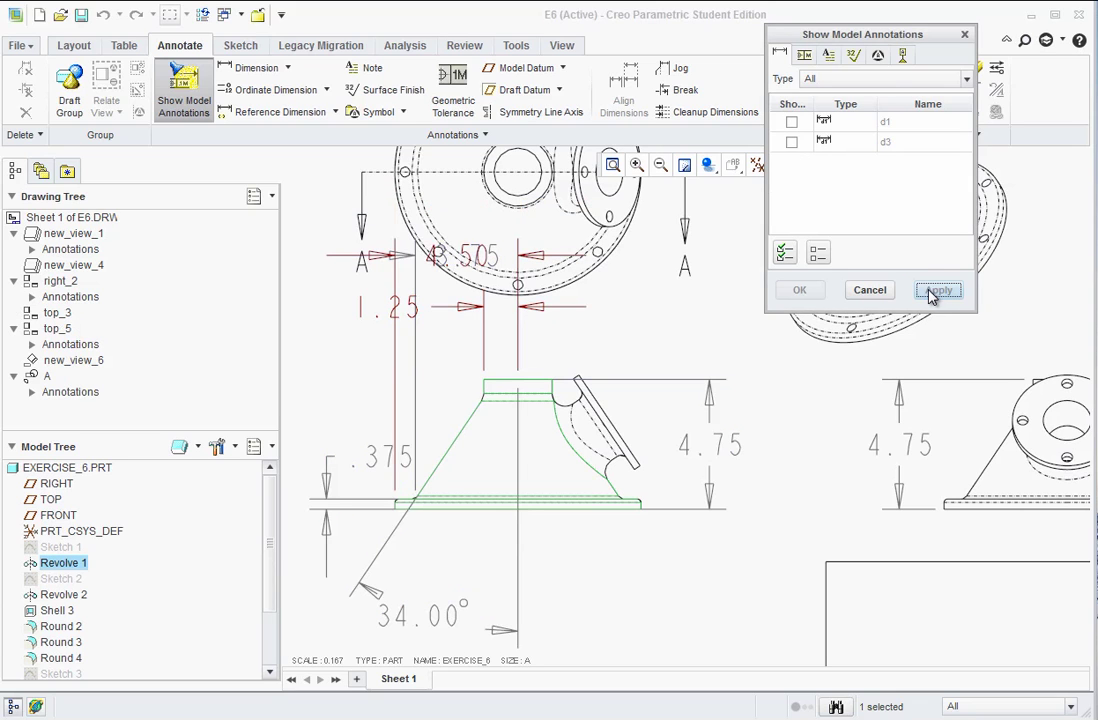
left_click(876, 56)
left_click(869, 290)
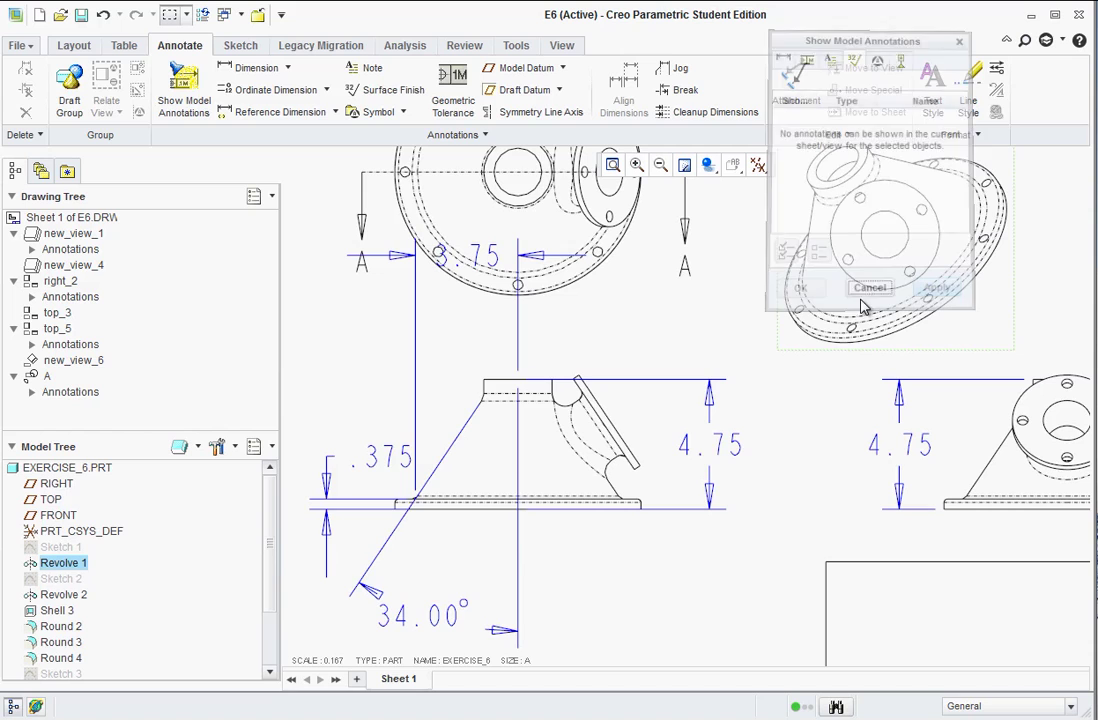
Delete the right view's height dimension, and move the front view's 3.75 dimension into the gap beneath the top view
scroll(752, 554, "up", 2)
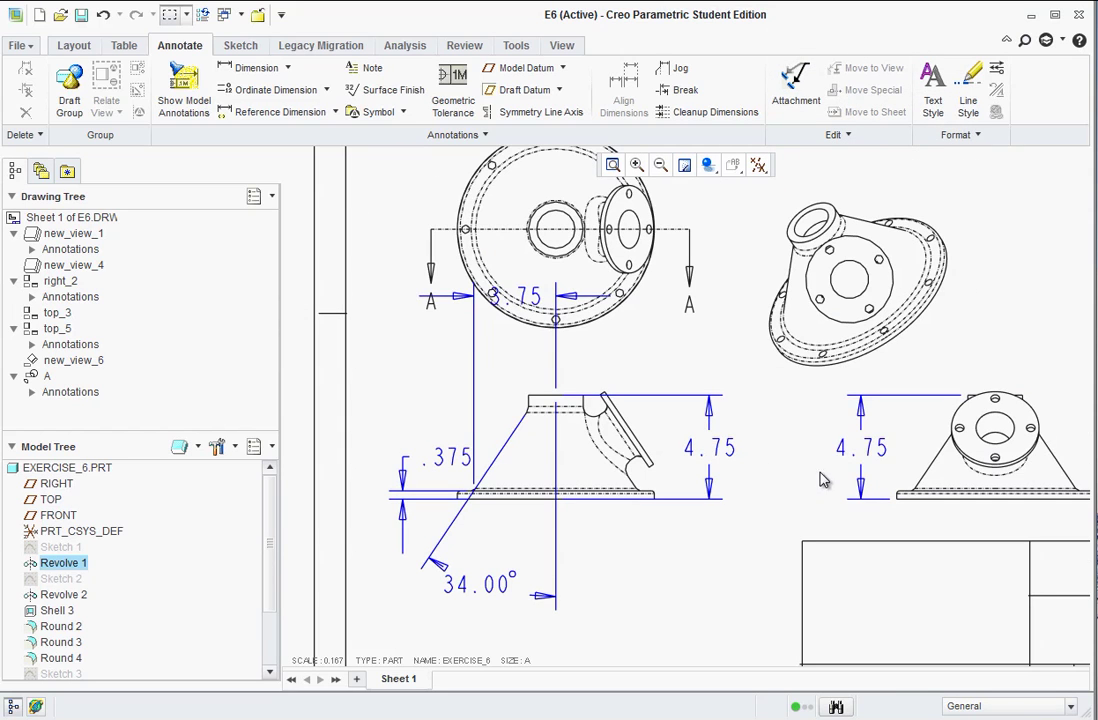
left_click(869, 451)
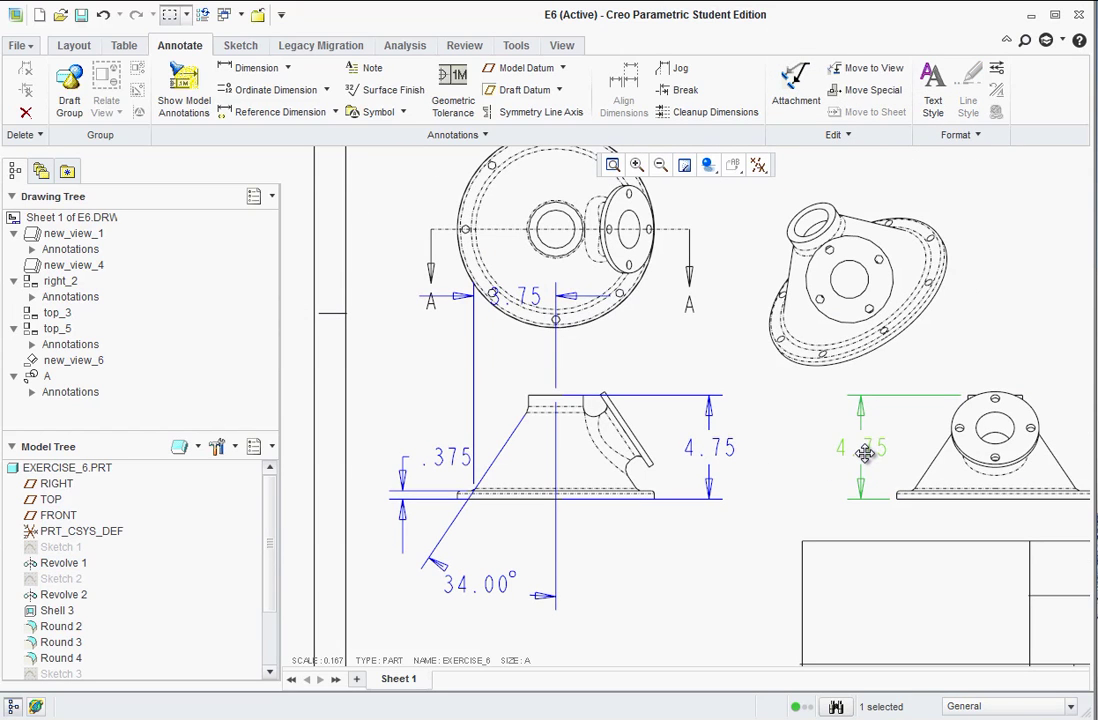
key("Delete")
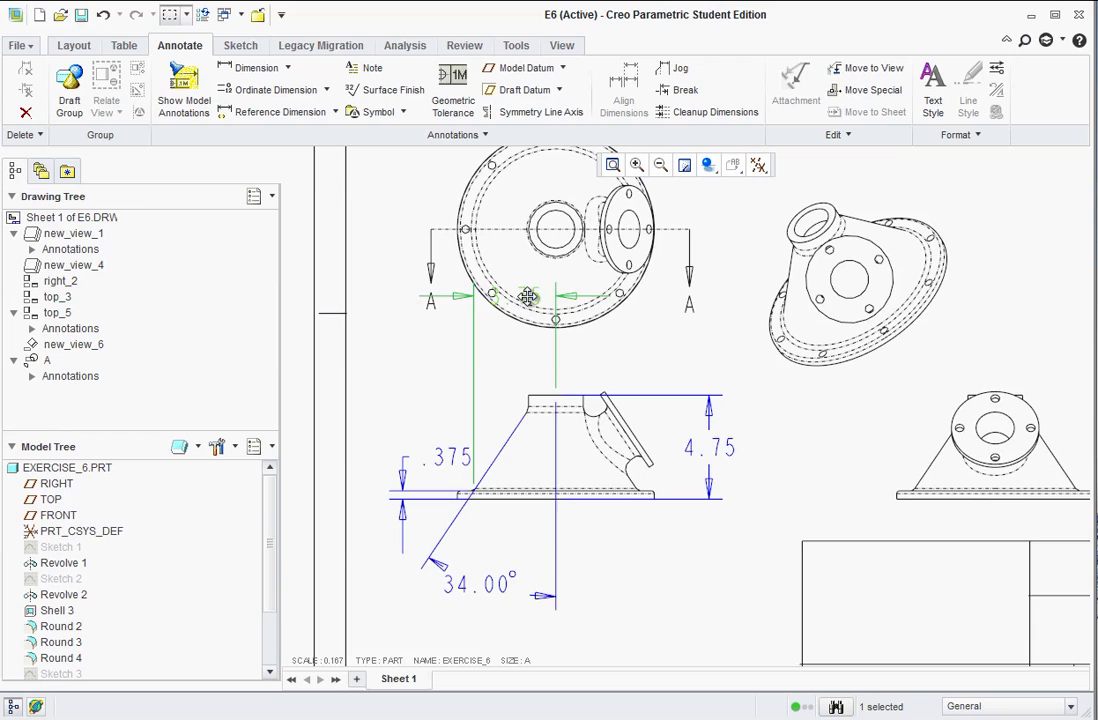
left_click_drag(527, 297, 527, 372)
left_click(421, 392)
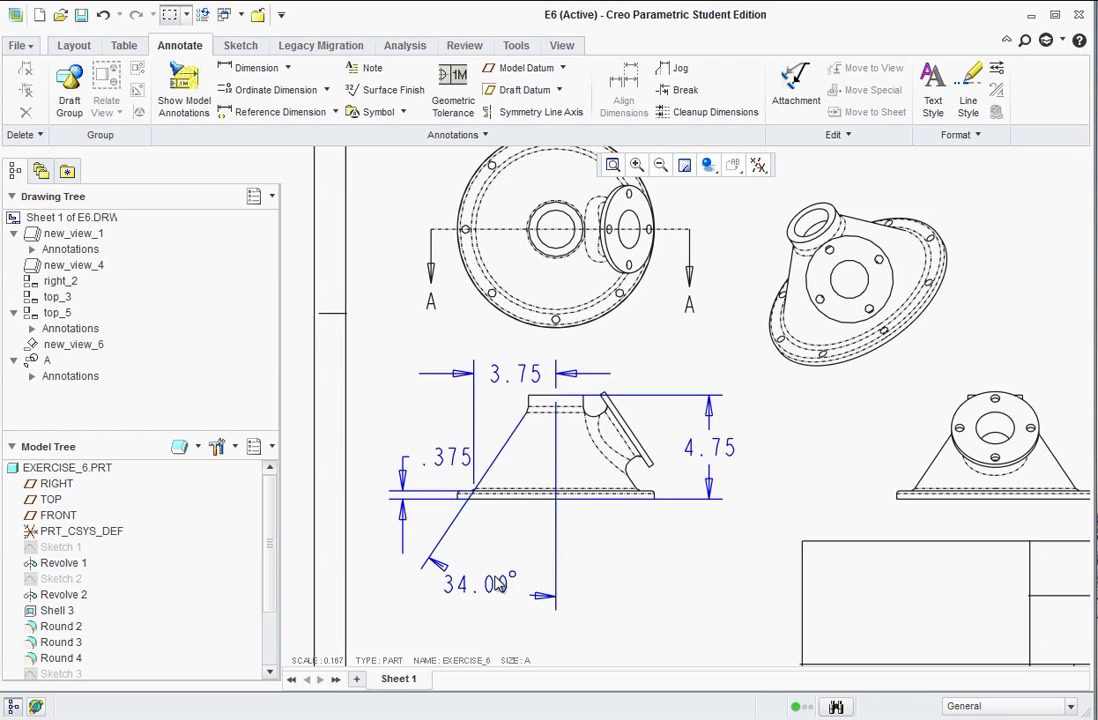
Review the general properties and display settings of the front view's overall height dimension without changing them
double_click(716, 448)
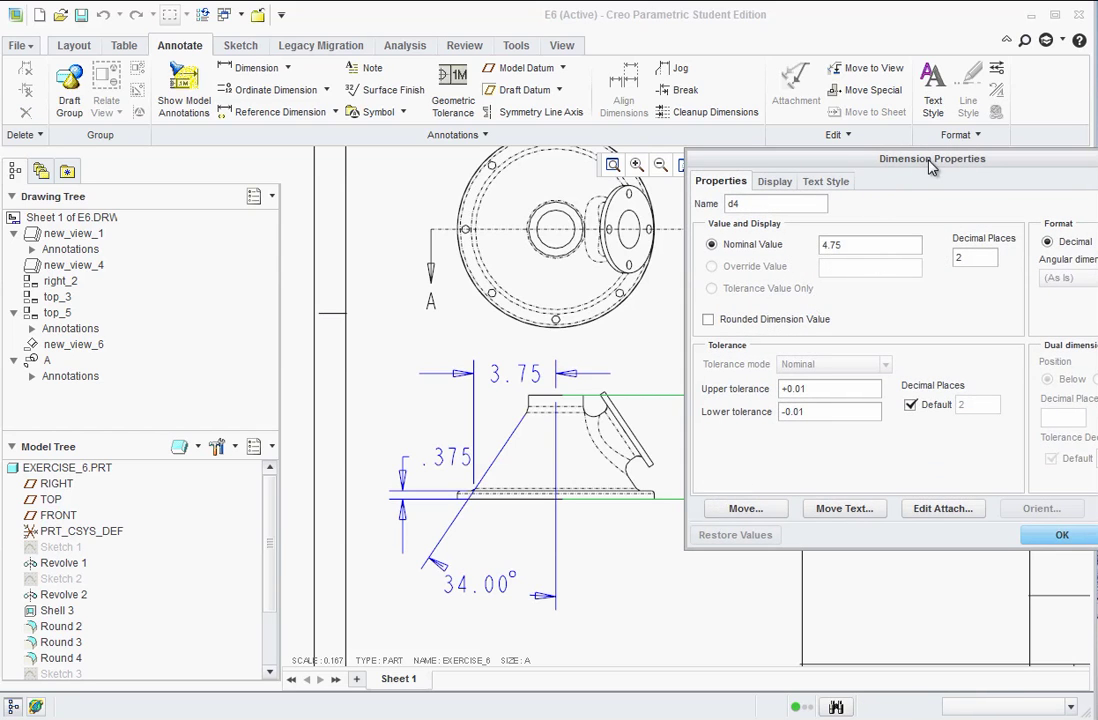
left_click_drag(930, 166, 721, 93)
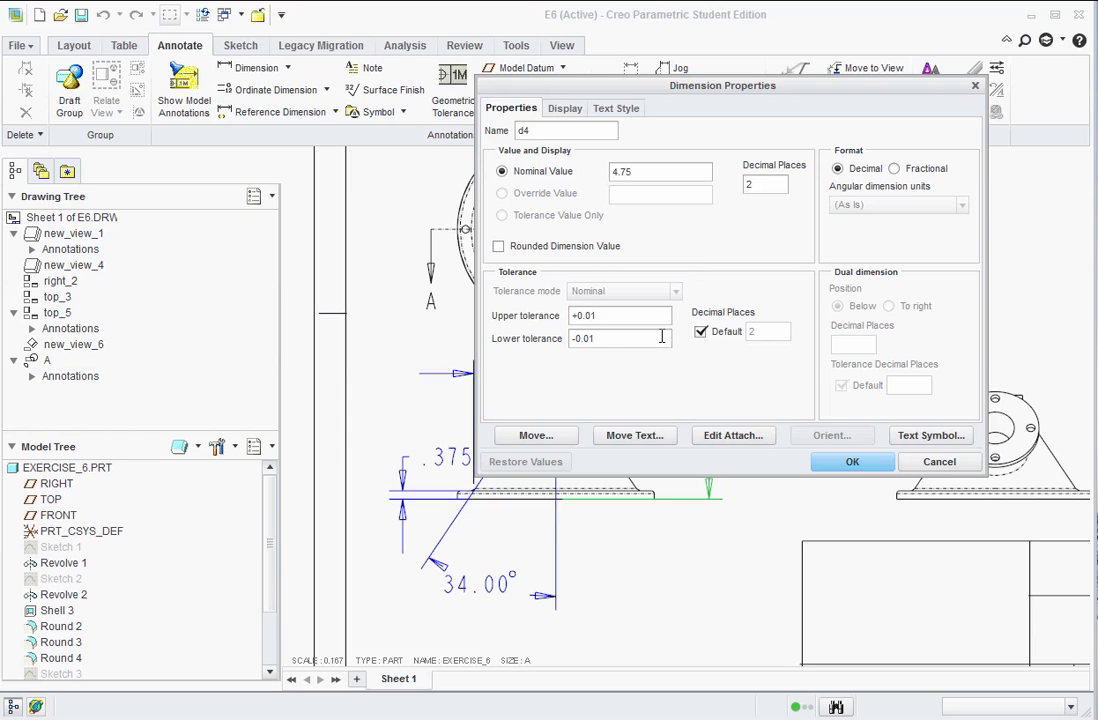
mouse_move(770, 94)
left_mouse_down()
mouse_move(681, 245)
mouse_move(769, 103)
left_mouse_up()
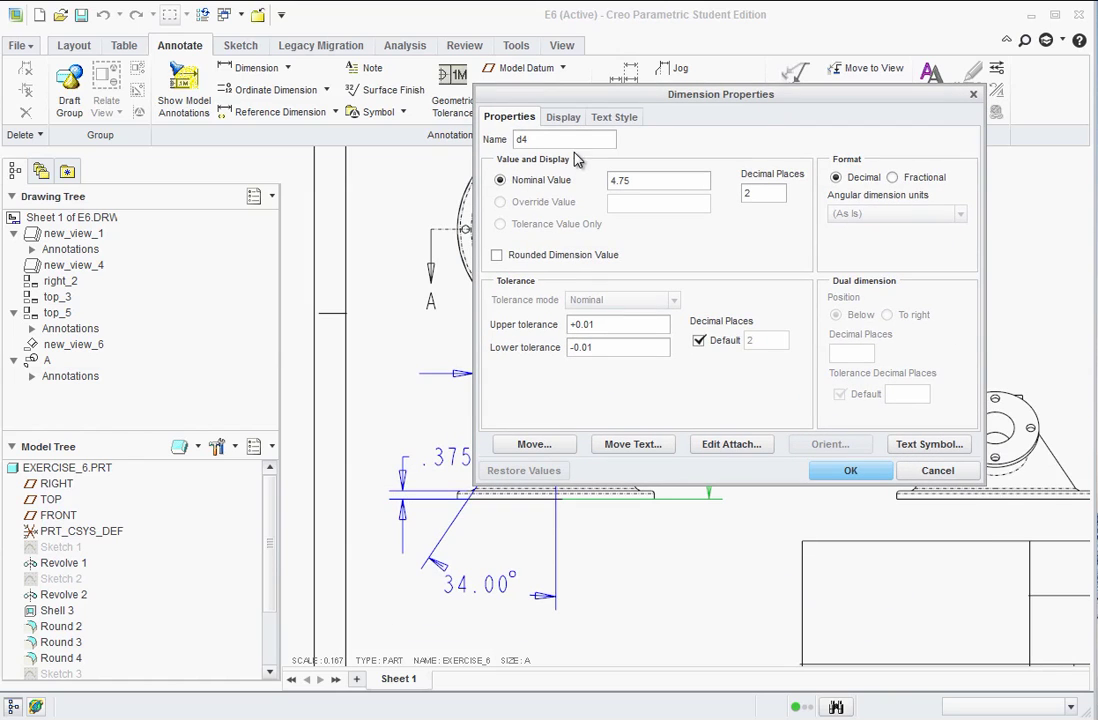
left_click(564, 118)
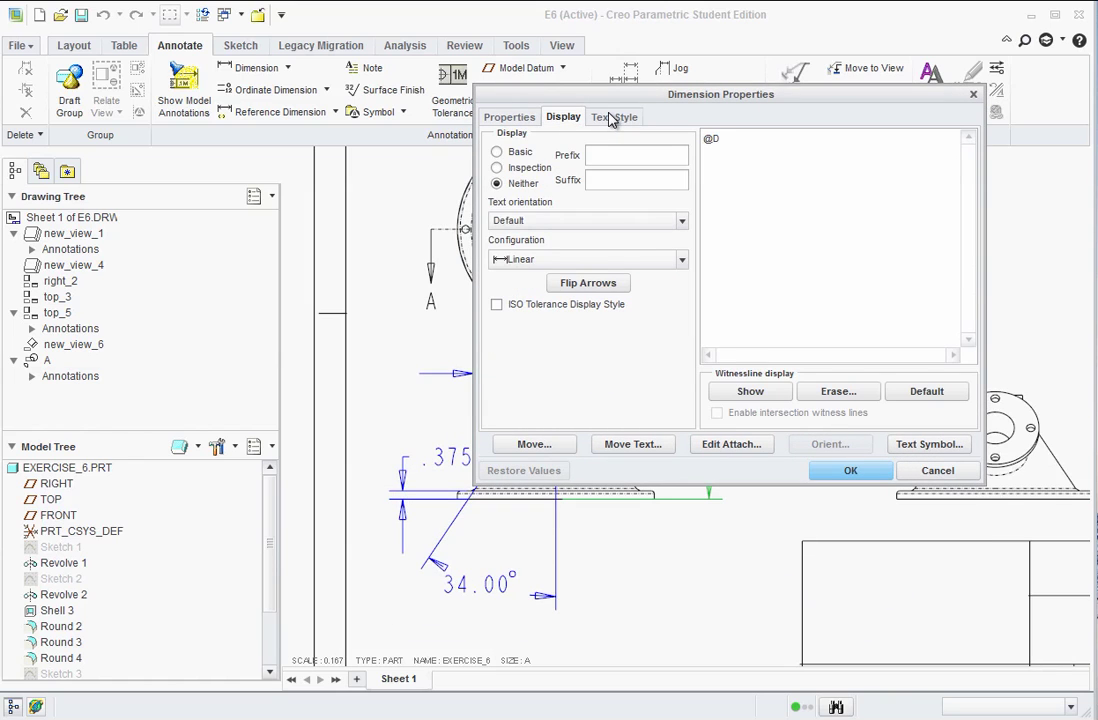
left_click(510, 118)
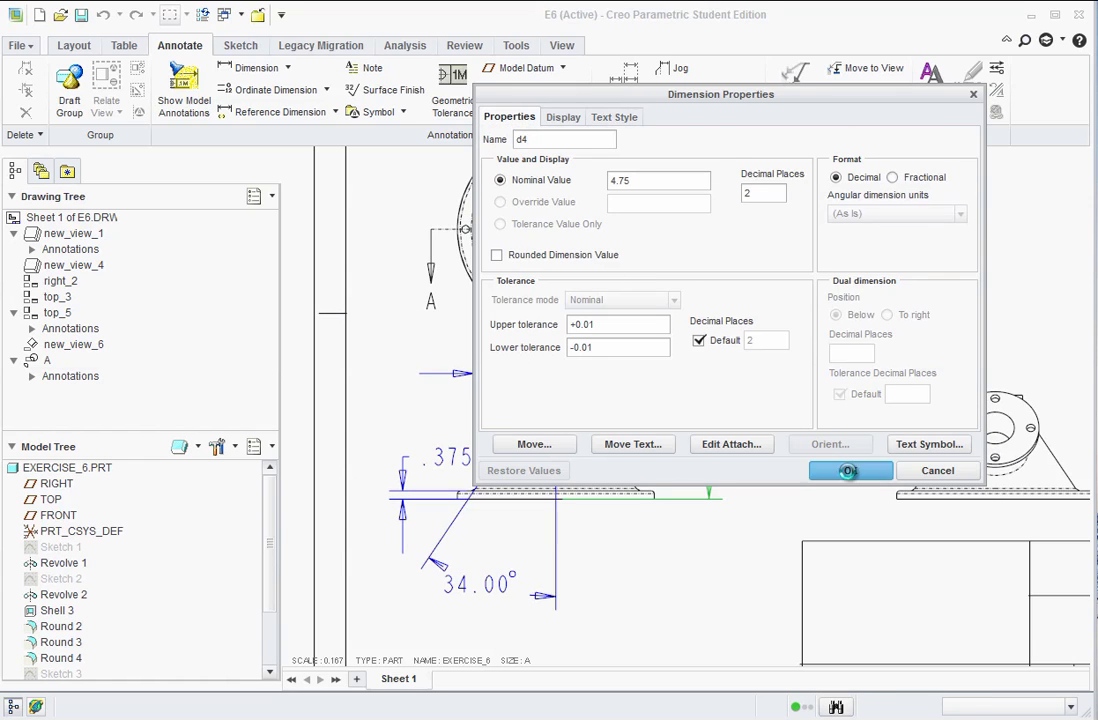
left_click(848, 470)
left_click(779, 530)
scroll(700, 445, "down", 2)
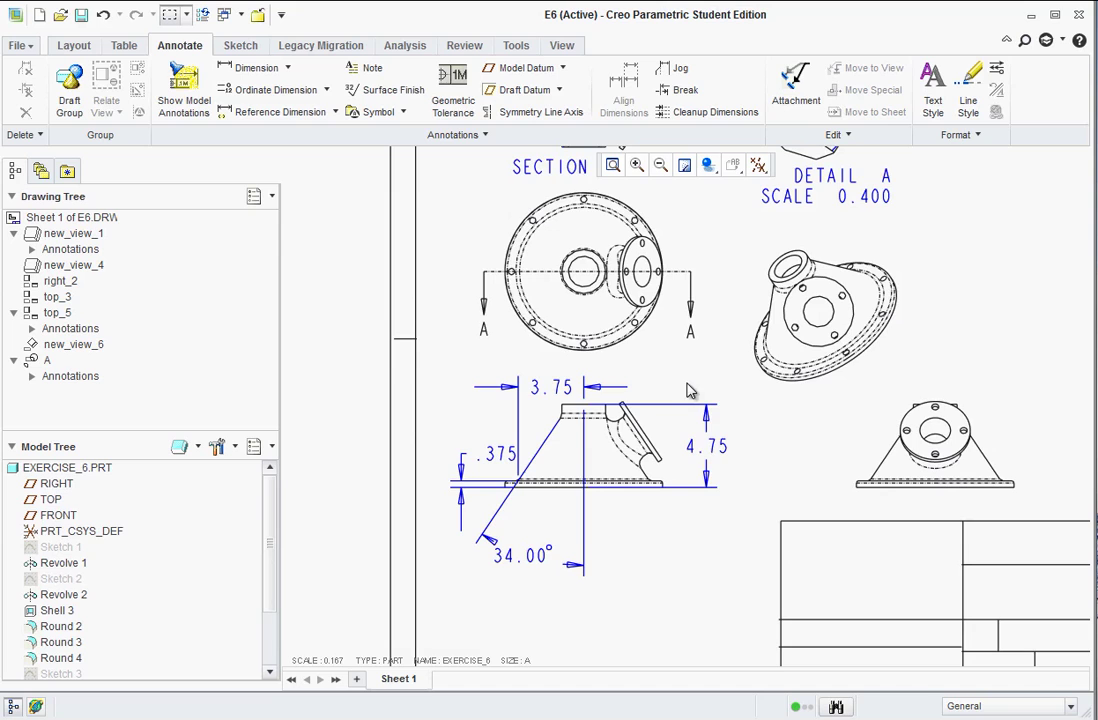
Move the 34.00° cone angle dimension from the front view to the section A-A view
scroll(684, 377, "down", 1)
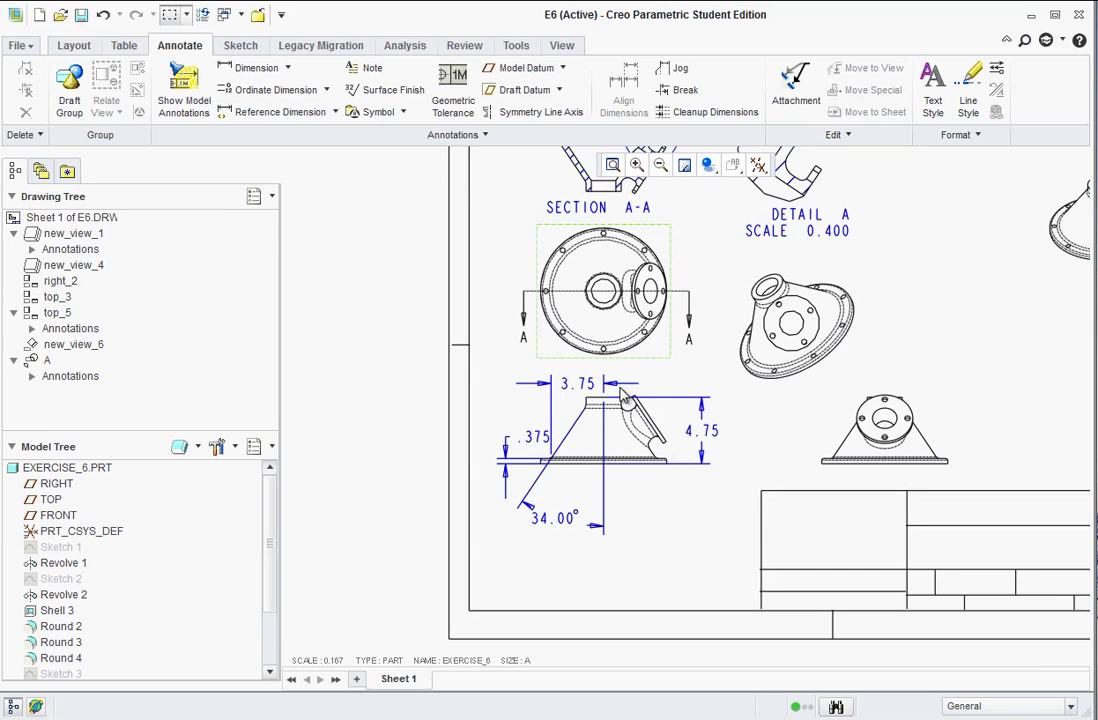
scroll(631, 376, "down", 1)
scroll(590, 215, "up", 2)
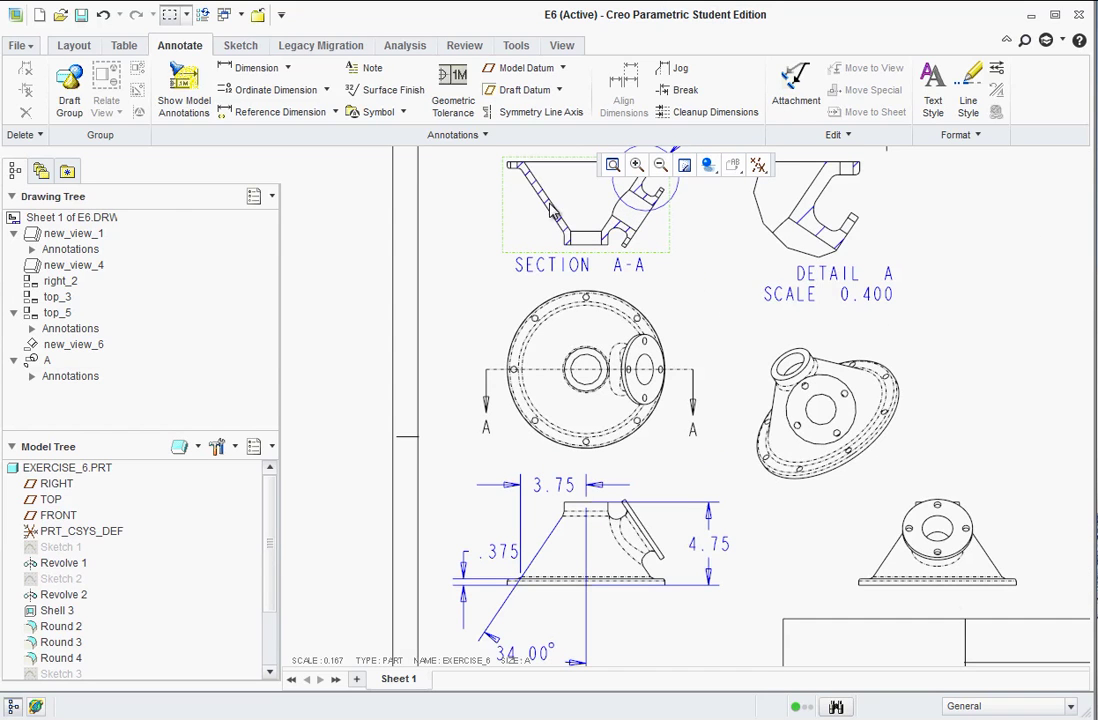
scroll(586, 560, "down", 1)
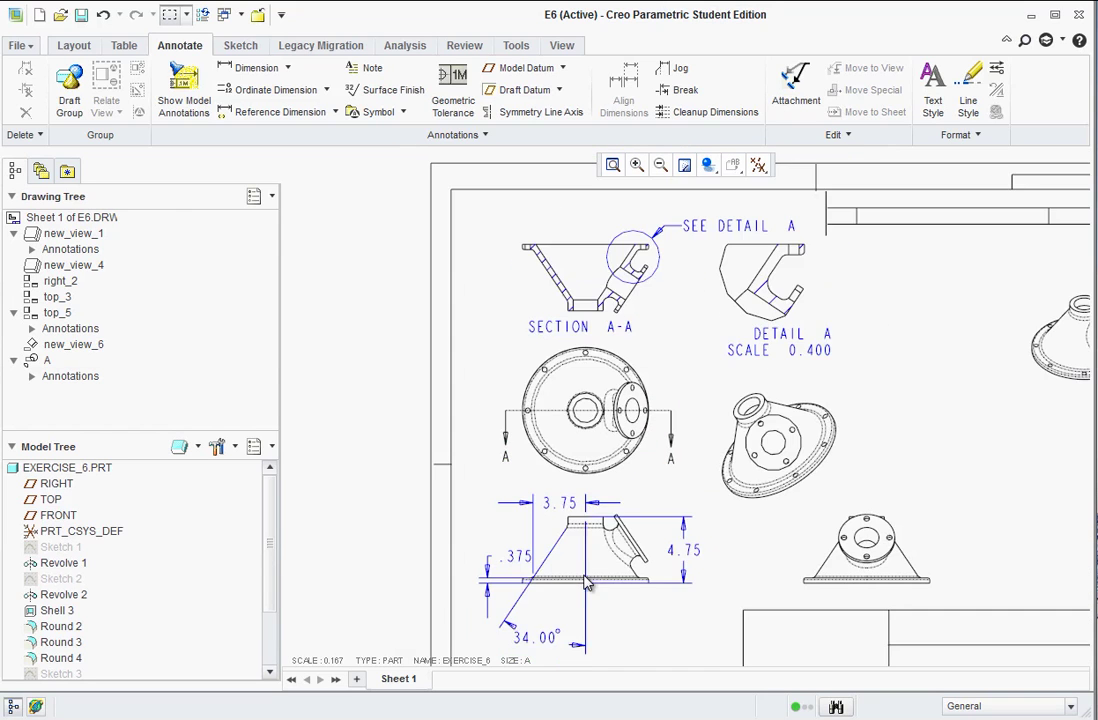
left_click(538, 638)
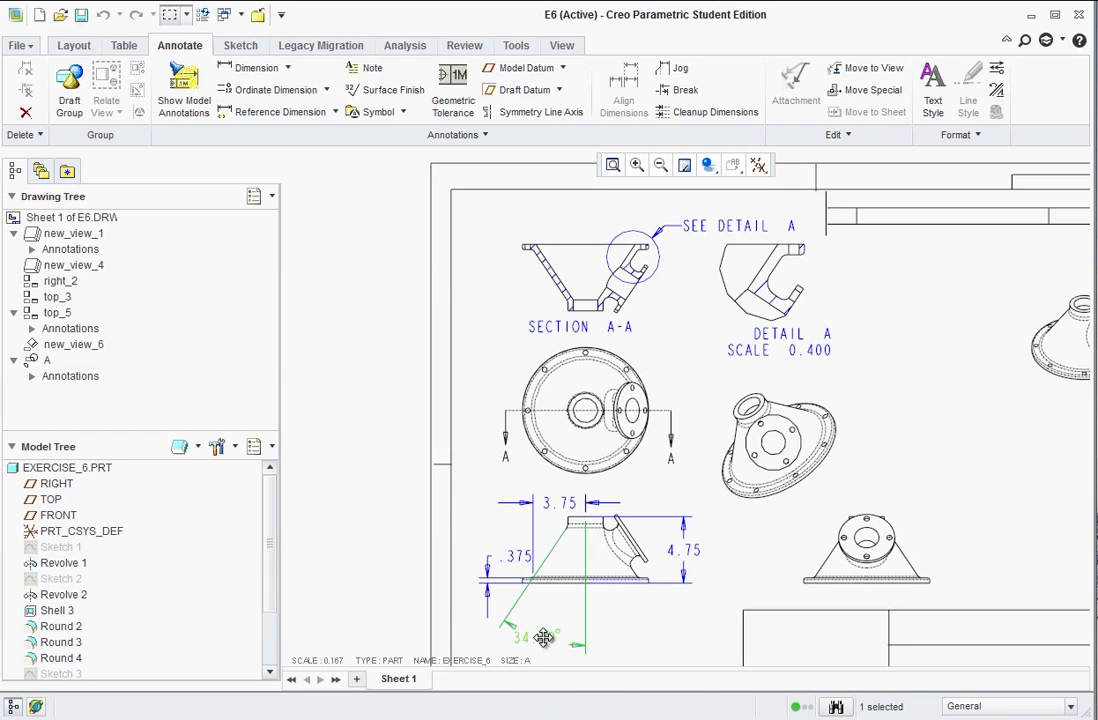
right_click(545, 640)
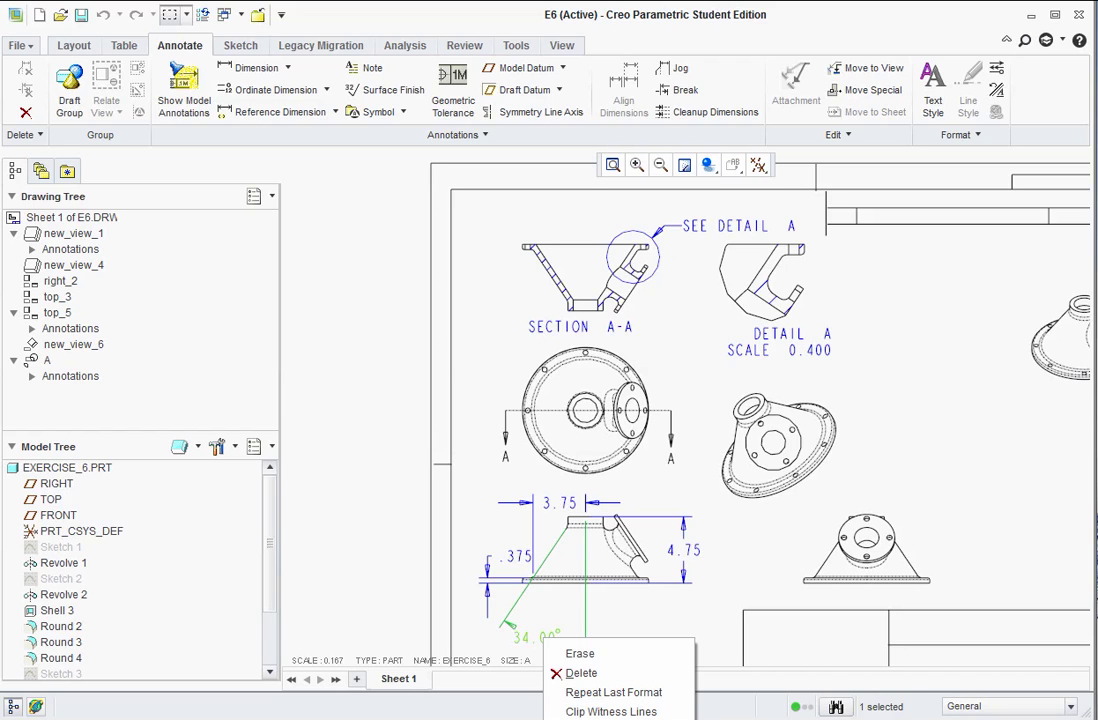
left_click(610, 718)
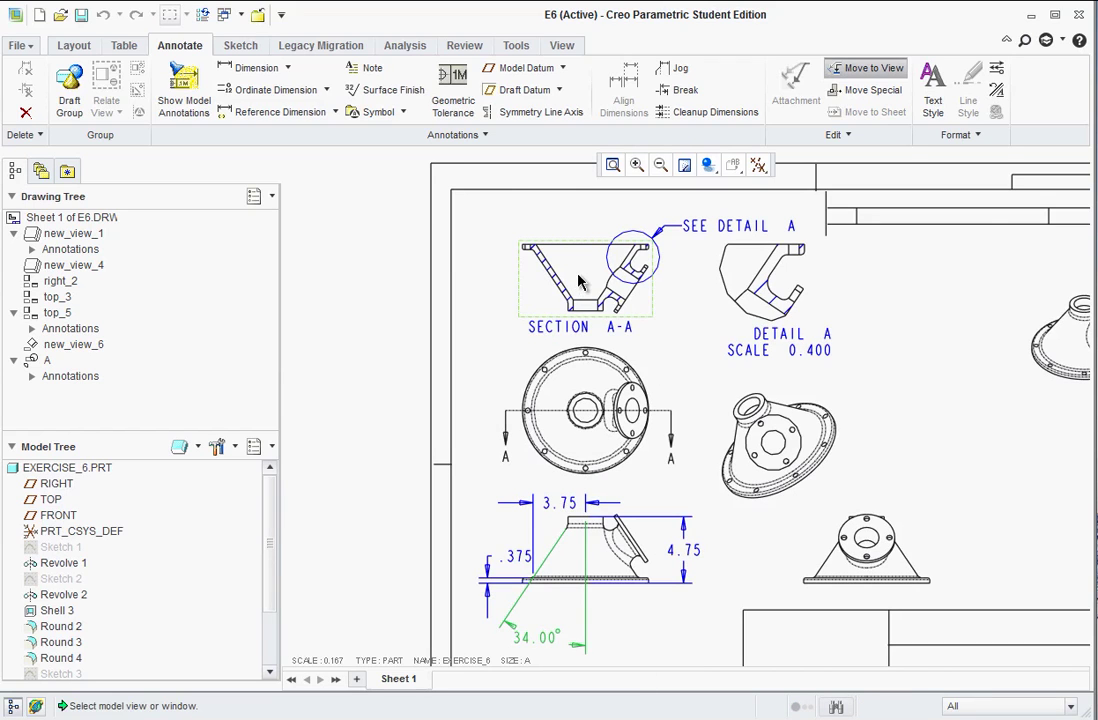
left_click(585, 288)
left_click(711, 409)
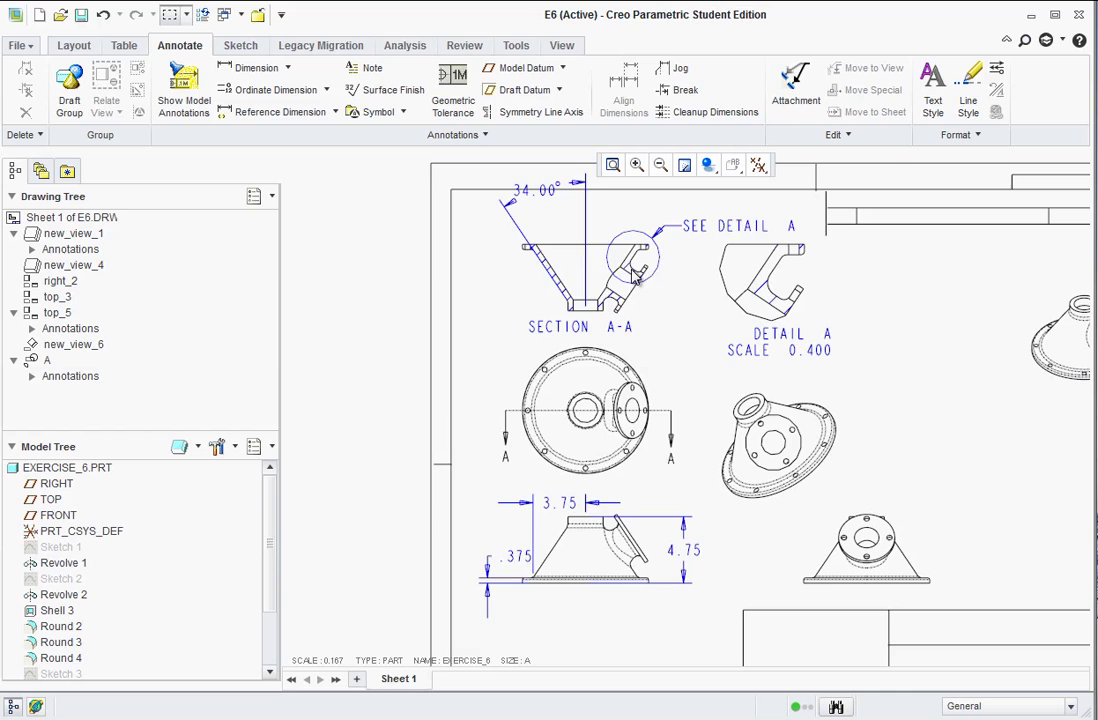
Reposition the cone angle dimension so its text sits outside section A-A, beside the flange's upper-left end
left_click(543, 206)
left_click_drag(543, 206, 555, 216)
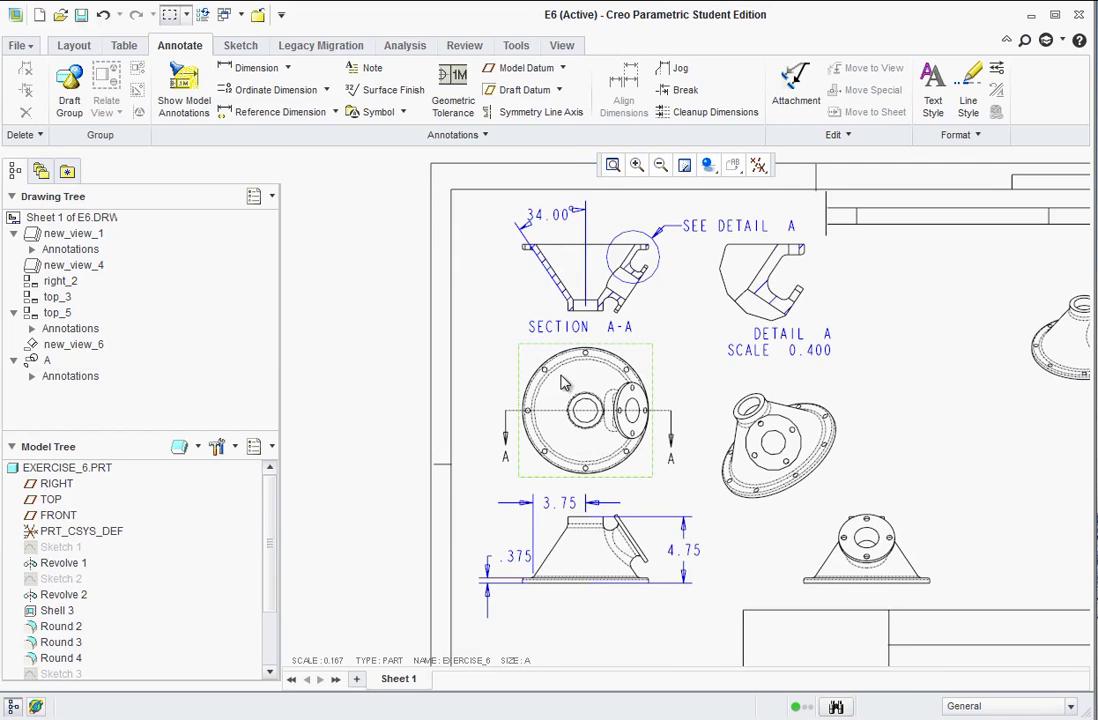
scroll(563, 227, "down", 3)
left_click(530, 207)
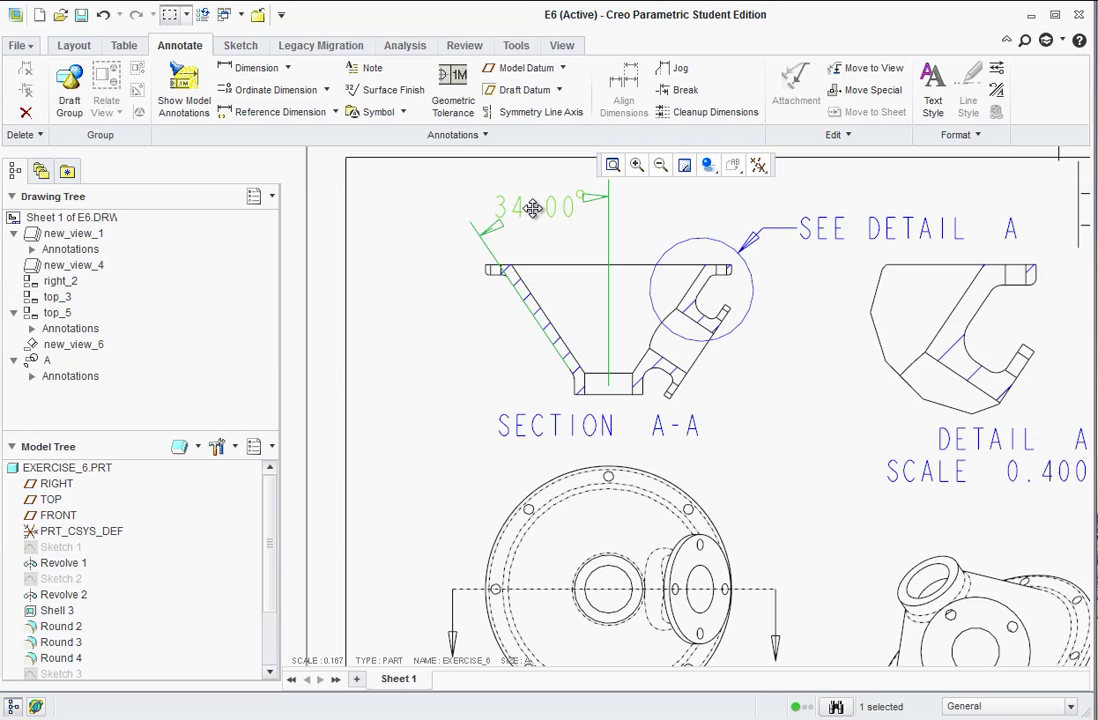
double_click(532, 210)
key("Escape")
left_click_drag(525, 206, 396, 264)
scroll(545, 480, "up", 3)
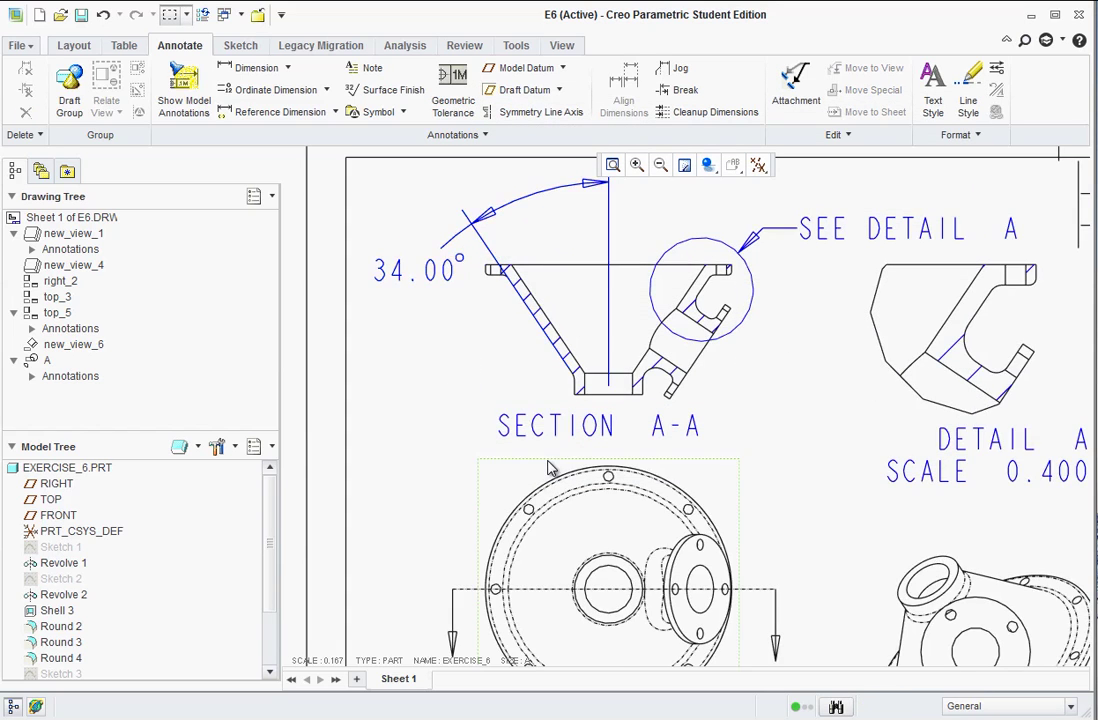
Add a new-reference radius dimension to the flange's outer circle in the top view, placed outside its upper-left edge
scroll(530, 575, "down", 2)
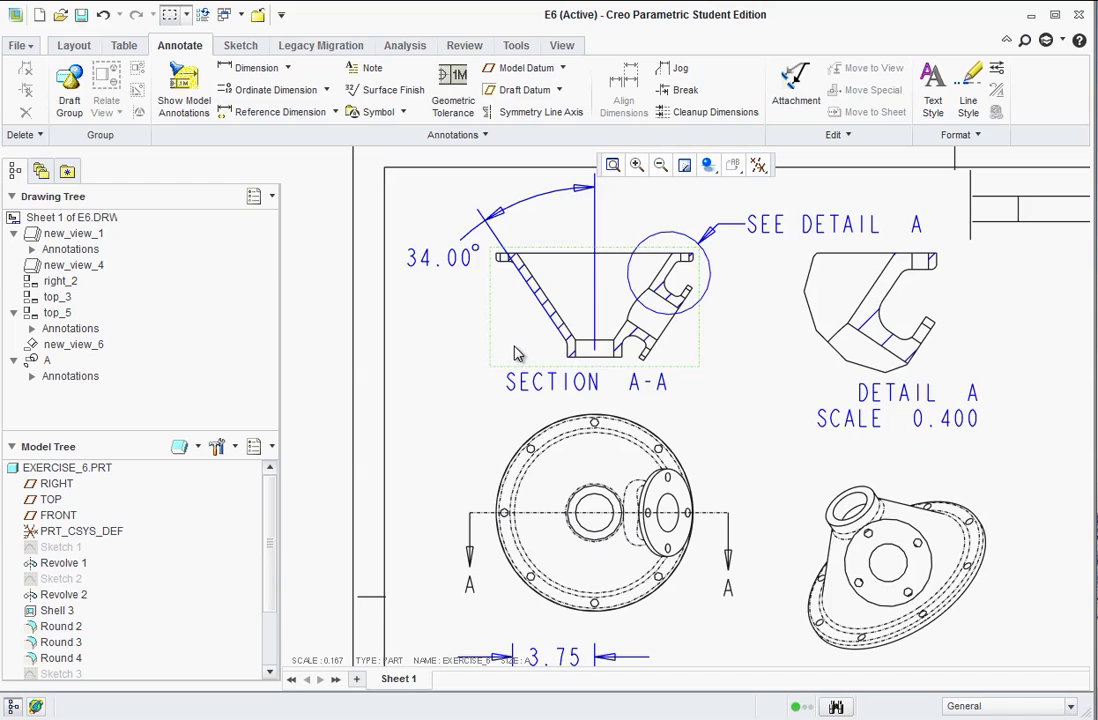
scroll(510, 510, "down", 1)
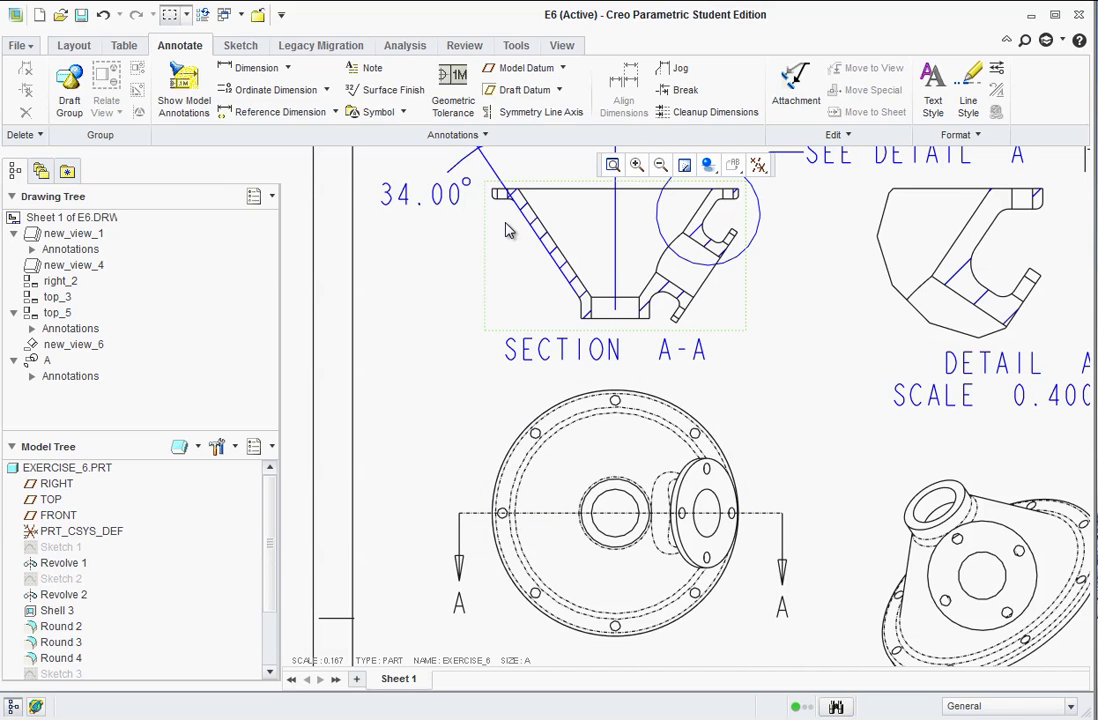
left_click(287, 67)
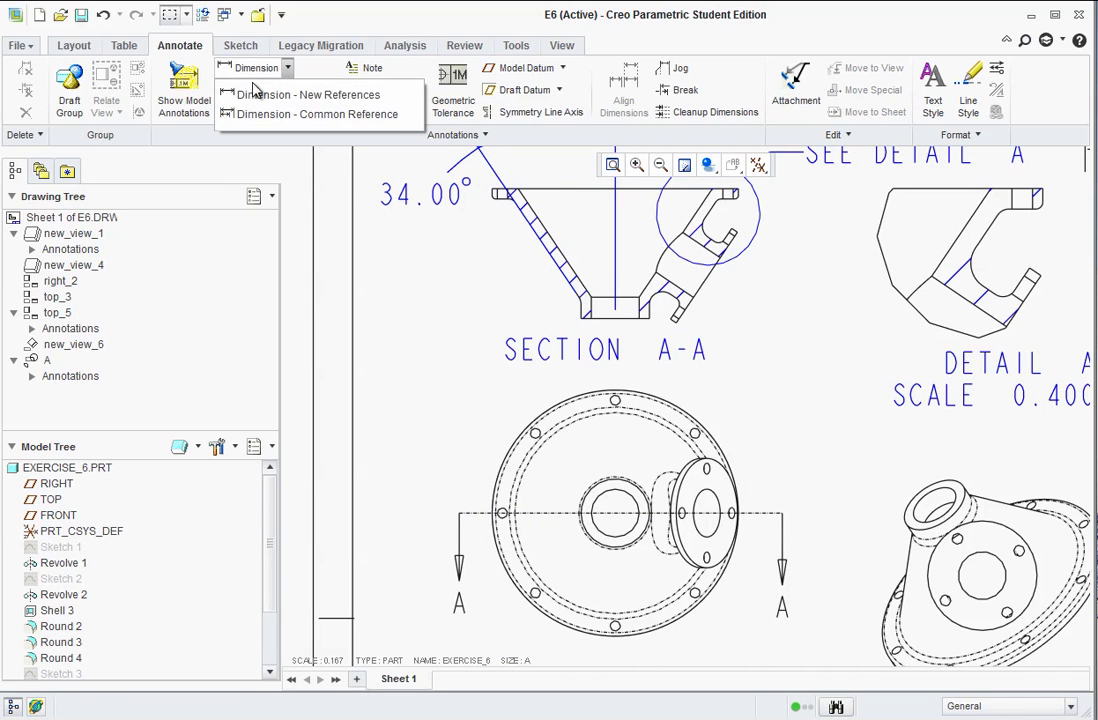
left_click(252, 95)
scroll(500, 450, "down", 2)
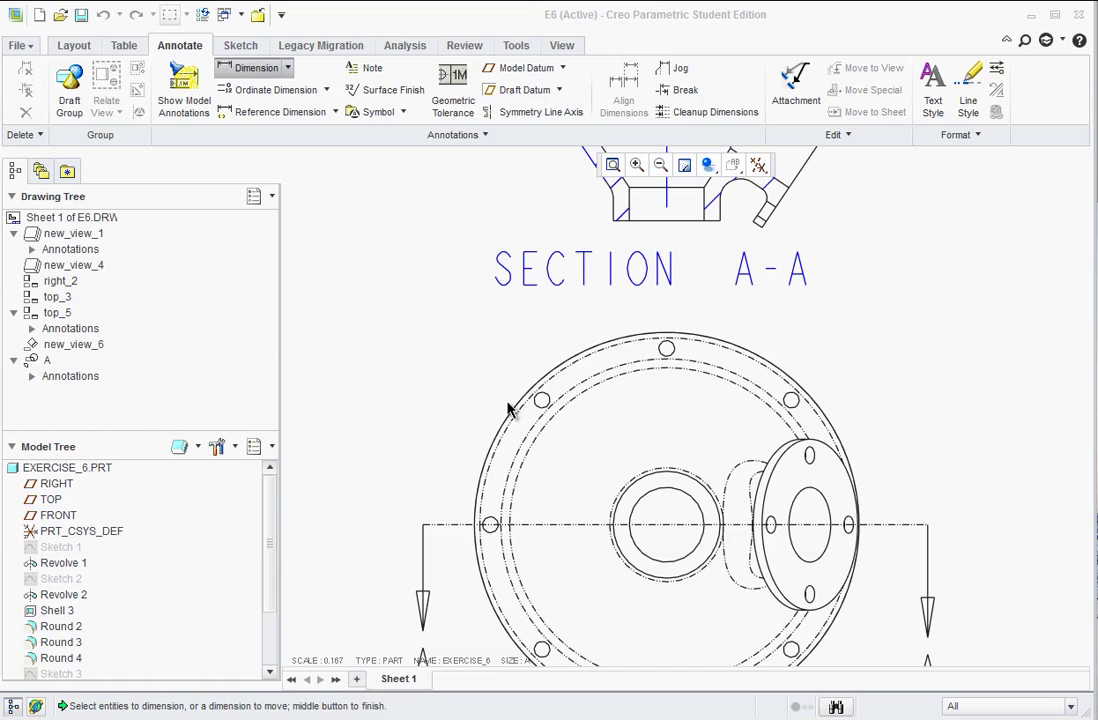
left_click(513, 414)
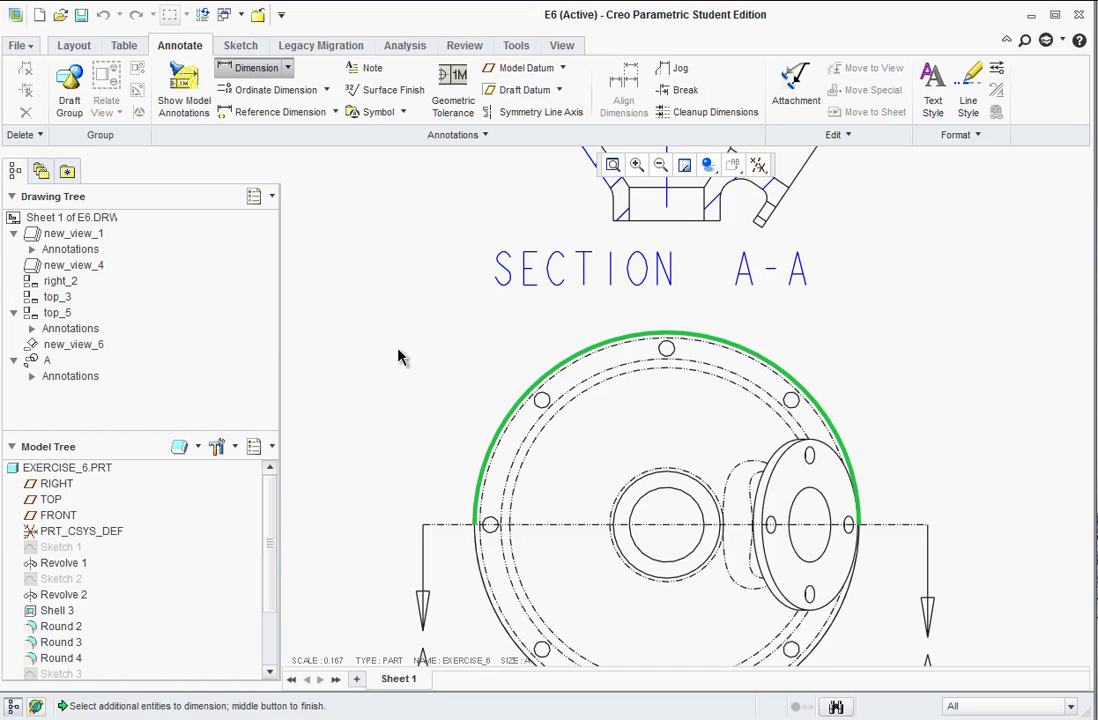
middle_click(335, 352)
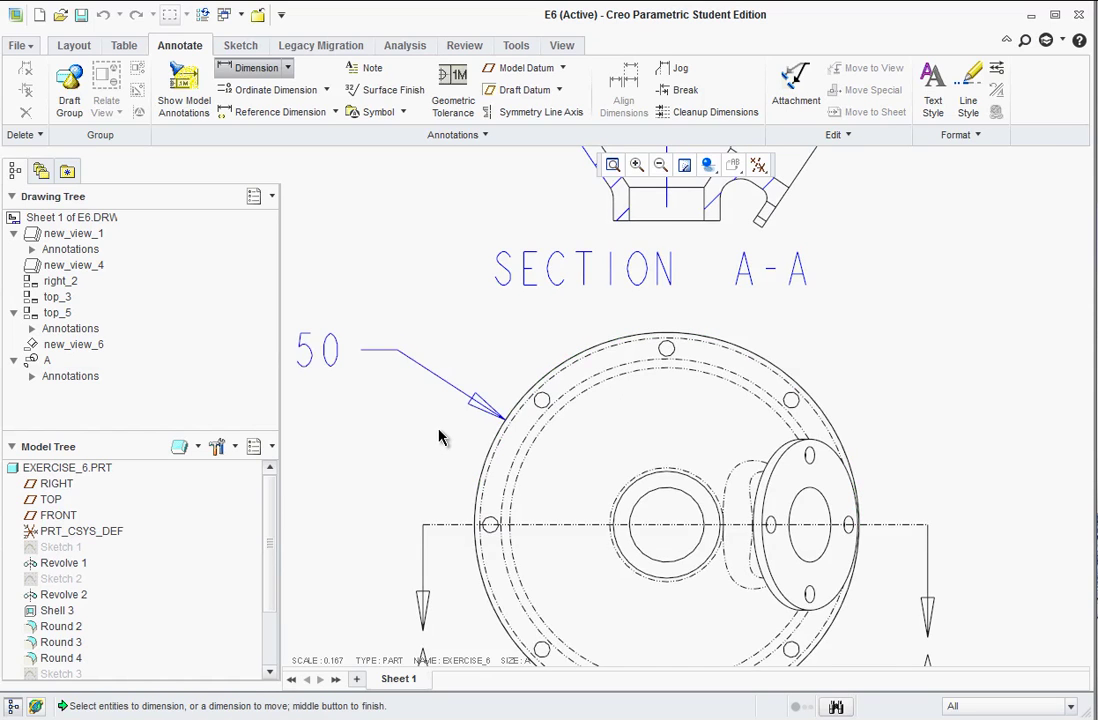
scroll(441, 439, "up", 2)
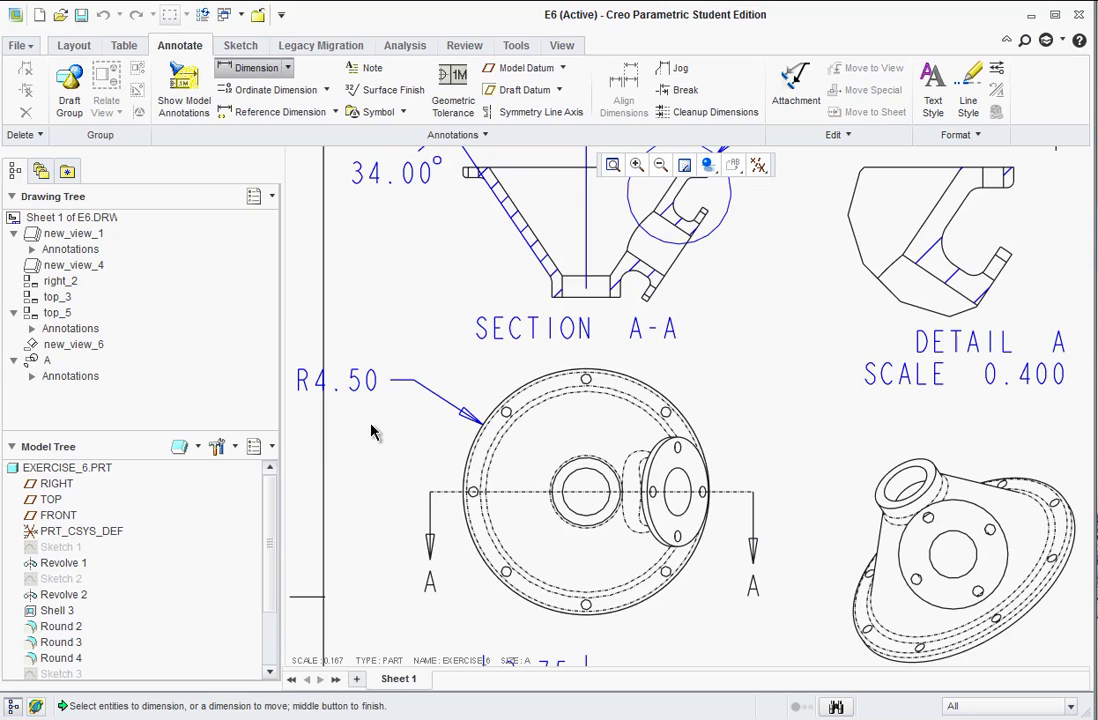
Dimension the diameter of the central bore in the top view, placing it above the flange radius dimension
left_click(574, 484)
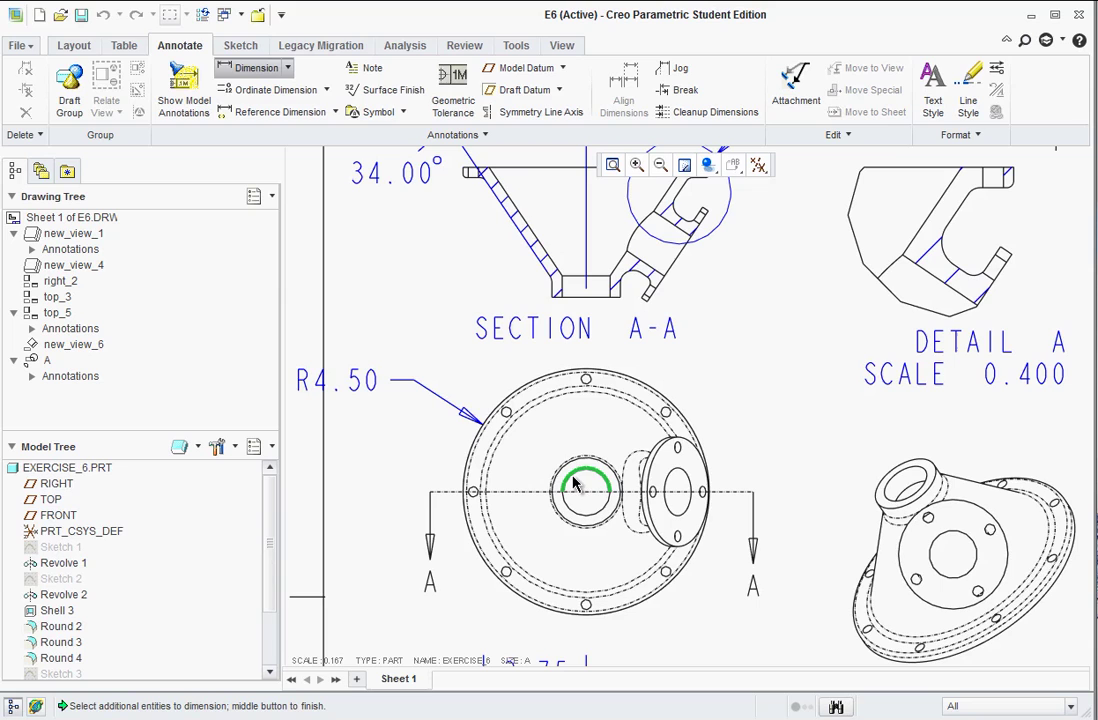
middle_click(332, 284)
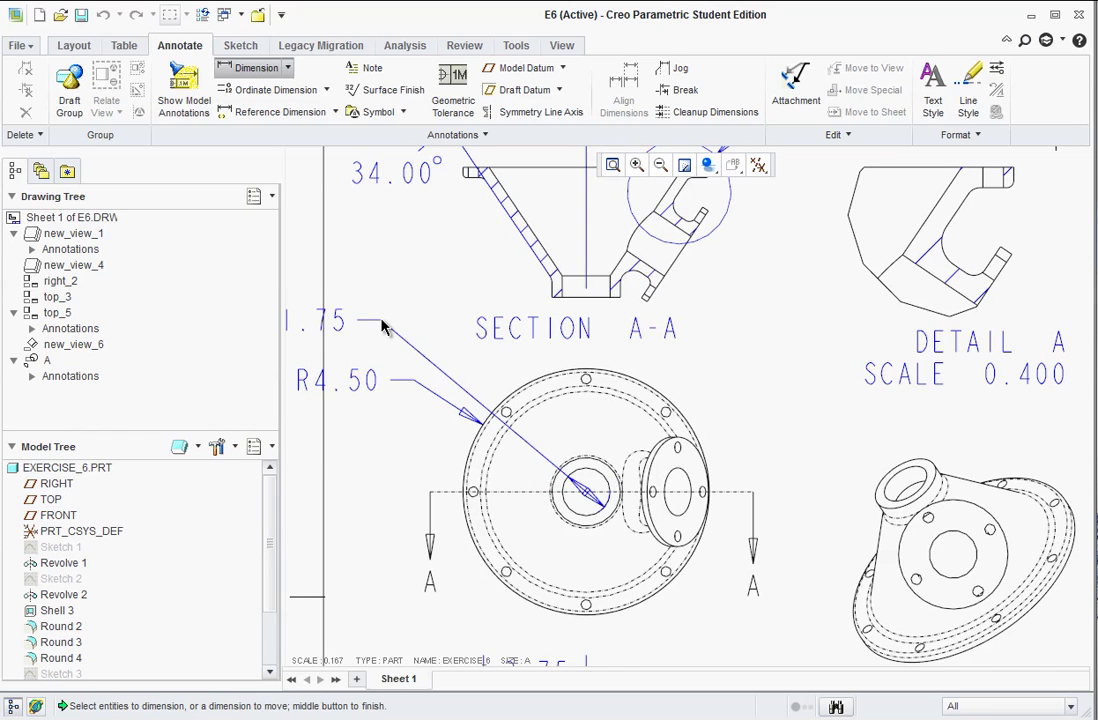
scroll(449, 358, "up", 2)
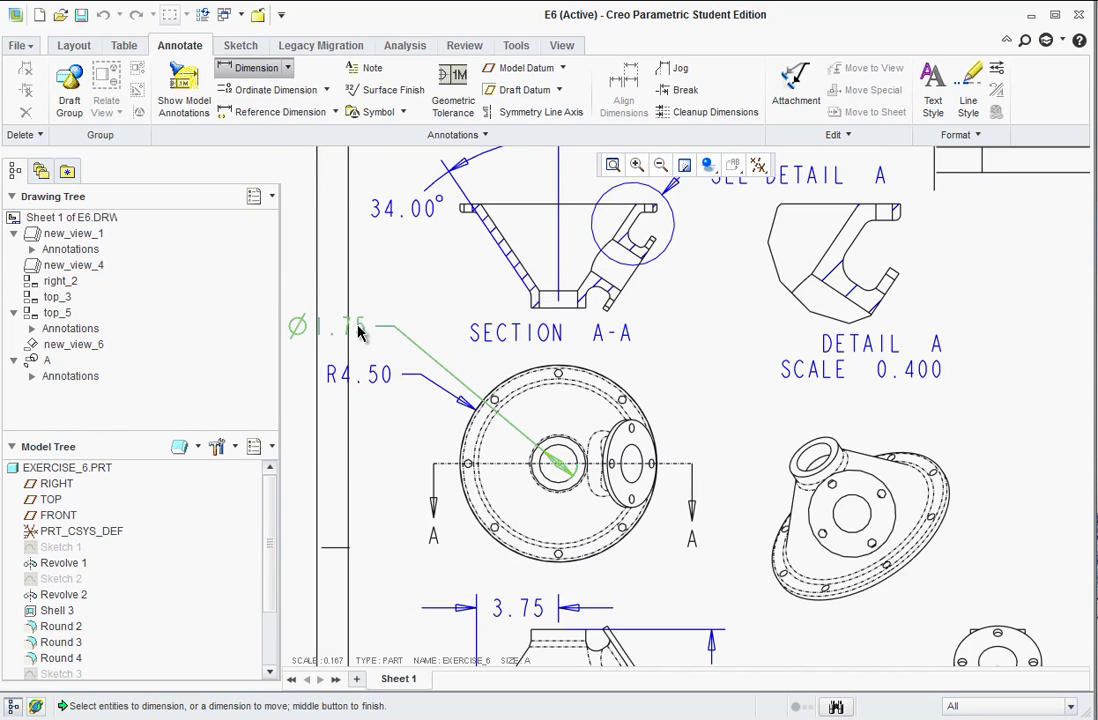
Move the top view's bore diameter and flange radius dimensions inside the sheet border, one above the other near the view
left_click(414, 313)
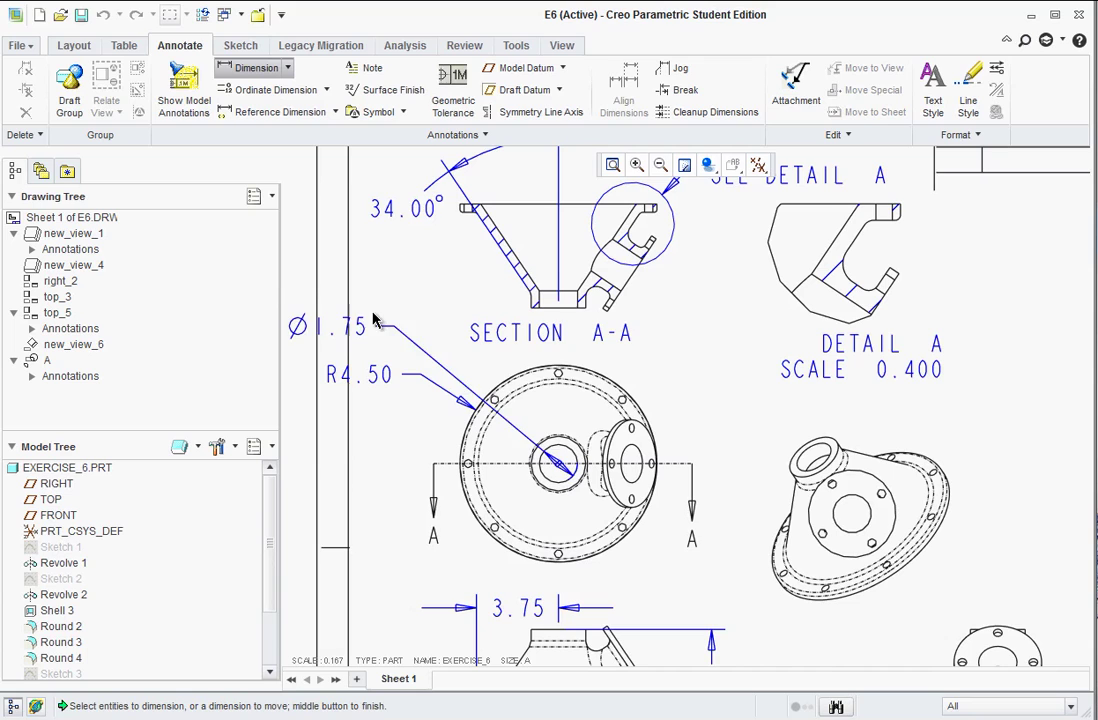
left_click(75, 46)
left_click_drag(340, 326, 408, 340)
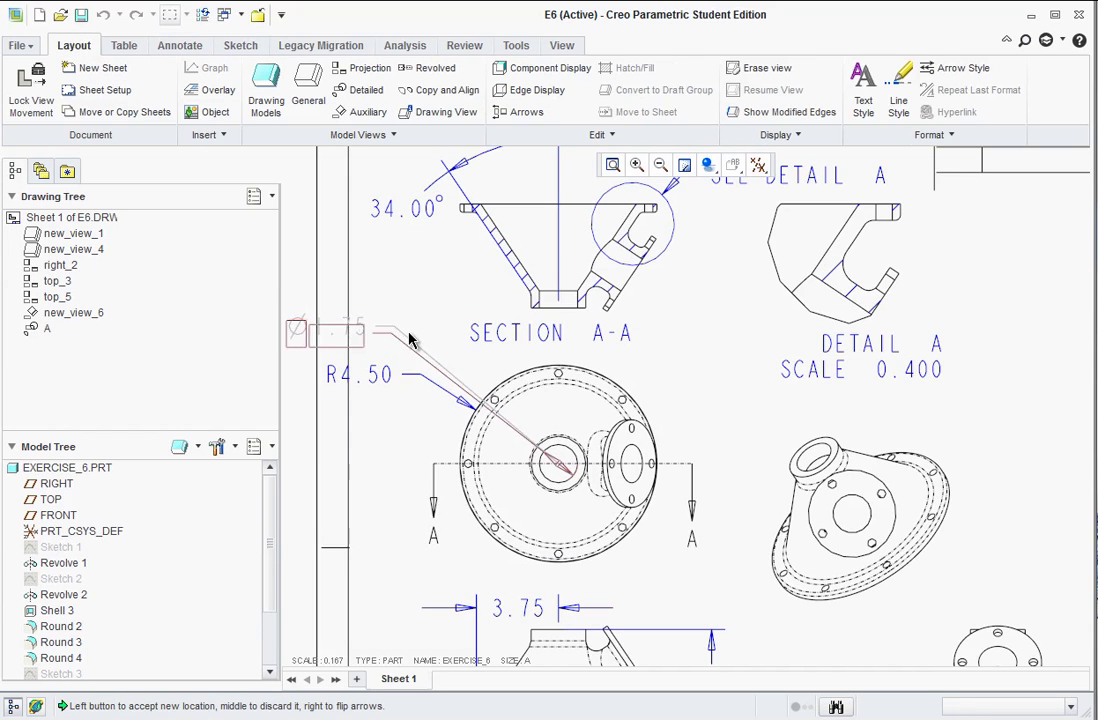
left_click(456, 348)
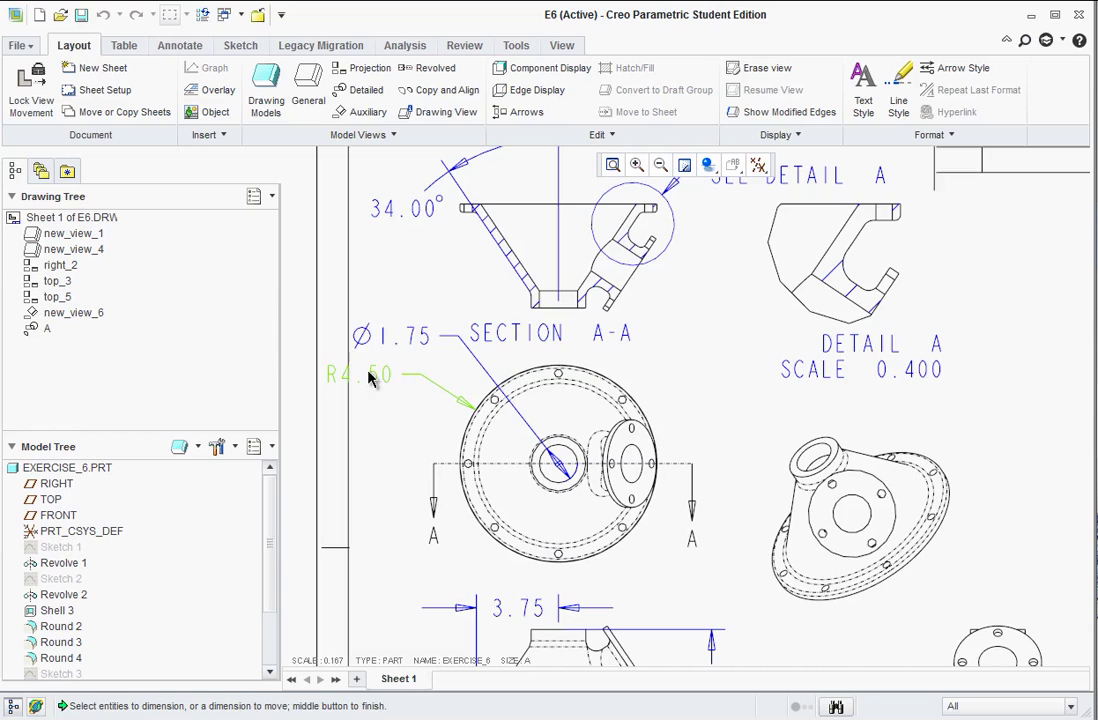
left_click(368, 376)
left_click(446, 368)
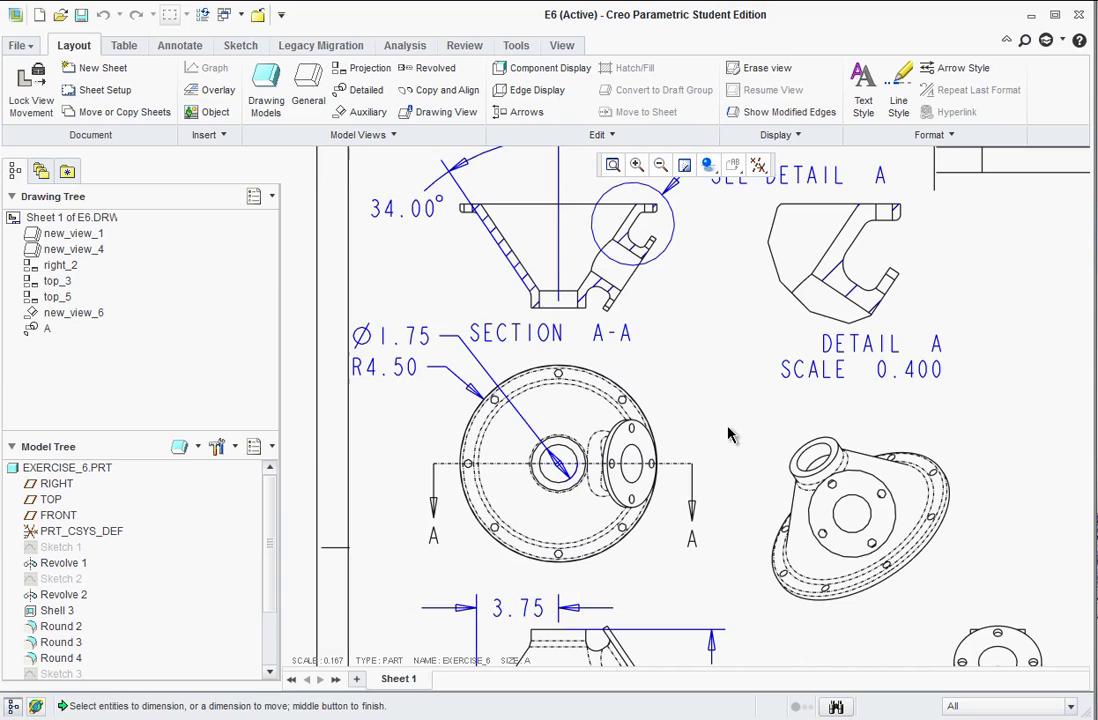
Add a horizontal note without leader reading EXERCISE 6 in the title block's upper cell, and finish creating notes
scroll(737, 435, "up", 4)
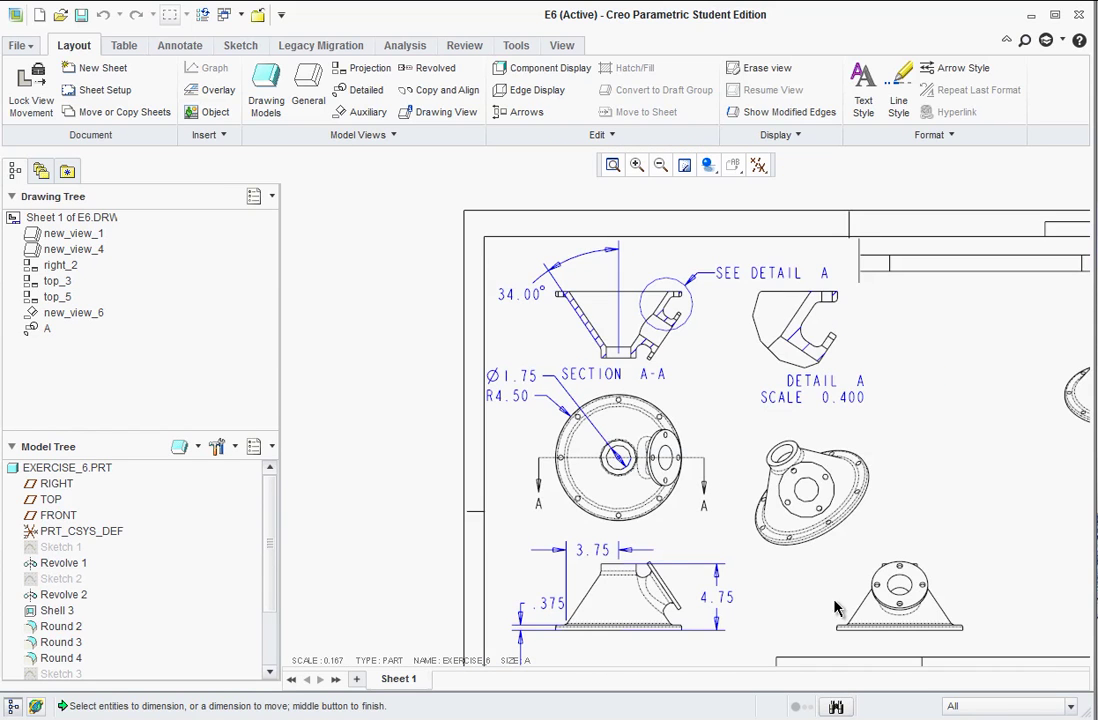
scroll(930, 600, "up", 4)
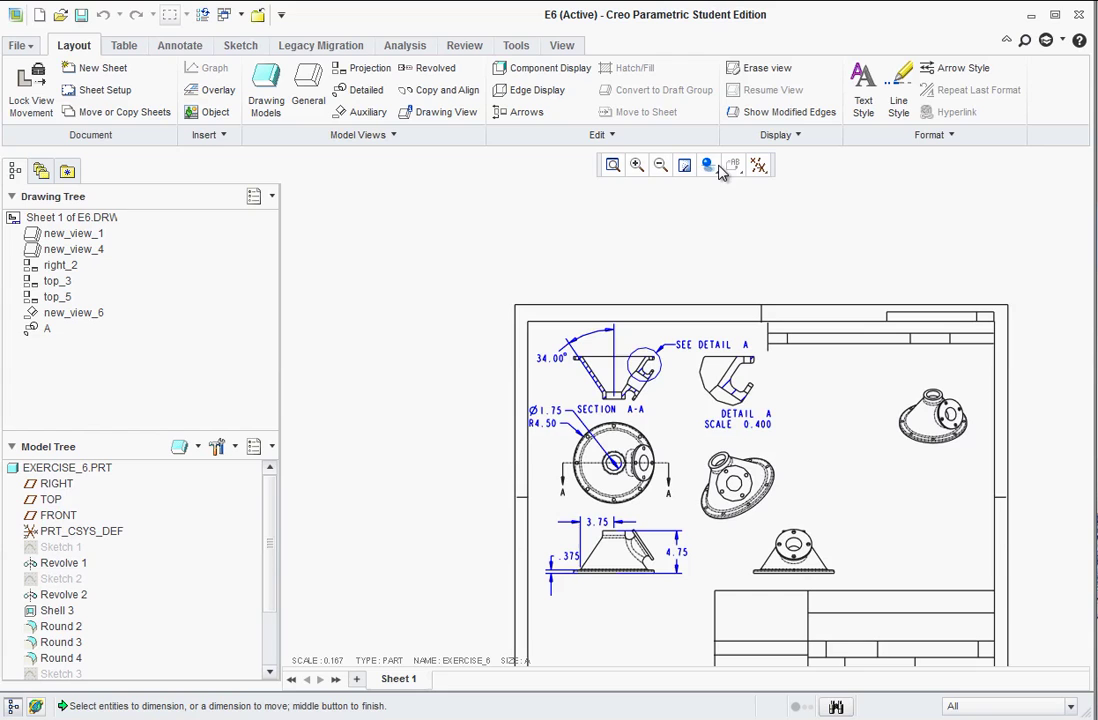
scroll(838, 581, "up", 1)
scroll(806, 517, "down", 2)
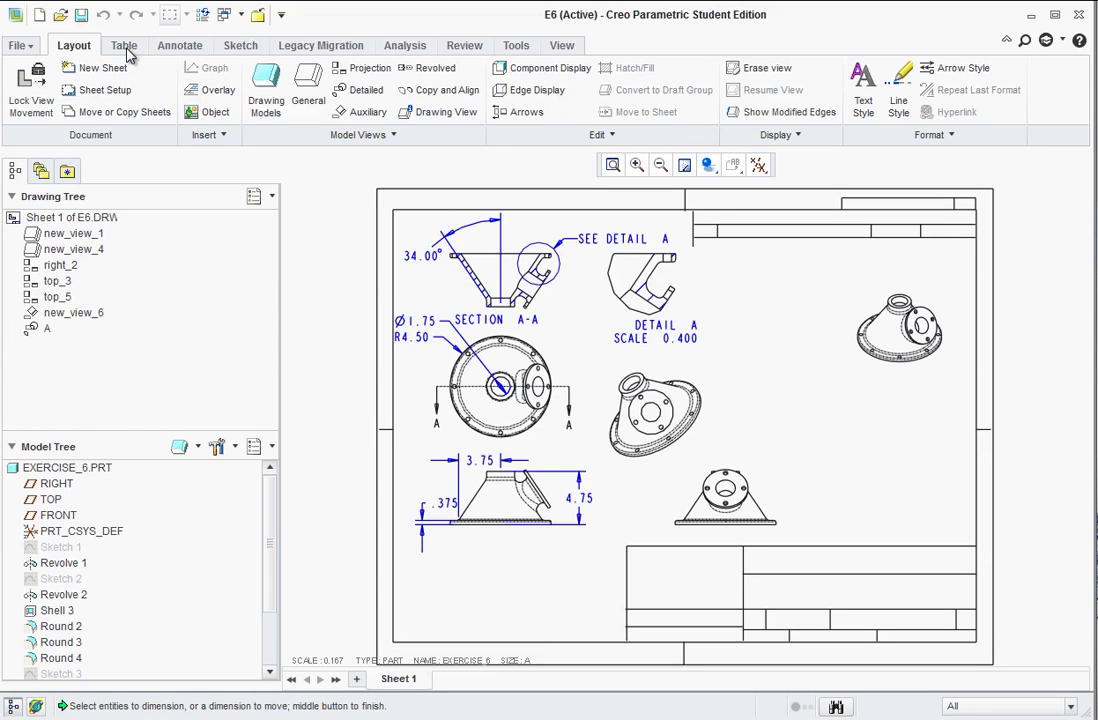
left_click(165, 47)
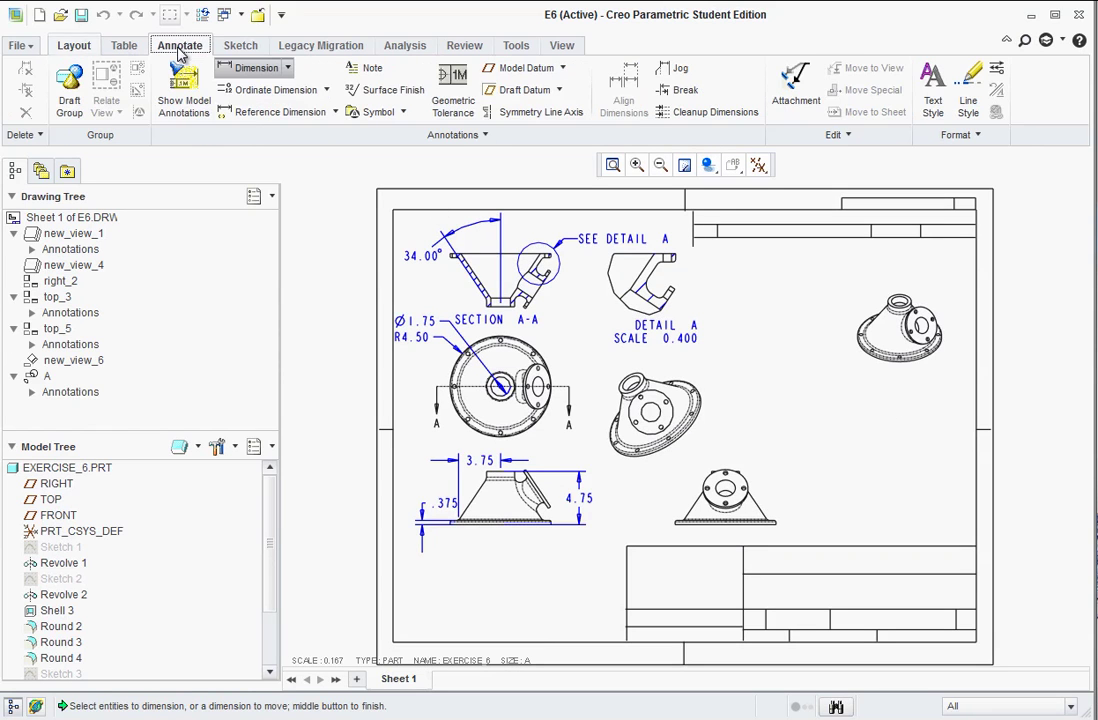
left_click(365, 68)
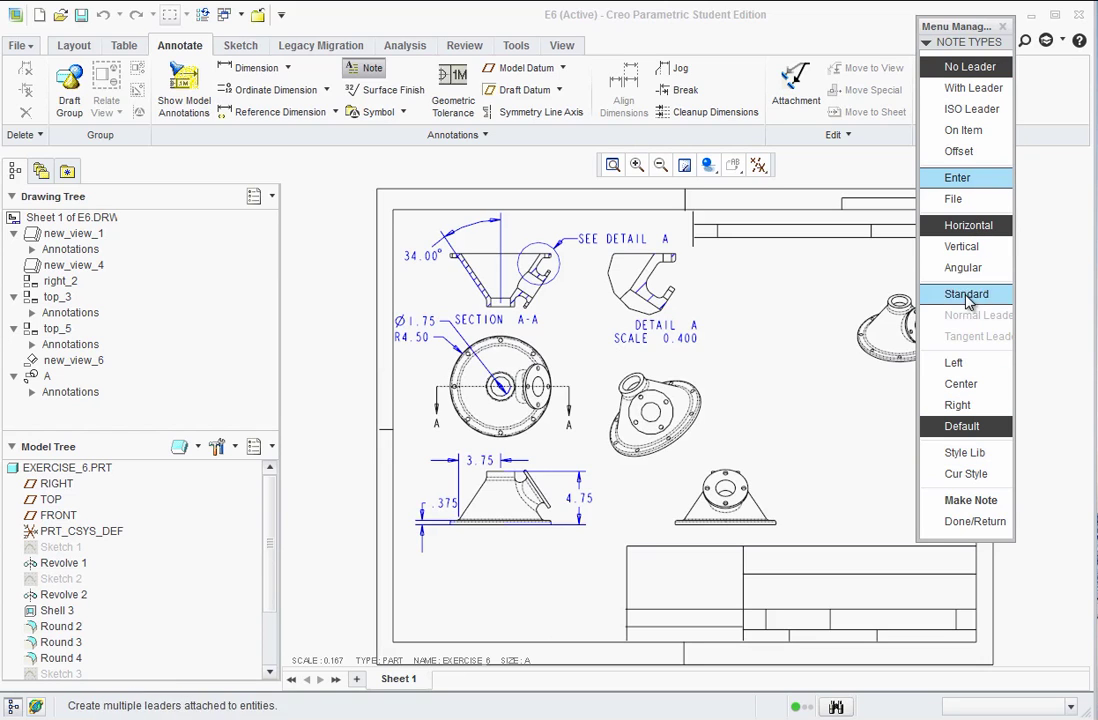
left_click(970, 500)
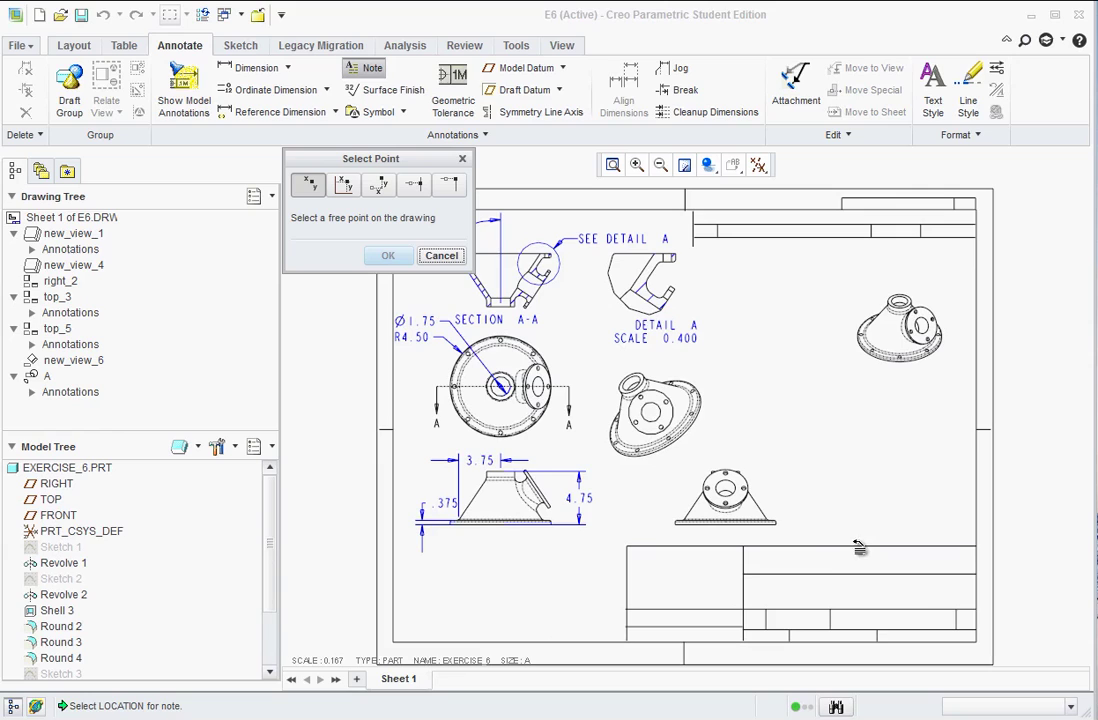
left_click(805, 557)
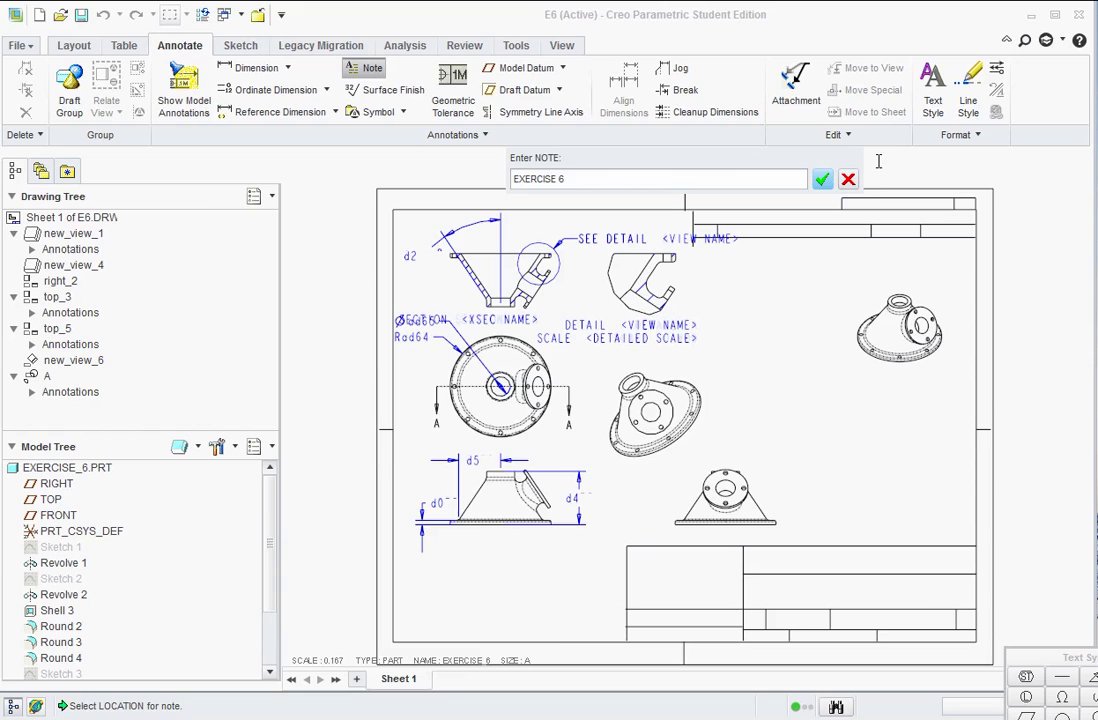
left_click(821, 180)
key("Return")
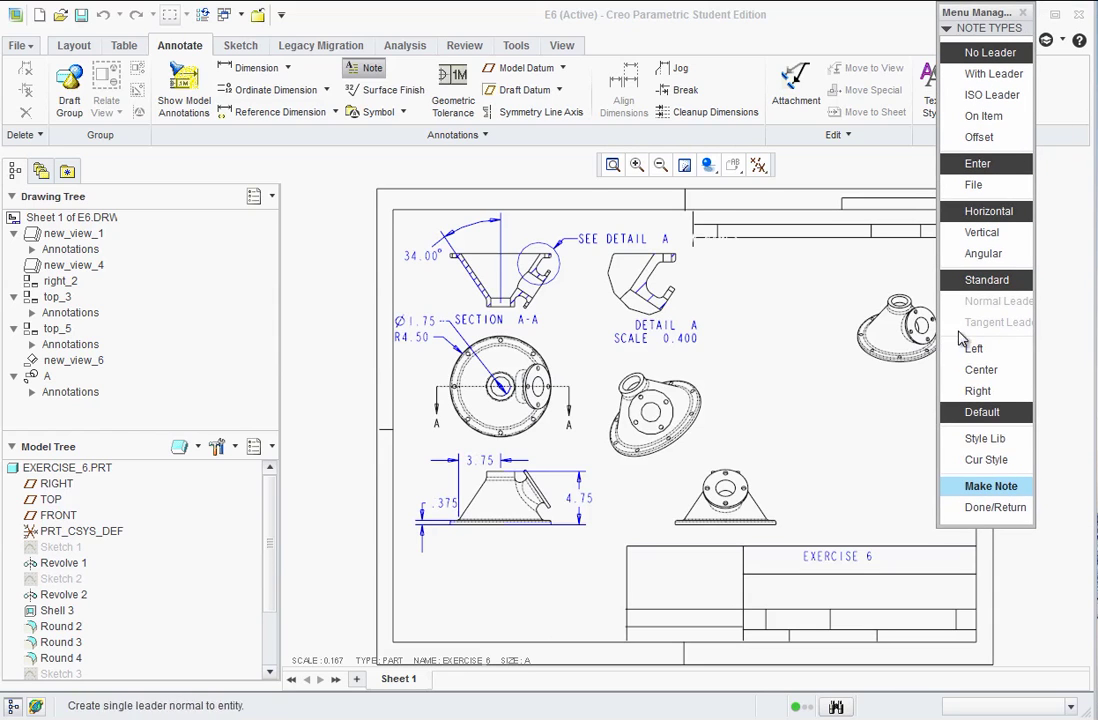
left_click(990, 508)
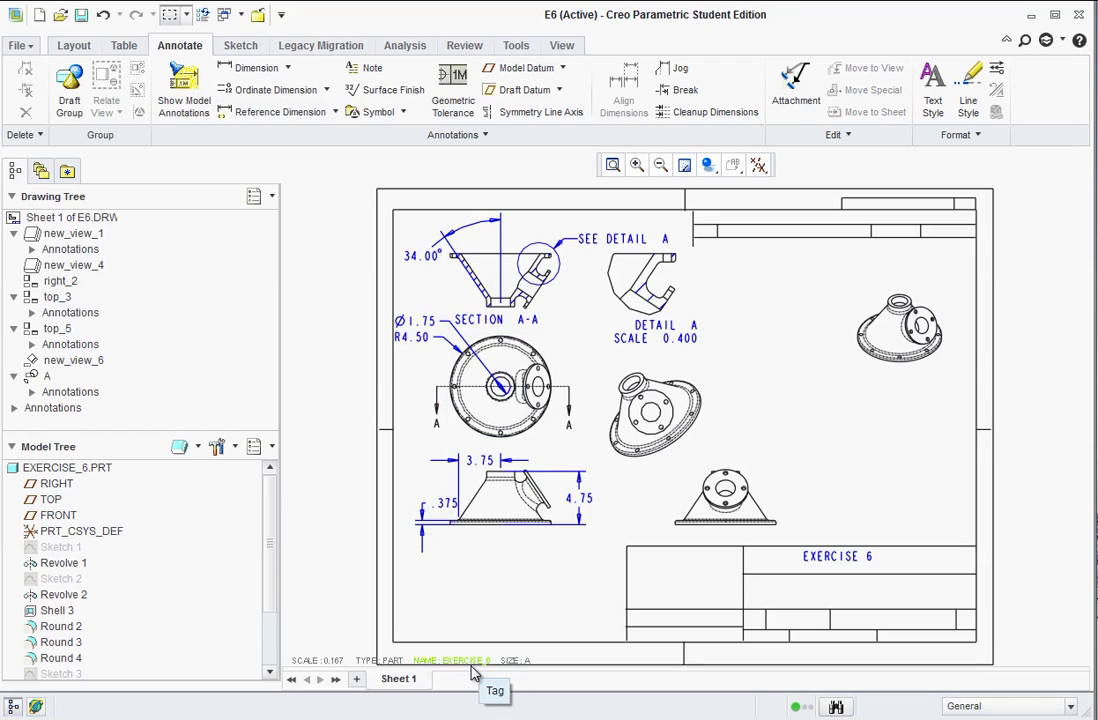
Open the drawing sheet's scale value for editing and accept it without changing it
scroll(473, 668, "down", 1)
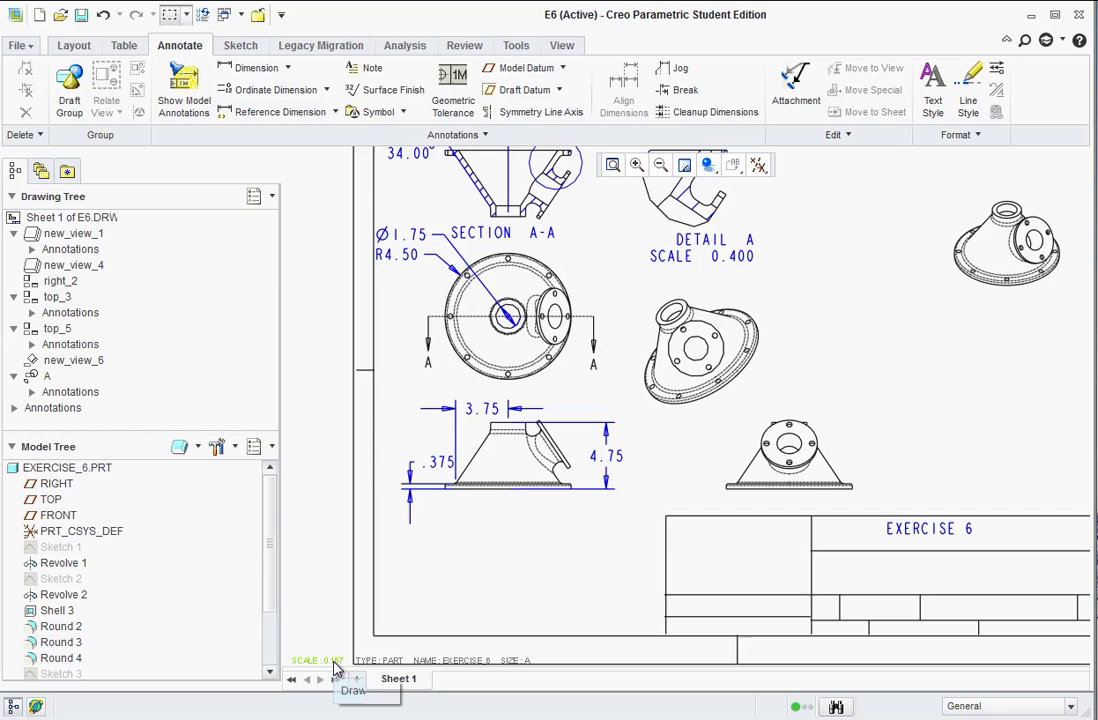
double_click(334, 662)
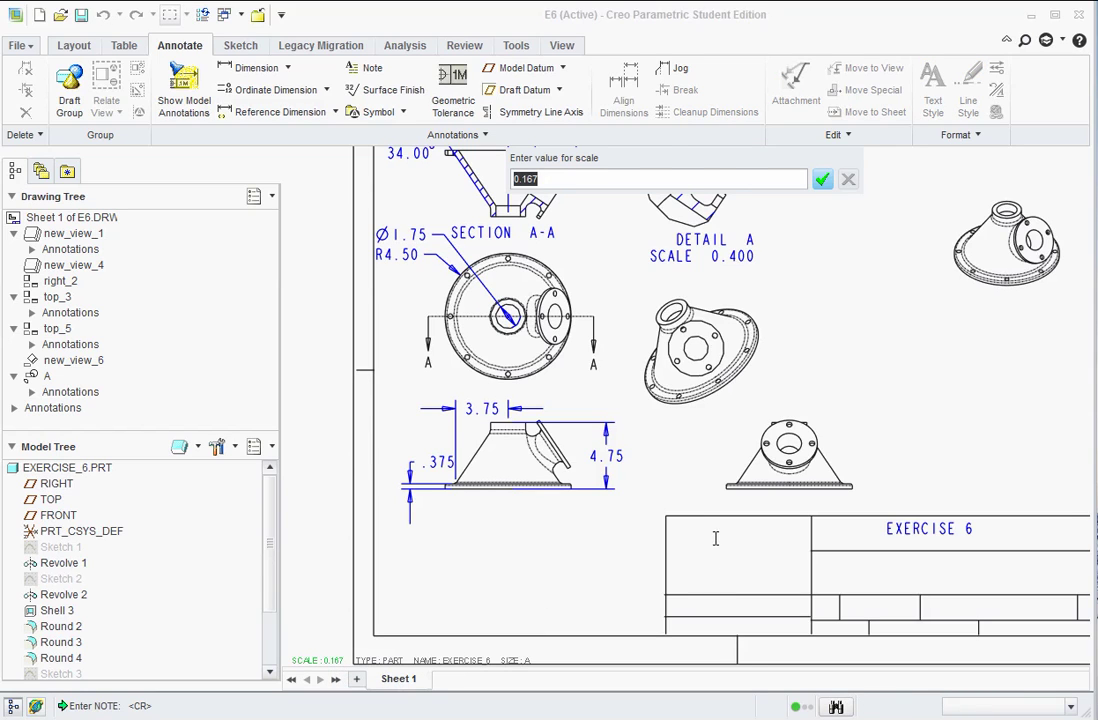
key("Return")
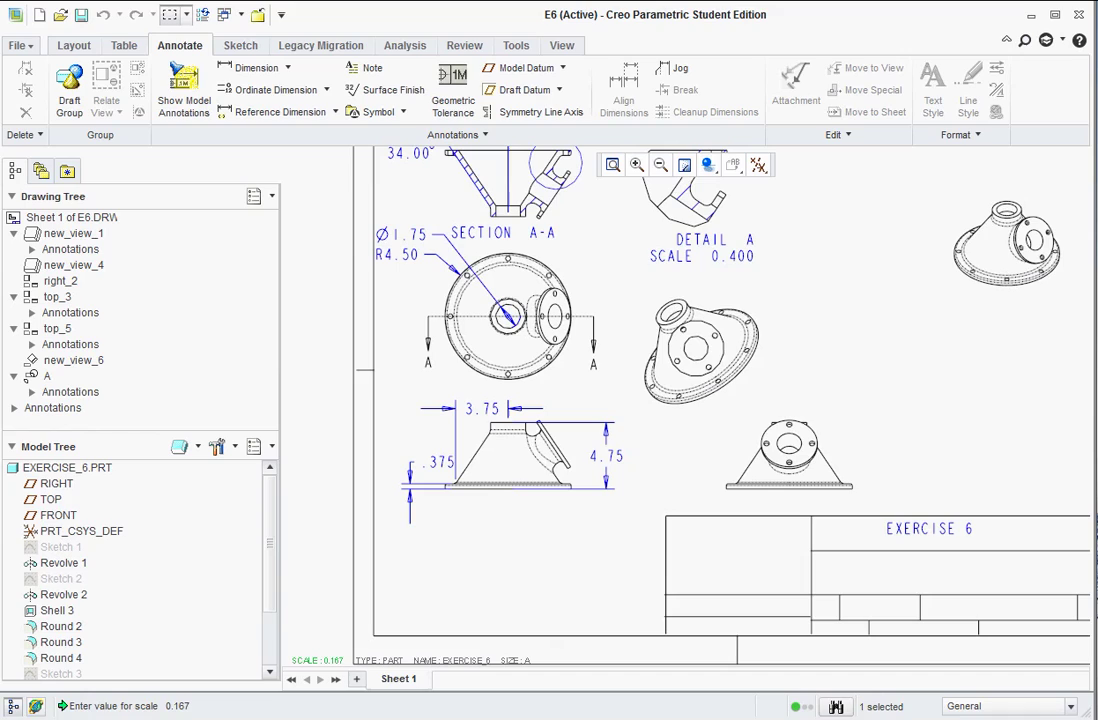